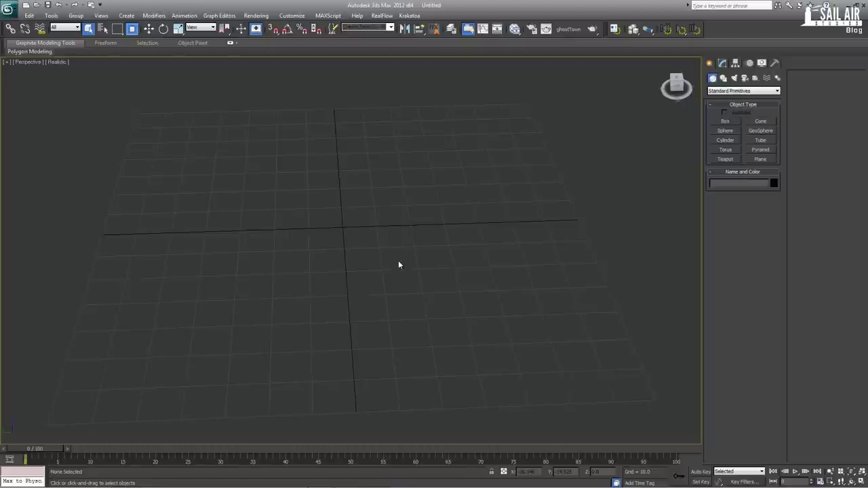
Turn on snapping and create a box about 70 long, 60 wide and 50 high around the grid's centre
click(721, 122)
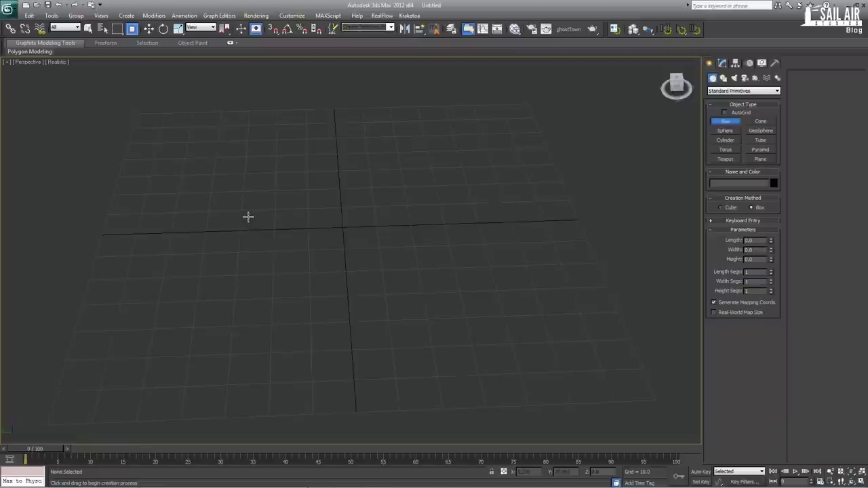
key(s)
drag(242, 193, 501, 316)
click(502, 152)
right_click(504, 155)
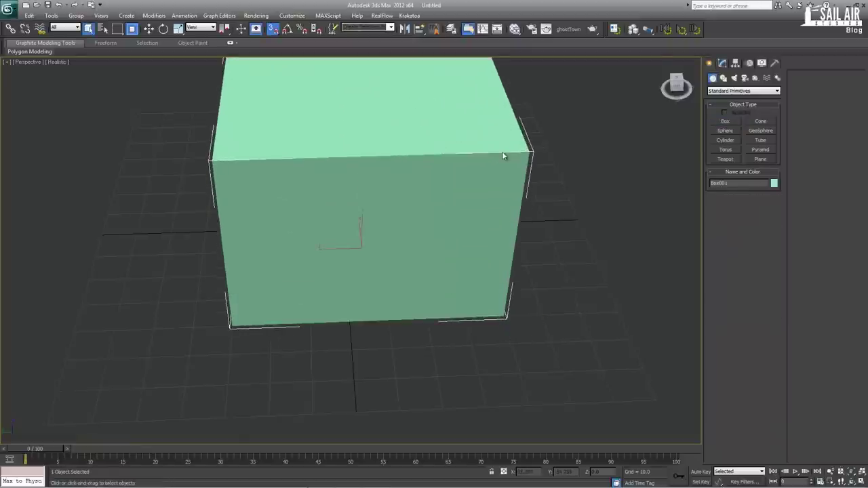
drag(503, 156, 397, 267)
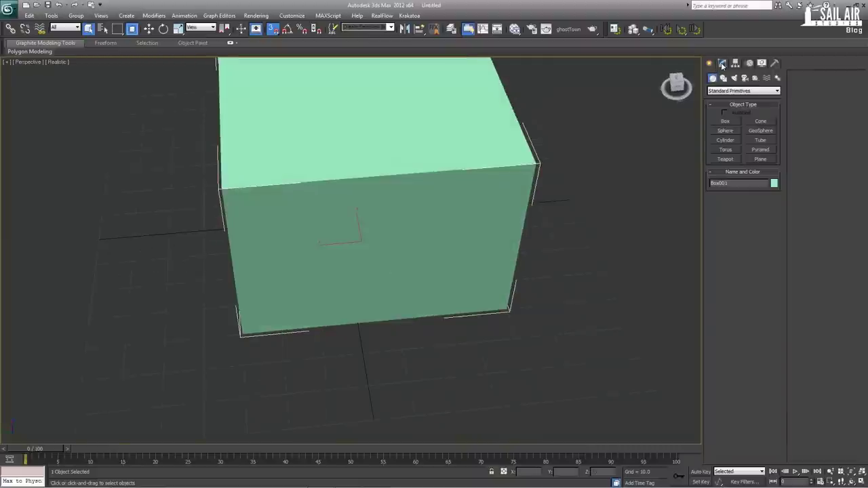
Set the box's length, width and height to 50 each
click(722, 64)
drag(539, 191, 518, 256)
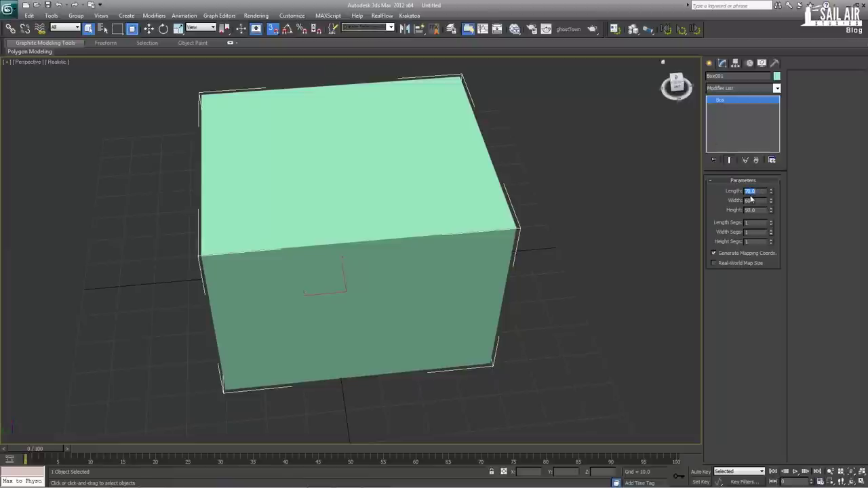
text(50)
key(Tab)
text(50)
key(Tab)
text(5)
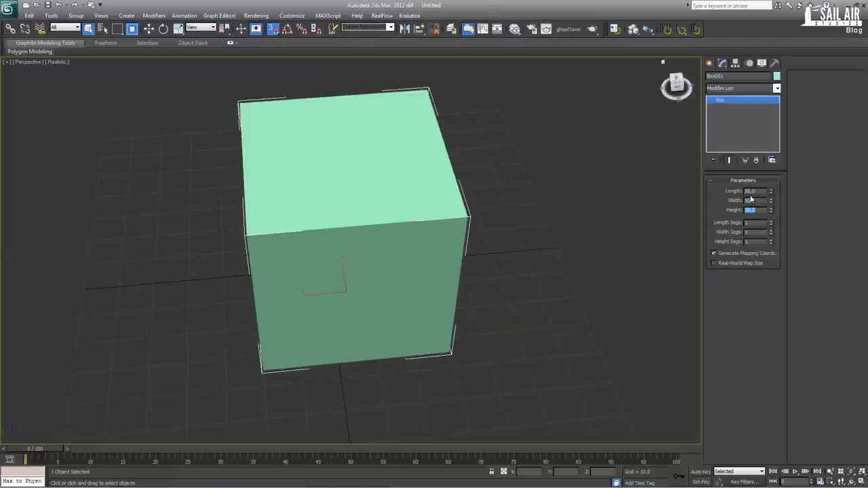
drag(423, 260, 383, 256)
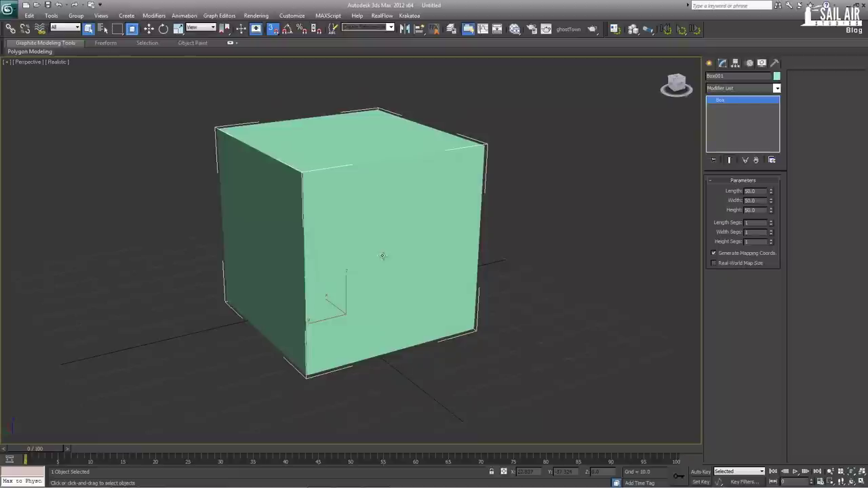
key(alt+q)
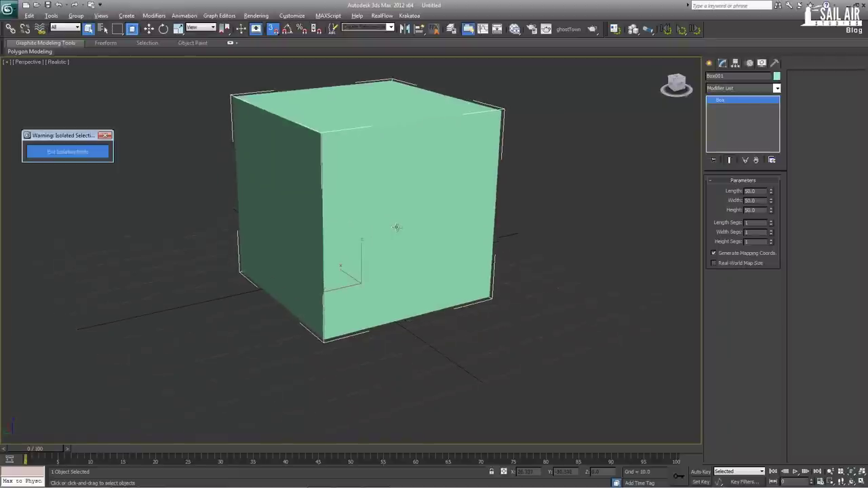
click(46, 152)
key(alt+w)
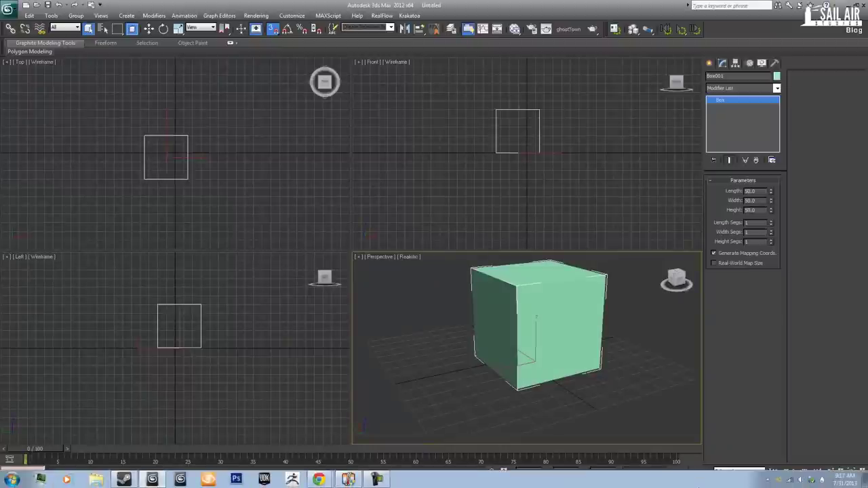
drag(419, 262, 398, 268)
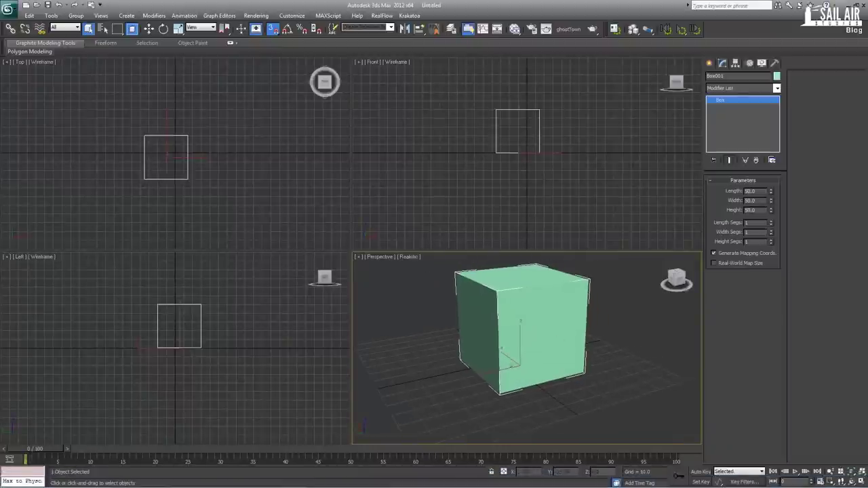
key(alt+w)
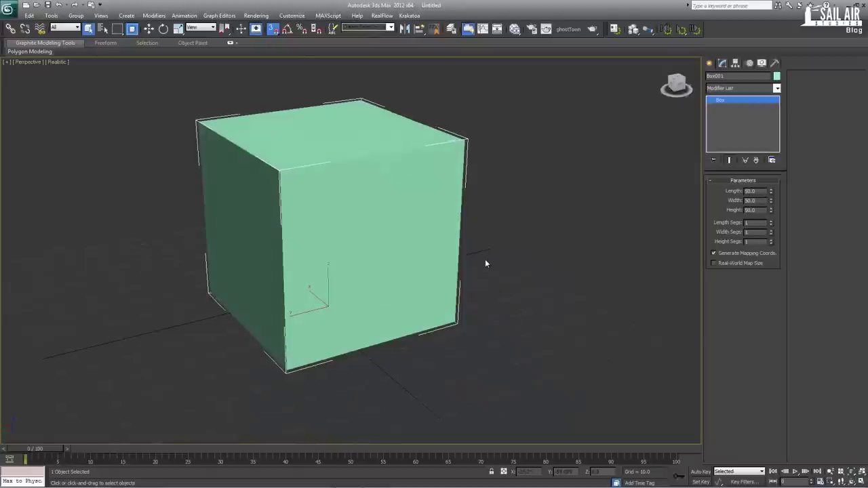
Convert the box to an Editable Poly
drag(485, 263, 479, 297)
right_click(408, 232)
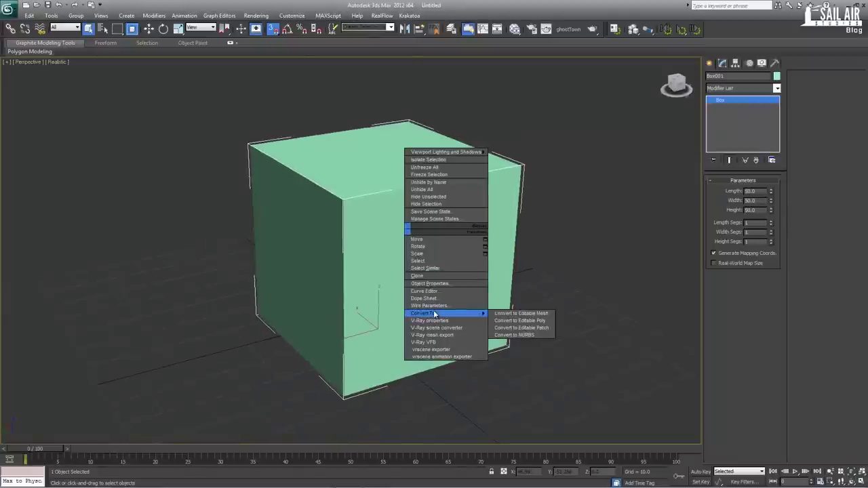
mouse_move(436, 425)
click(519, 430)
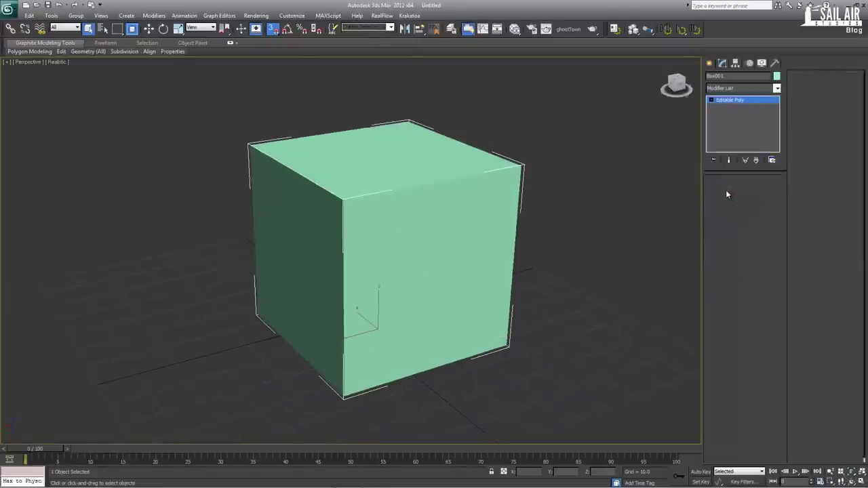
Show edged faces and connect the edge ring of the box's top front edge with 2 segments and a pinch of 60
key(2)
click(424, 186)
key(F4)
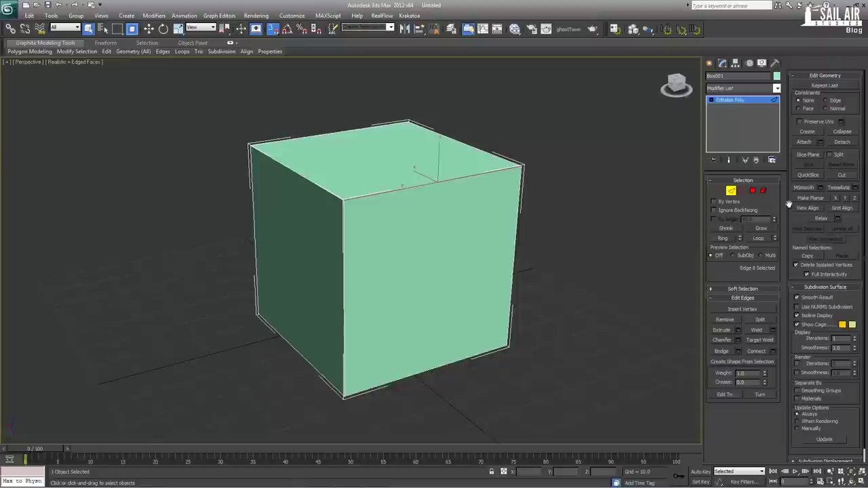
click(725, 238)
click(773, 351)
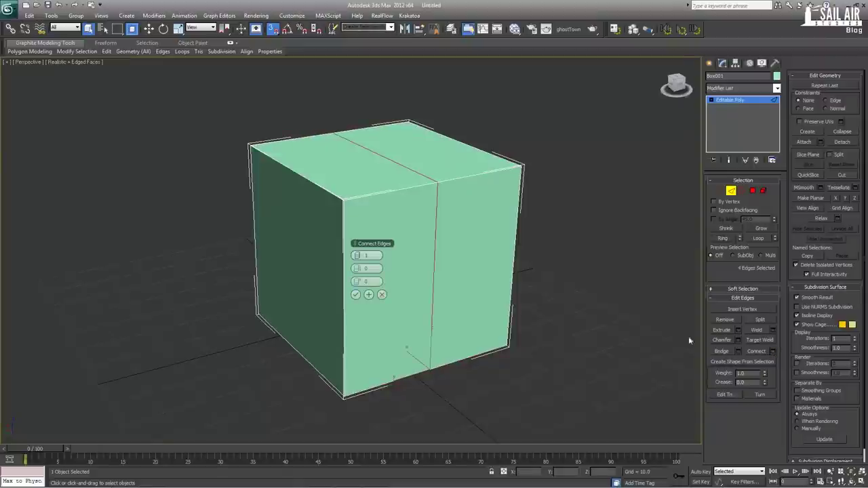
click(359, 256)
drag(359, 270, 466, 268)
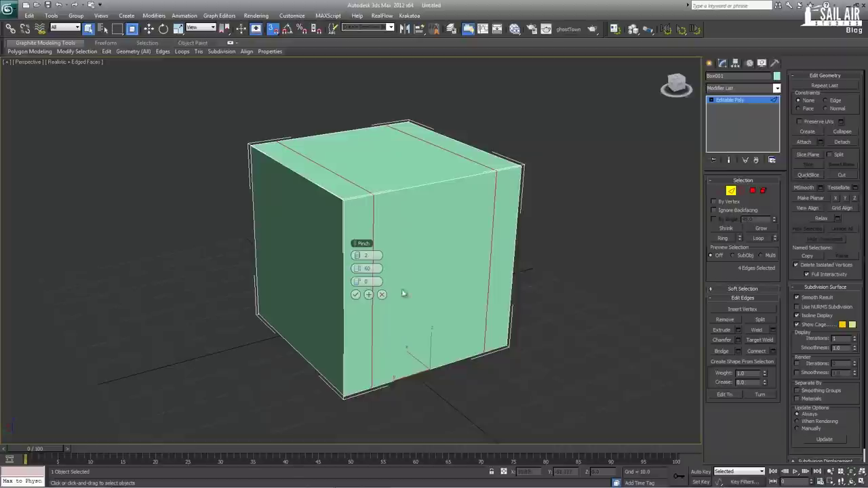
click(356, 294)
Connect the edge ring running in the box's other horizontal direction with 2 segments and a pinch of 60
click(337, 198)
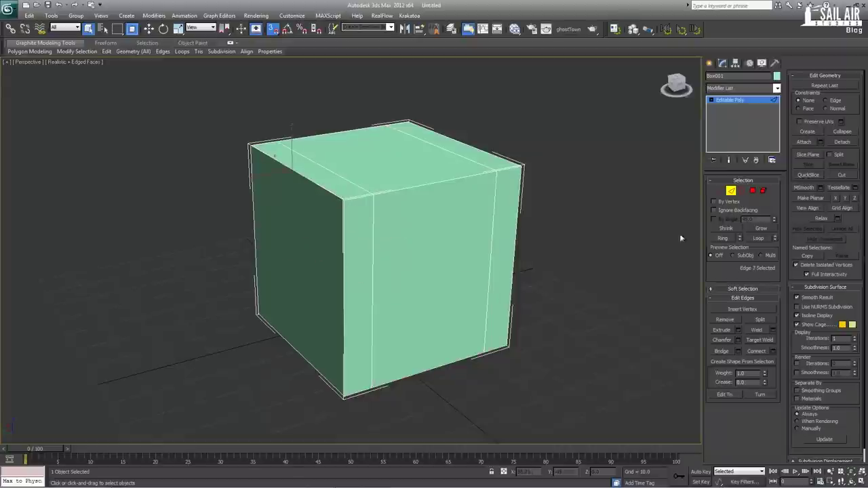
click(728, 238)
click(773, 351)
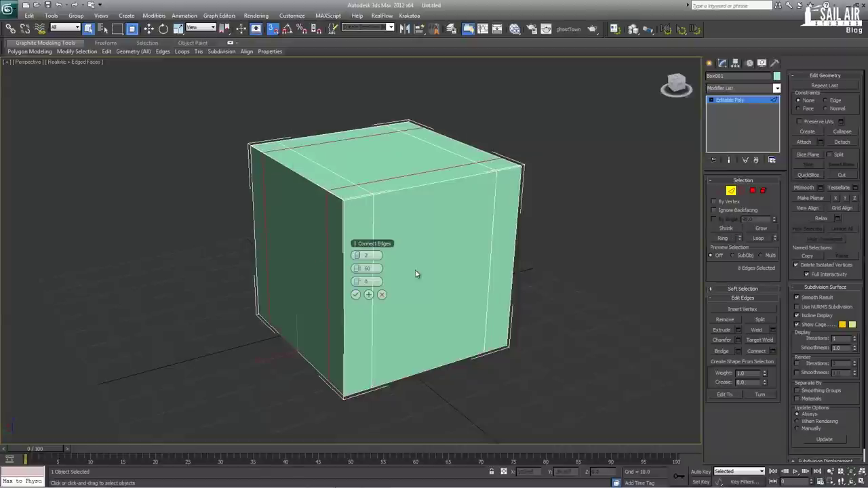
drag(417, 271, 478, 278)
click(356, 294)
key(4)
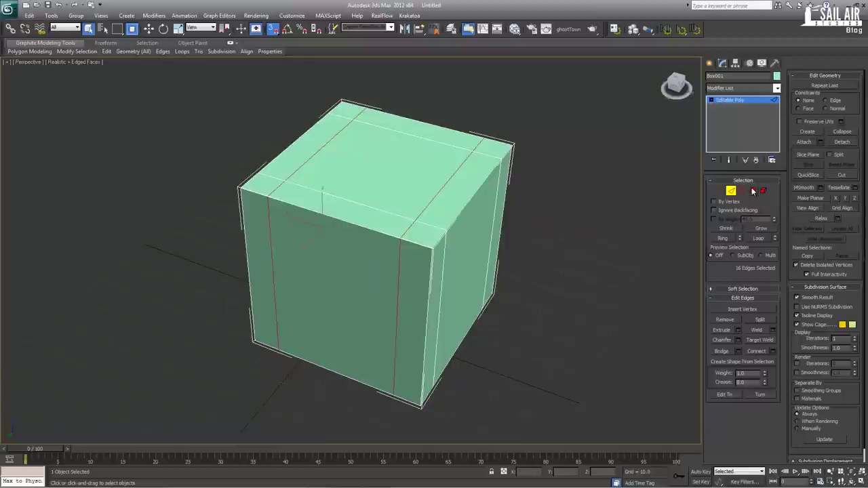
click(358, 267)
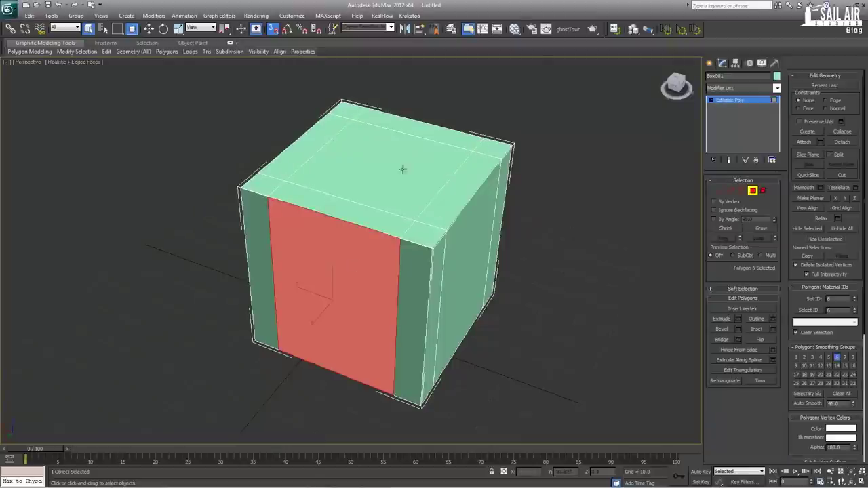
drag(375, 197, 381, 181)
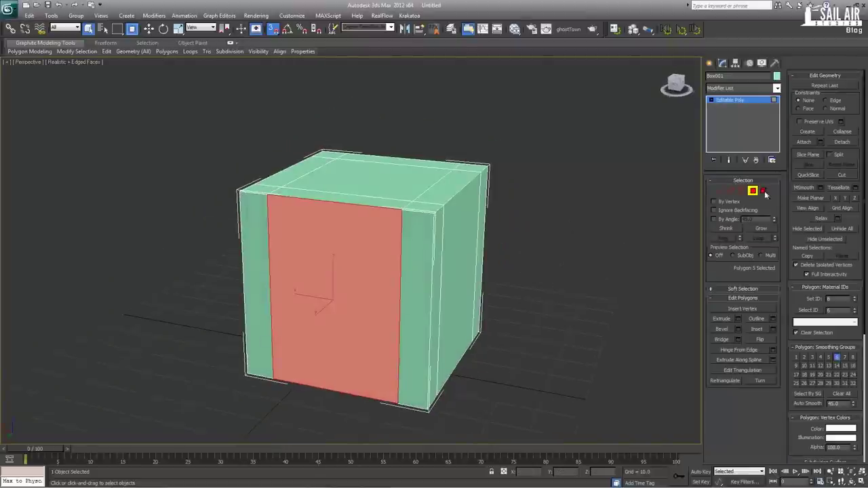
Connect the ring of vertical edges with the same settings to add two horizontal edge loops around the box
key(2)
click(433, 259)
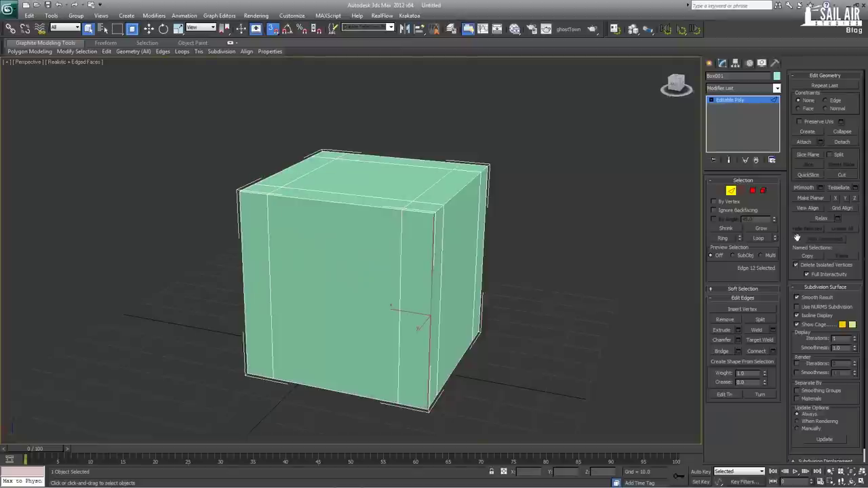
click(723, 239)
click(757, 351)
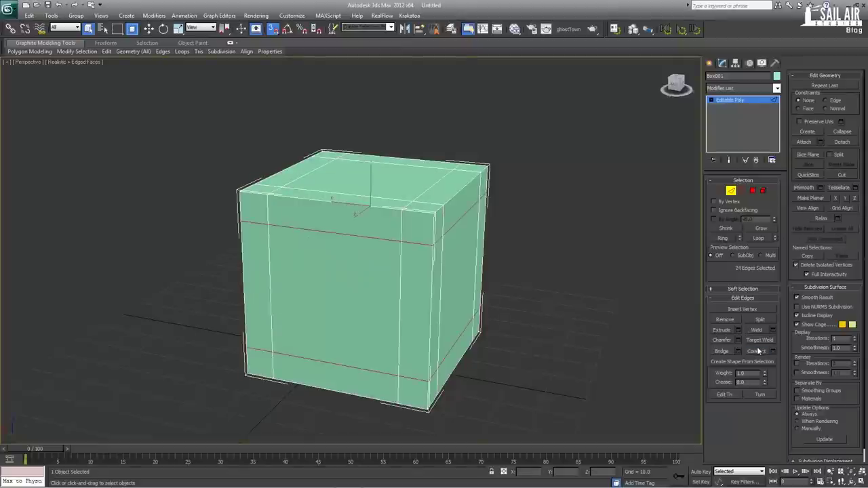
Select the large central polygon on all six sides of the box
click(753, 191)
click(381, 283)
ctrl+click(454, 273)
ctrl+click(402, 180)
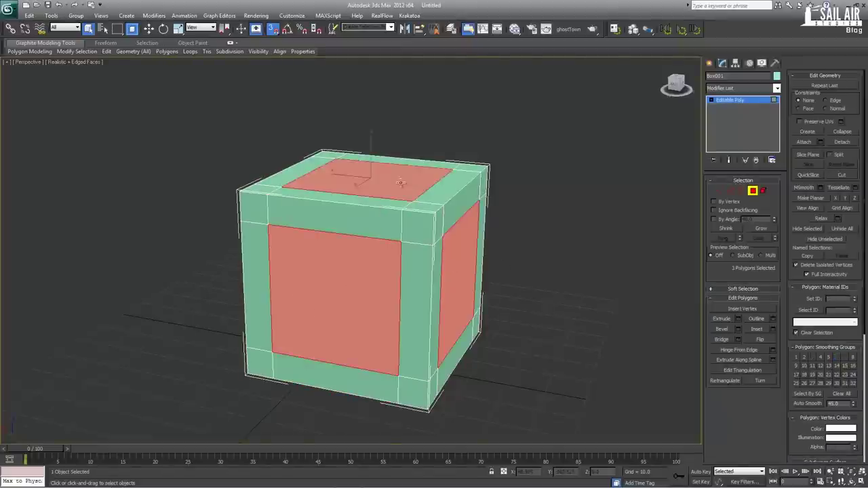
drag(346, 204, 440, 193)
ctrl+click(345, 275)
drag(345, 275, 387, 276)
ctrl+click(301, 296)
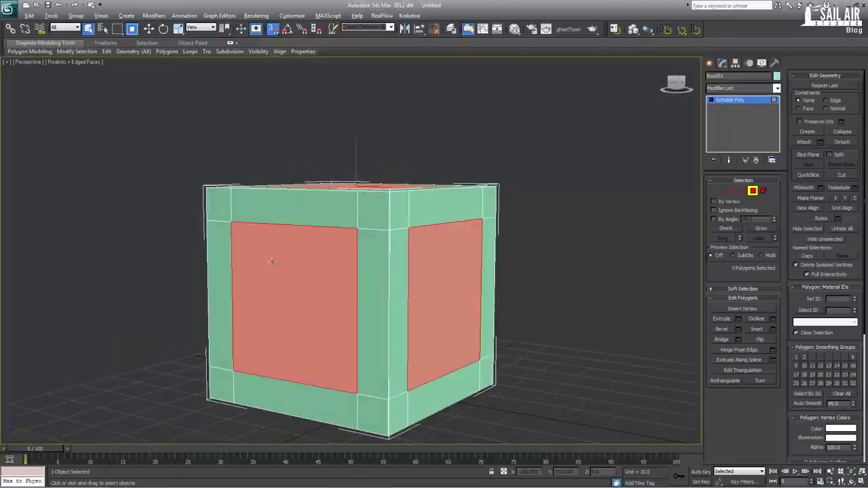
drag(273, 260, 331, 358)
ctrl+click(331, 358)
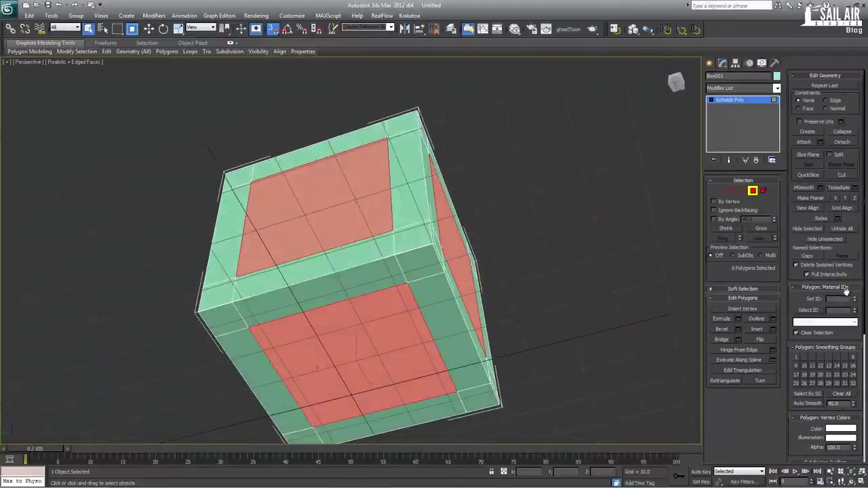
Extrude the six selected central polygons inward with a height of -2.5
click(738, 319)
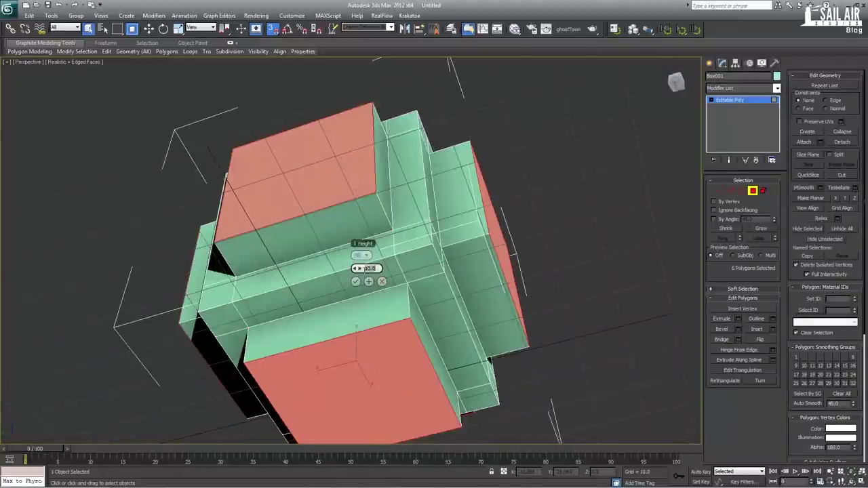
key(Return)
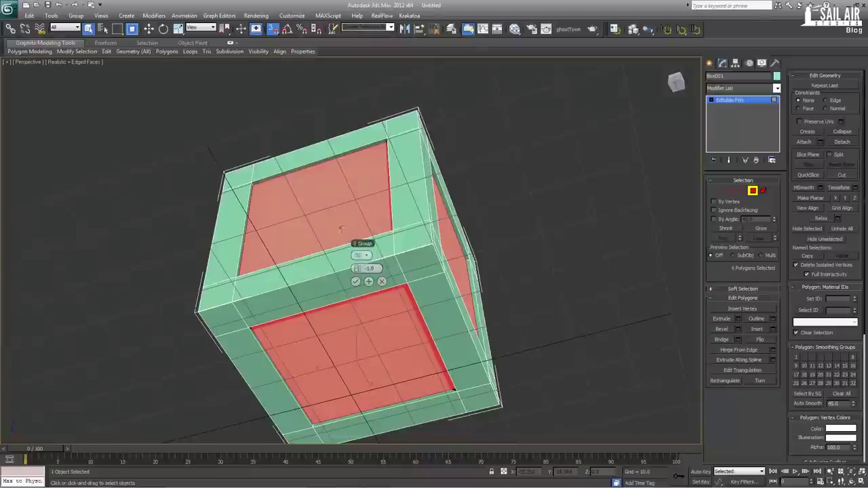
drag(364, 247, 300, 305)
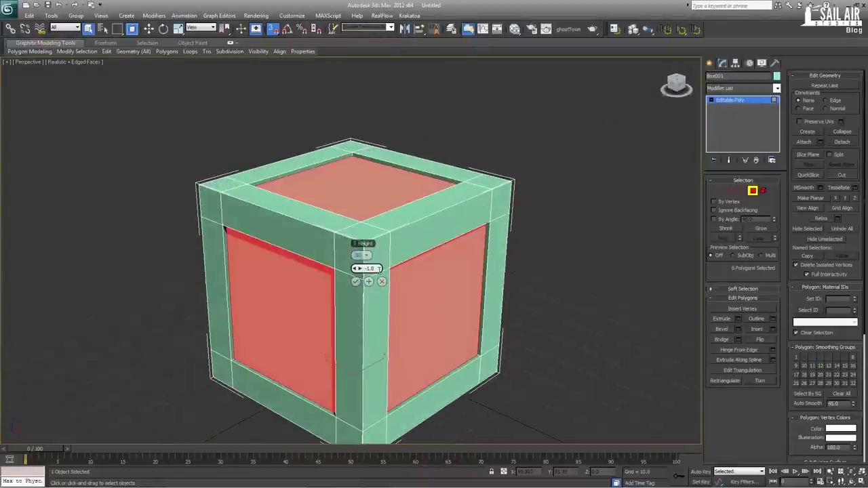
text(.5)
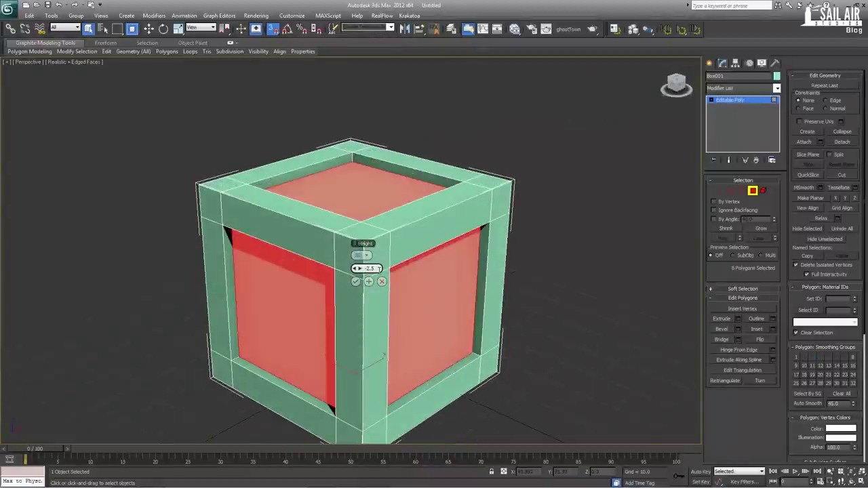
click(355, 282)
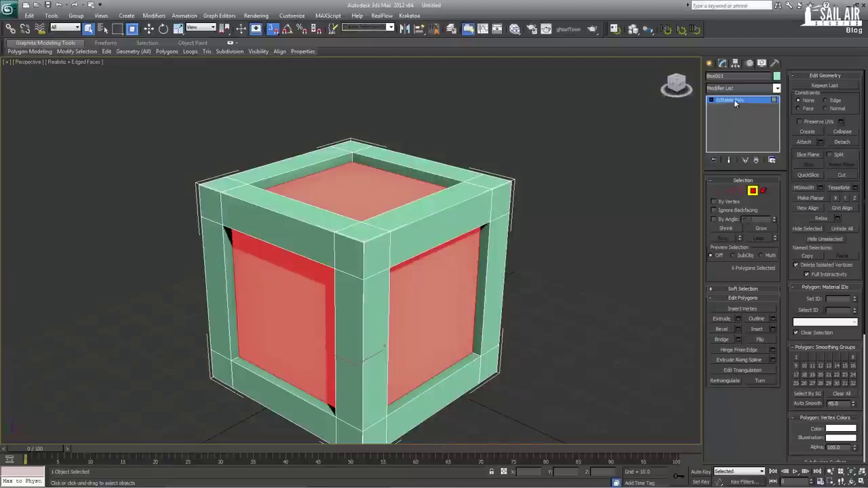
Leave polygon editing and turn off the edged faces display to view the crate shaded
click(734, 101)
click(589, 282)
scroll(547, 281, down, 5)
drag(548, 280, 432, 260)
scroll(416, 287, up, 5)
click(433, 260)
key(F4)
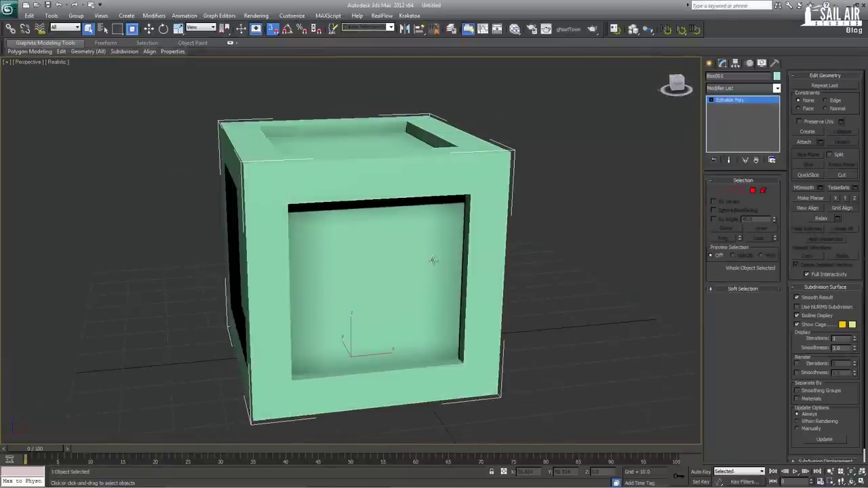
Reselect the crate and rename the object Crate01
click(625, 202)
click(452, 223)
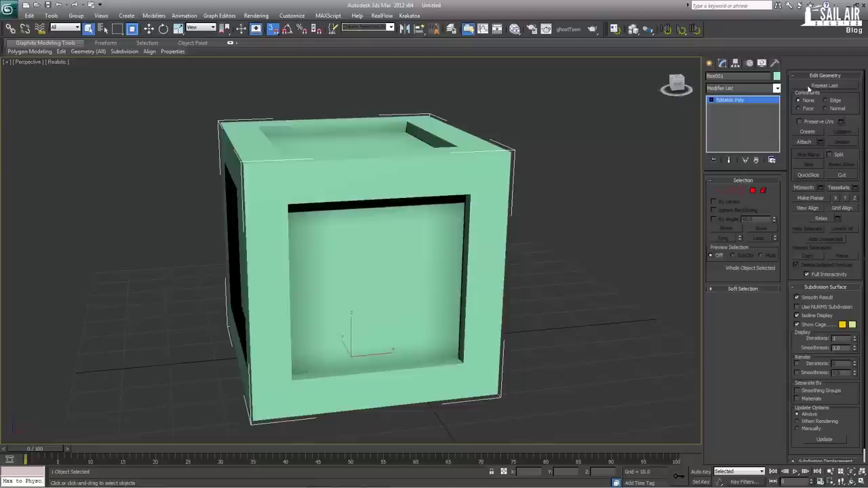
drag(731, 76, 668, 80)
text(Crate01)
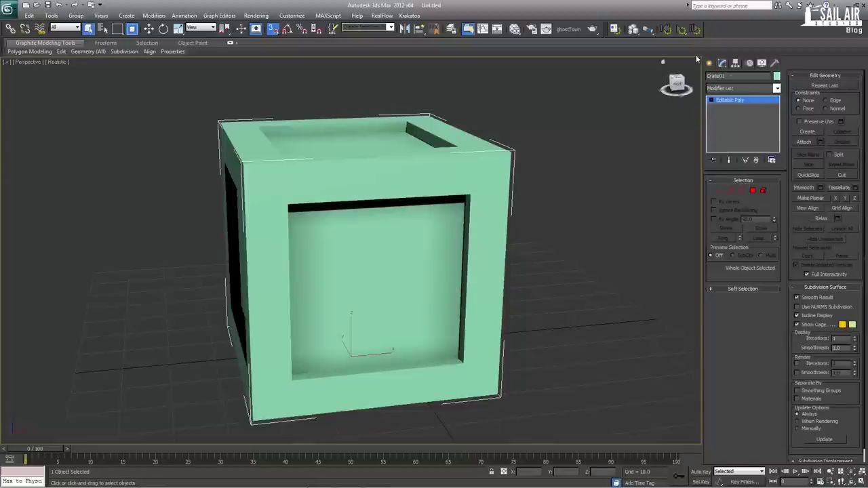
Open the Render To Texture dialog with the crate selected
drag(525, 287, 521, 287)
drag(445, 264, 454, 268)
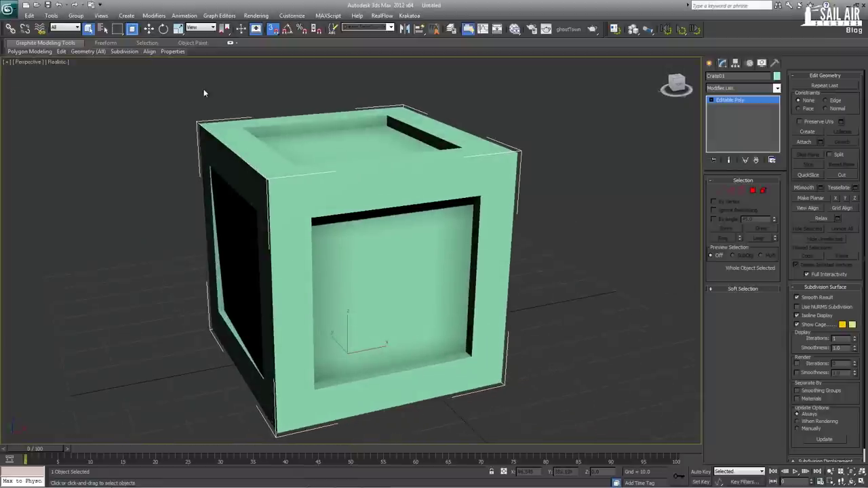
key(0)
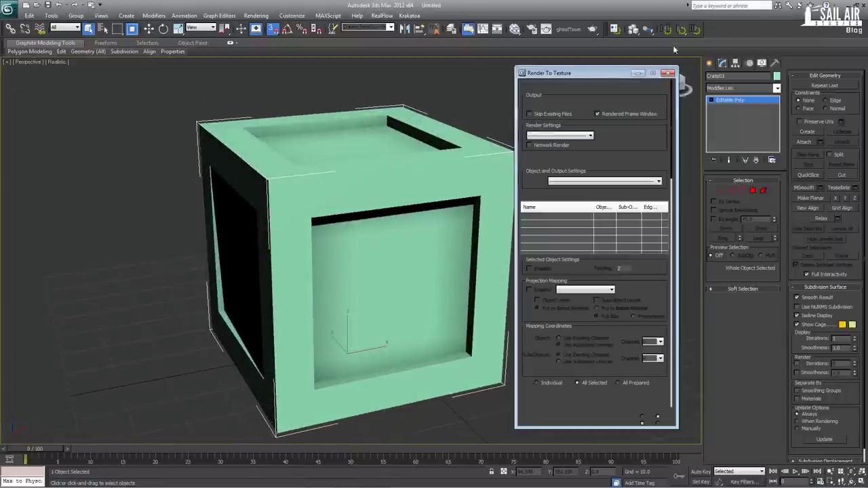
click(251, 15)
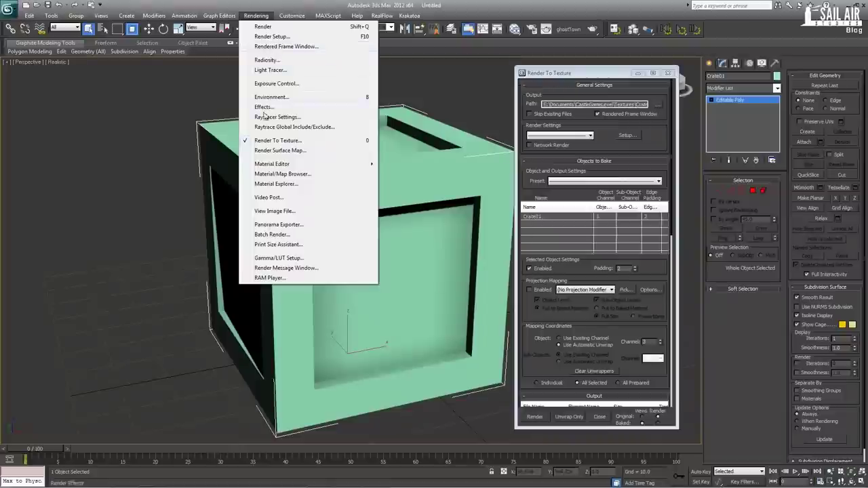
click(600, 132)
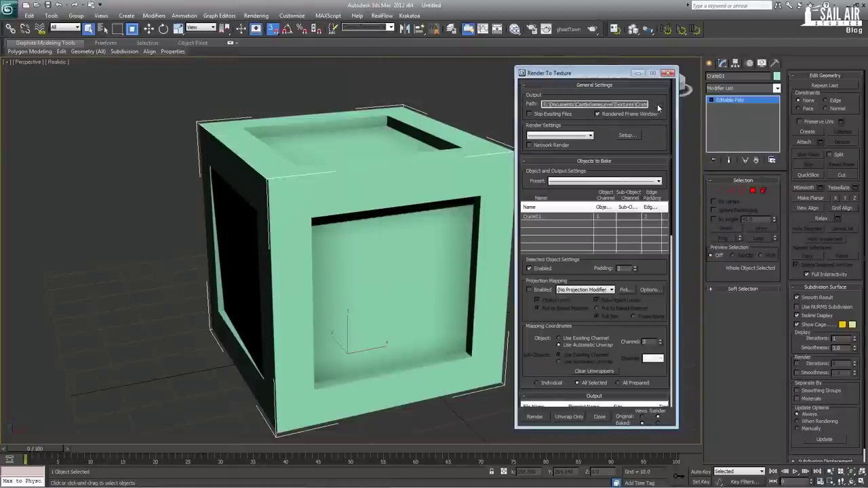
Open the folder browser for the texture output path, look through the E: drive folders and collapse that drive's tree
click(657, 105)
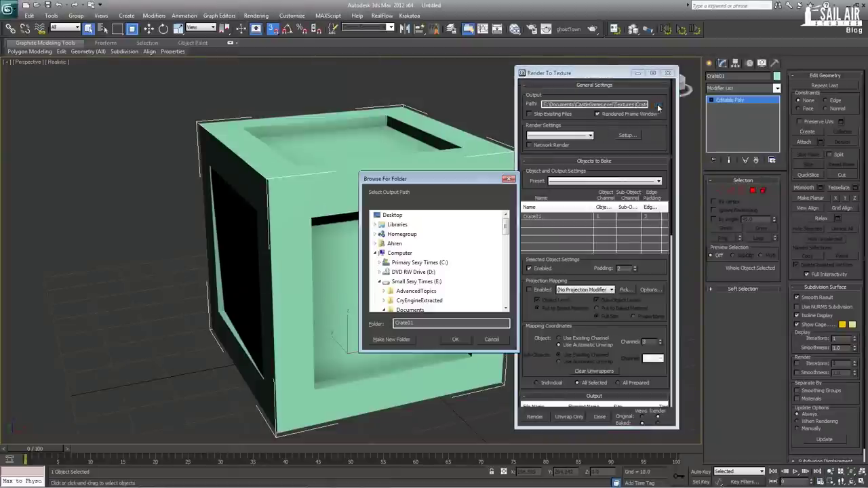
click(390, 282)
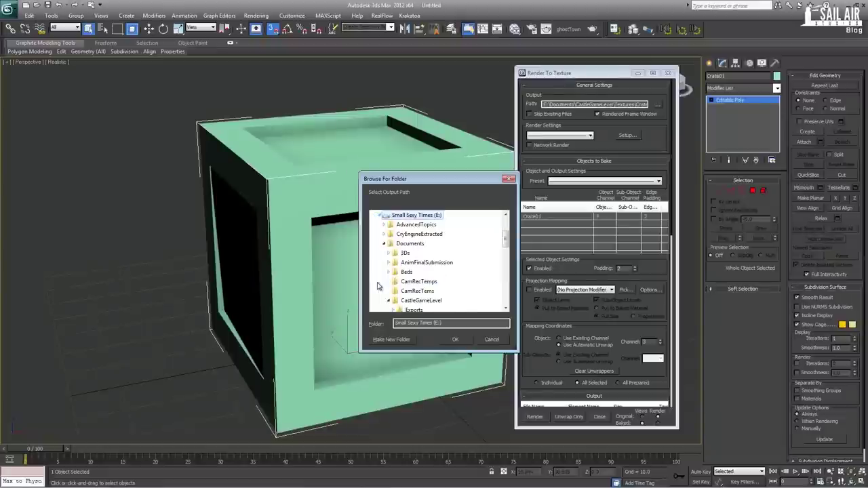
scroll(378, 286, down, 2)
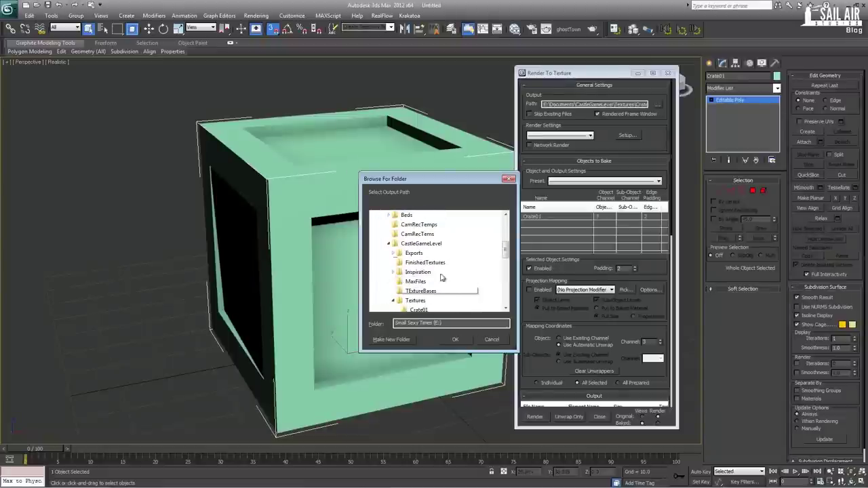
click(389, 244)
scroll(400, 268, down, 4)
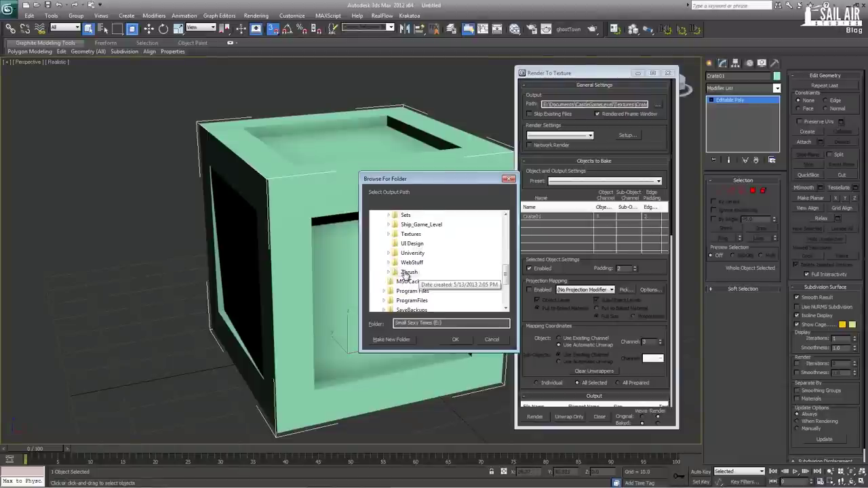
scroll(388, 280, up, 2)
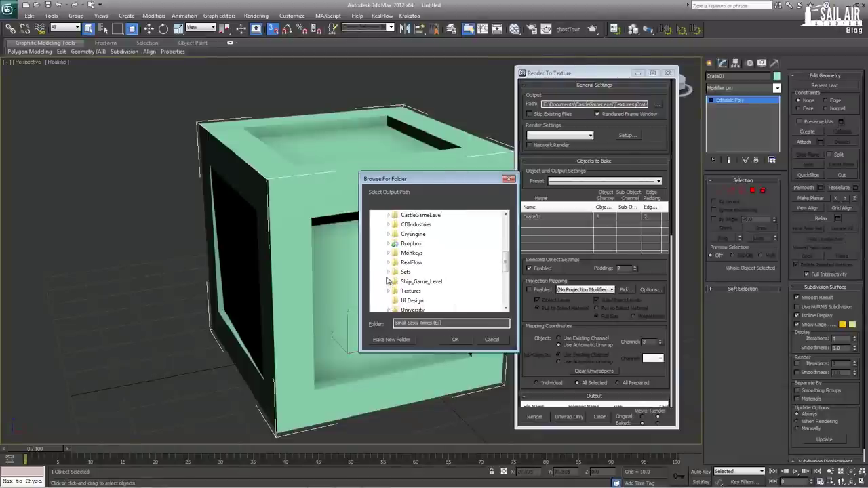
scroll(388, 279, up, 3)
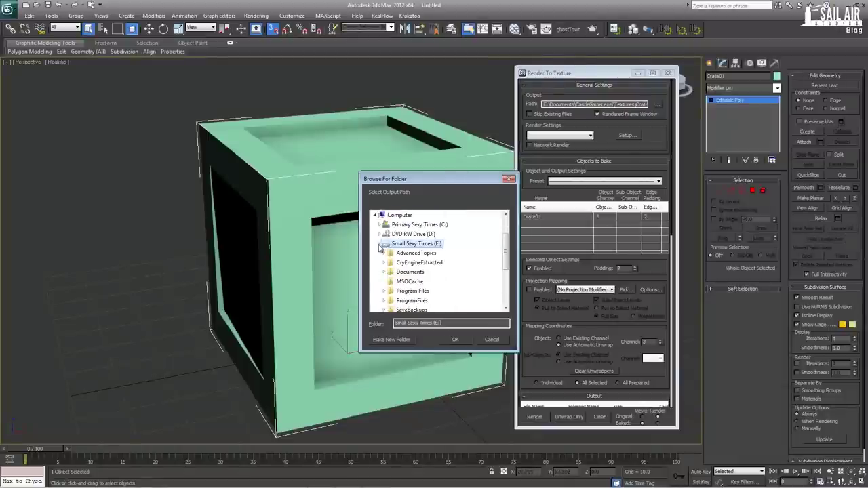
click(380, 245)
Select the Tutorials folder inside YT on the H: drive
click(380, 278)
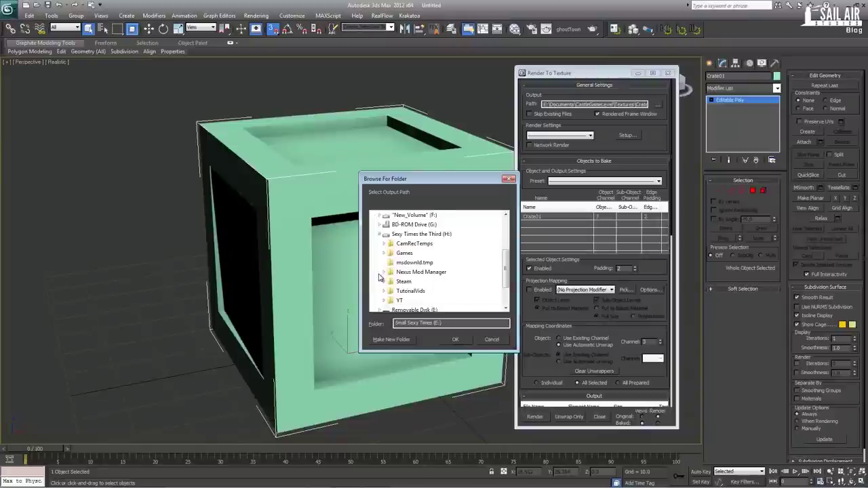
scroll(381, 278, down, 2)
click(383, 263)
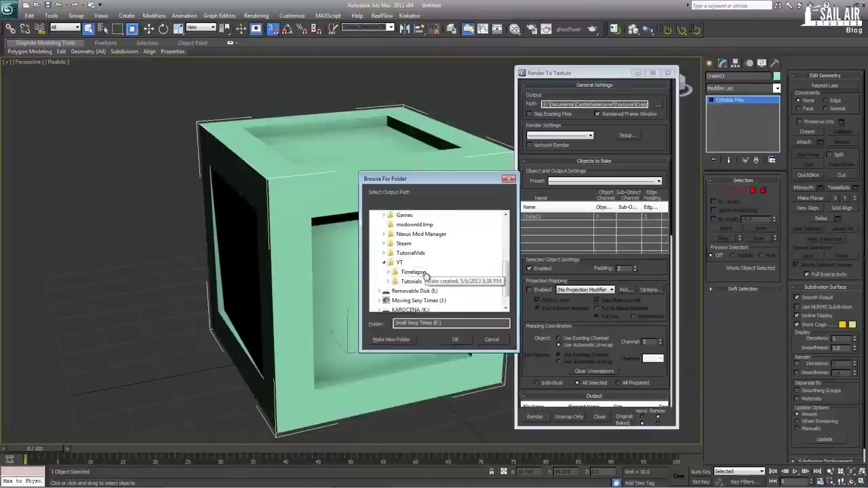
click(389, 282)
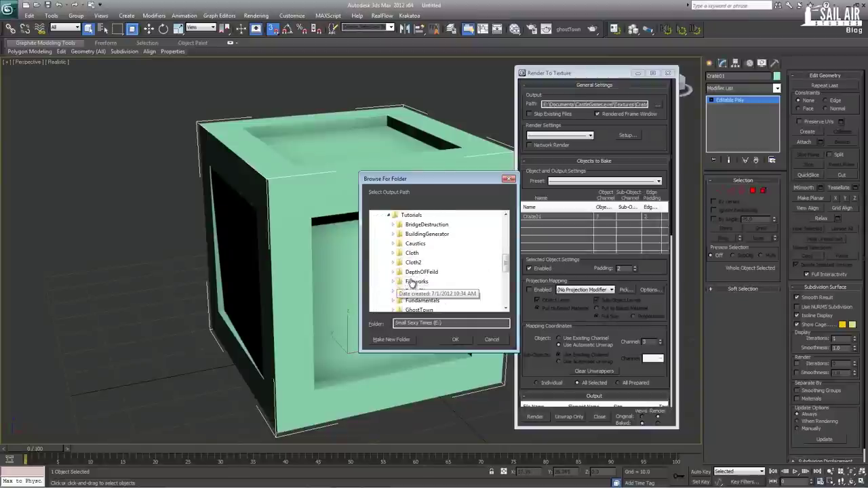
click(410, 226)
scroll(407, 257, up, 3)
click(389, 291)
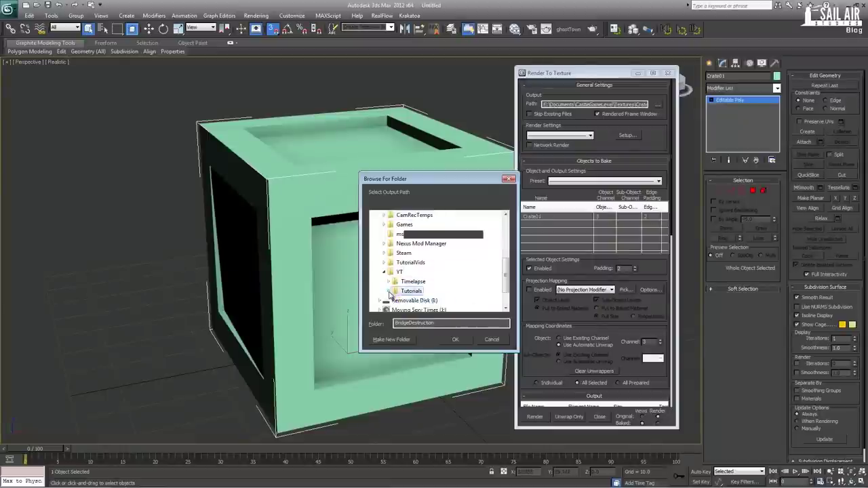
click(397, 291)
click(389, 291)
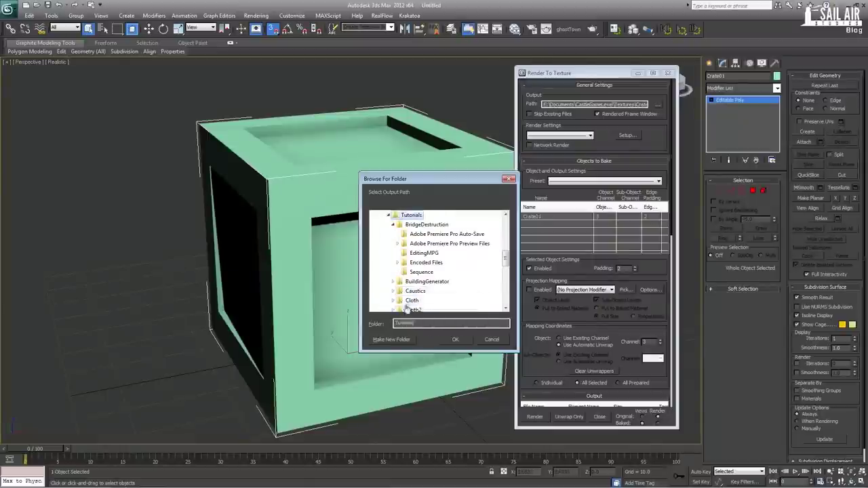
Create a new folder named Texturing inside Tutorials and set it as the texture output path
click(393, 340)
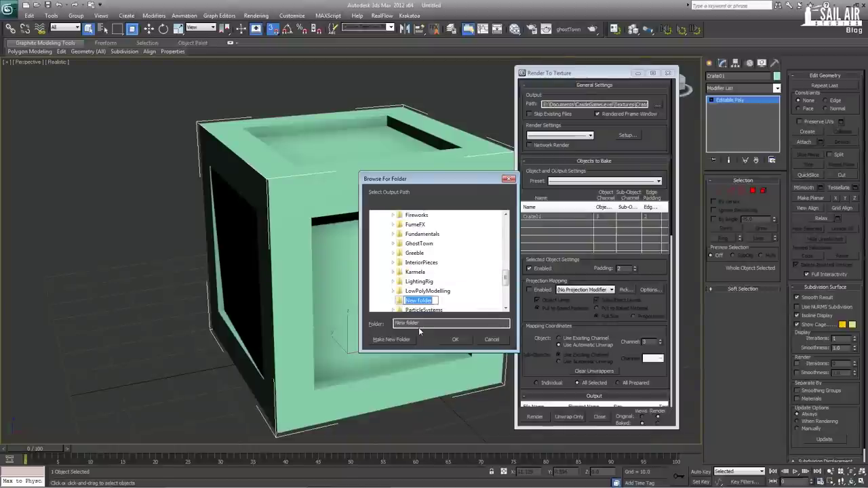
text(Texture)
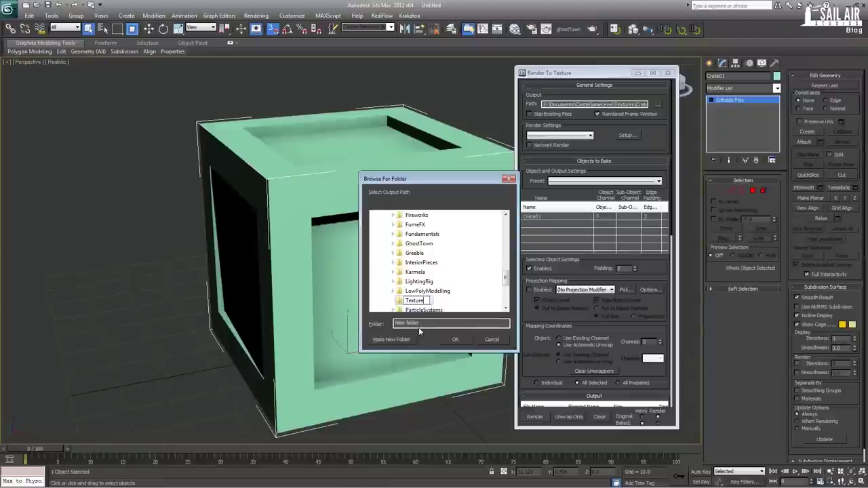
text(ring)
key(Return)
key(Return)
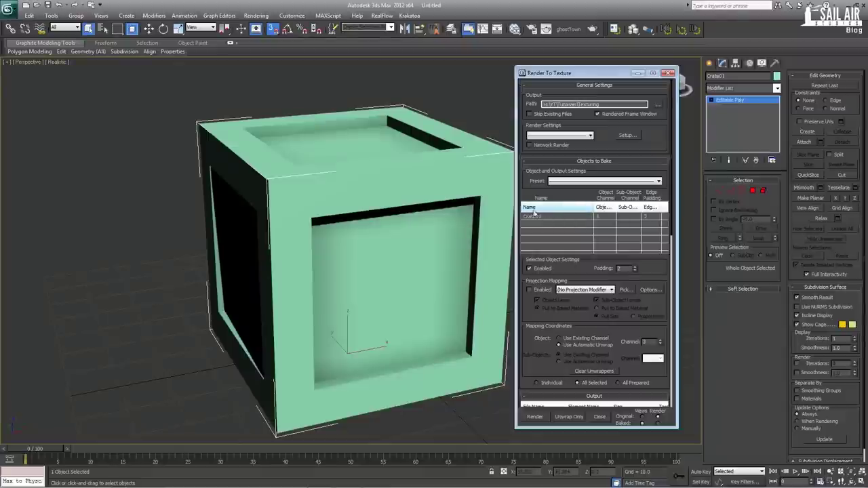
Set the crate's automatic unwrap mapping channel to 1 and check which texture elements are available for output
drag(528, 196, 533, 127)
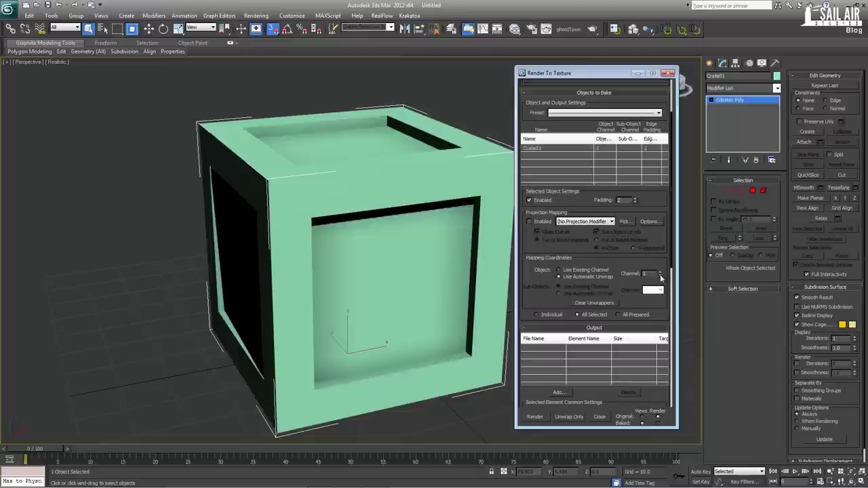
drag(547, 308, 553, 259)
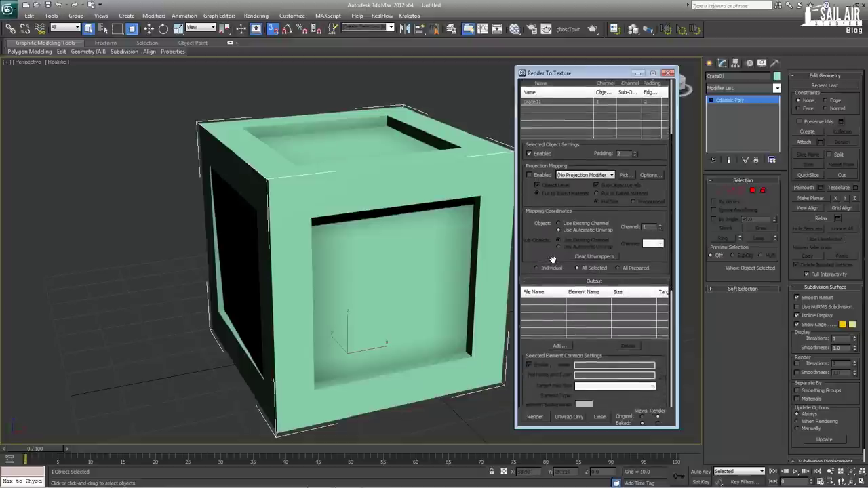
click(557, 346)
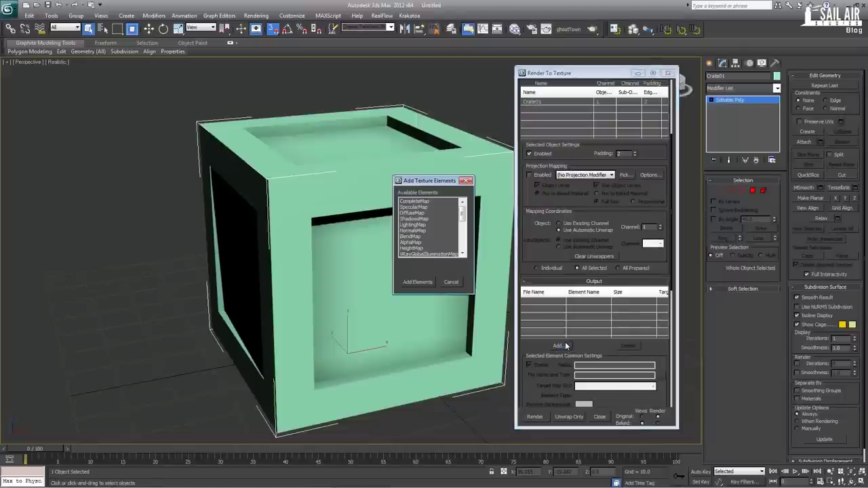
click(452, 283)
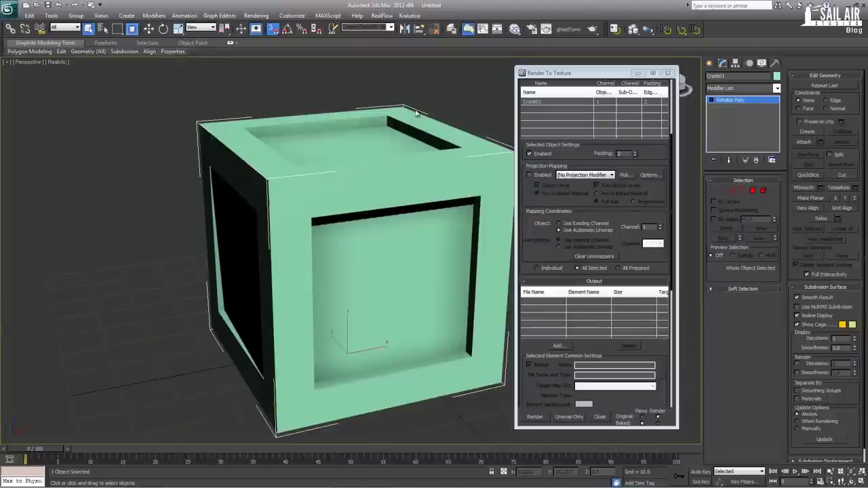
Assign mental ray Renderer as the production renderer in the render setup and close the setup
click(265, 18)
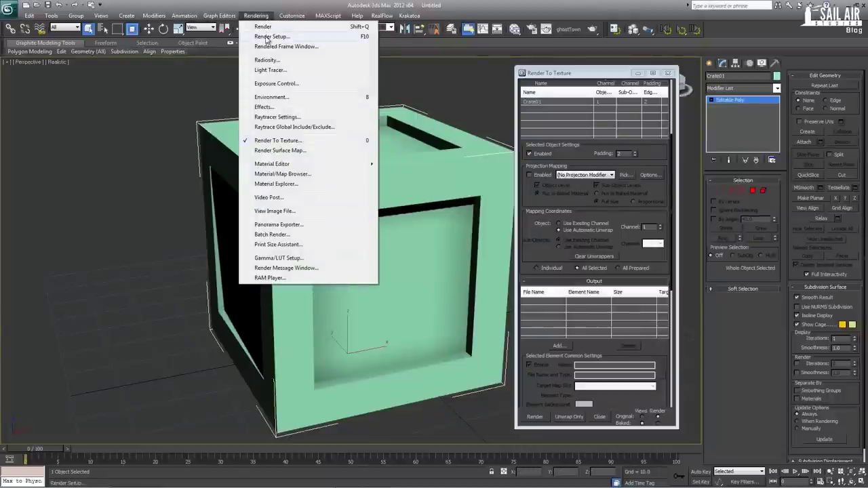
click(265, 36)
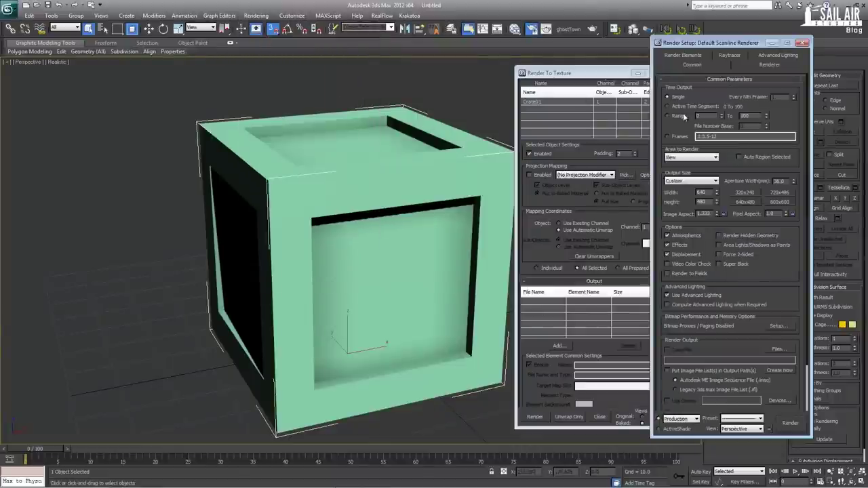
scroll(740, 319, down, 3)
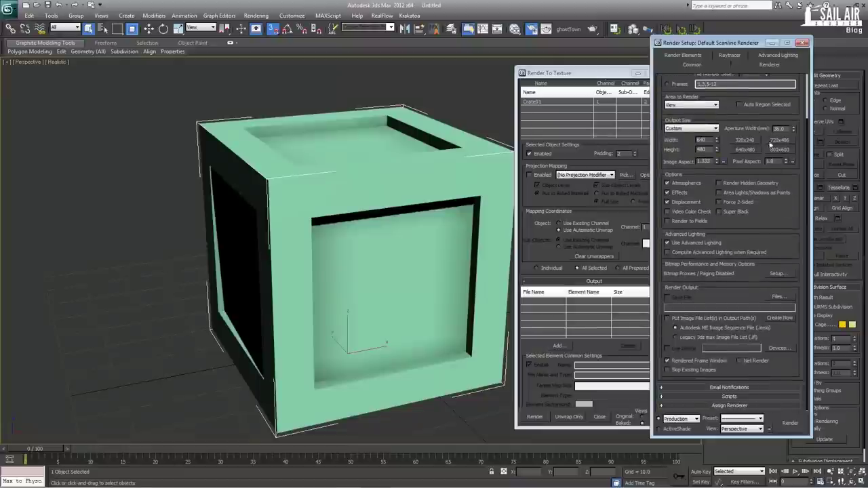
click(735, 405)
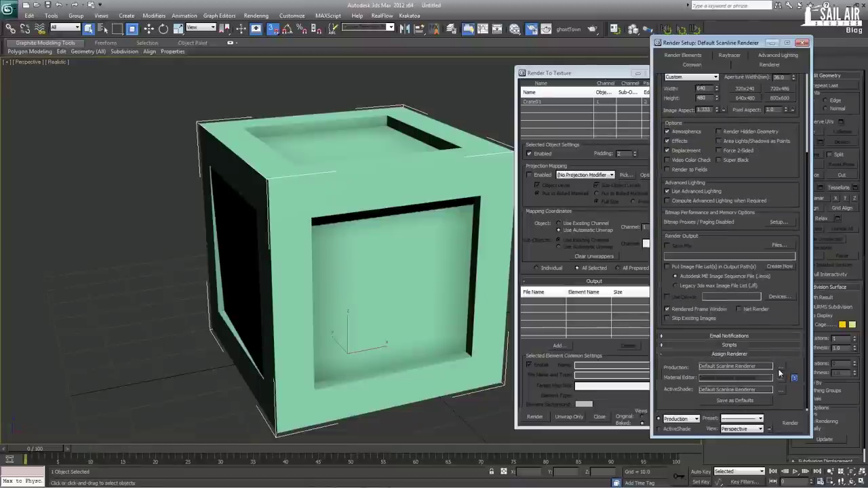
click(781, 367)
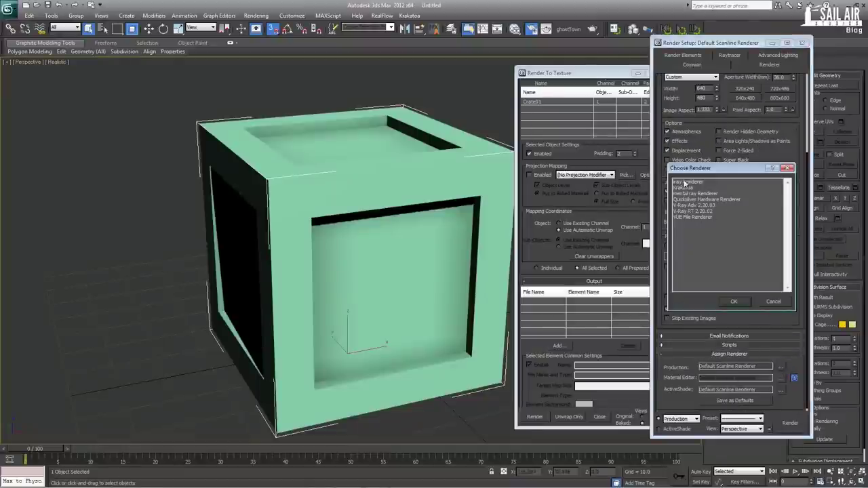
double_click(689, 195)
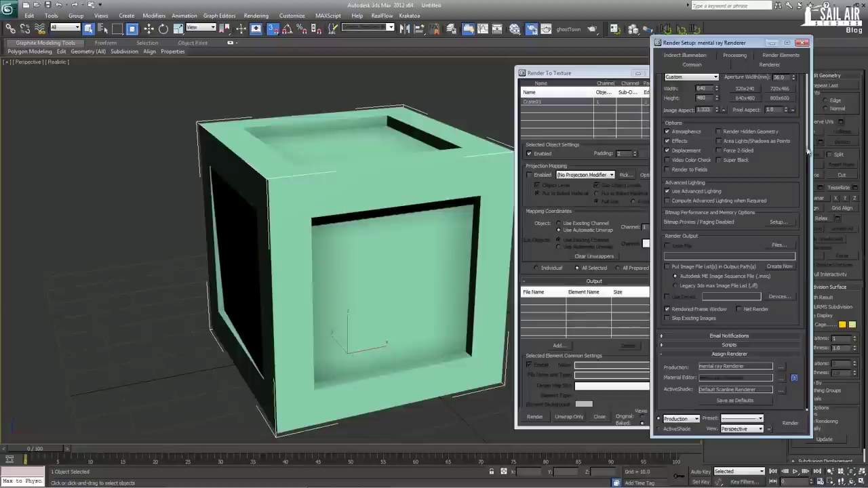
click(802, 43)
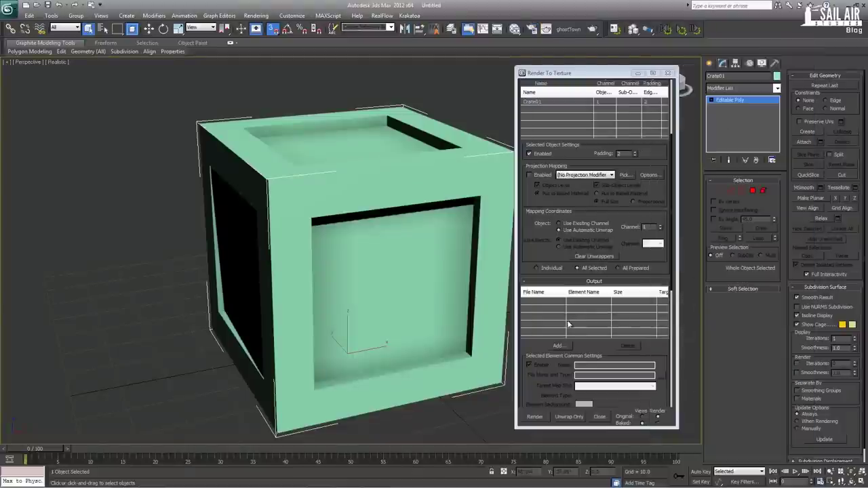
Add the Ambient Occlusion (MR) texture element to the crate's render output
click(567, 346)
click(424, 254)
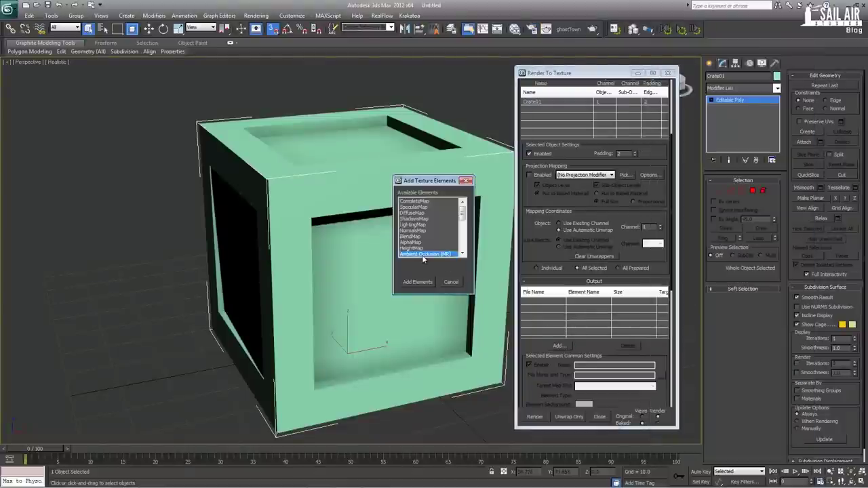
click(417, 282)
scroll(631, 251, down, 3)
scroll(631, 251, down, 1)
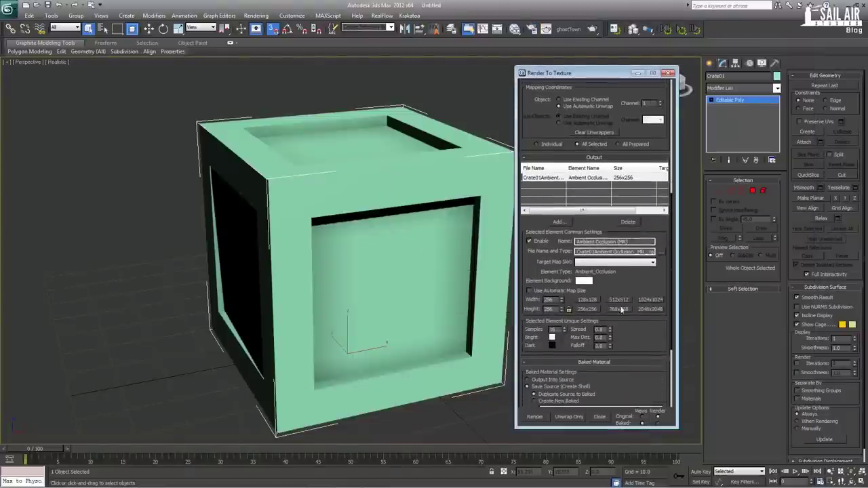
Set the ambient occlusion map size to 2048x2048 and its samples to 256
click(648, 310)
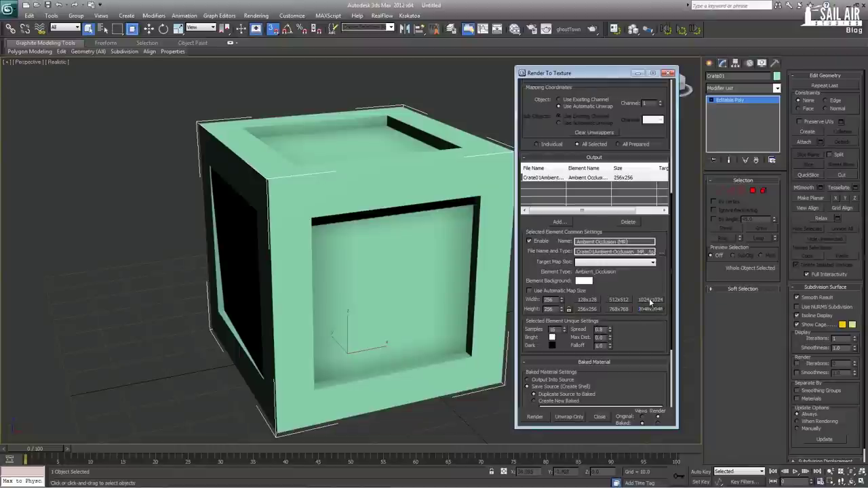
click(650, 299)
click(650, 310)
drag(640, 328, 623, 250)
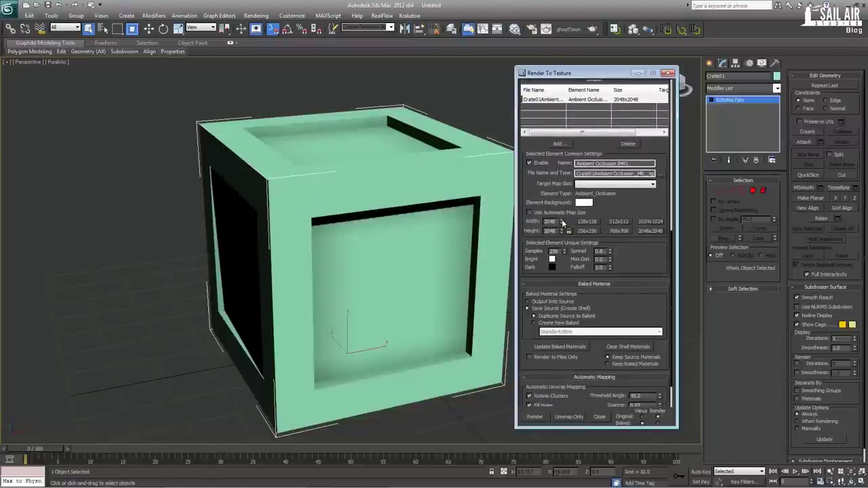
Name the ambient occlusion output file AmbientOcculsion as a Targa image and accept 24 bits per pixel with compression
click(660, 174)
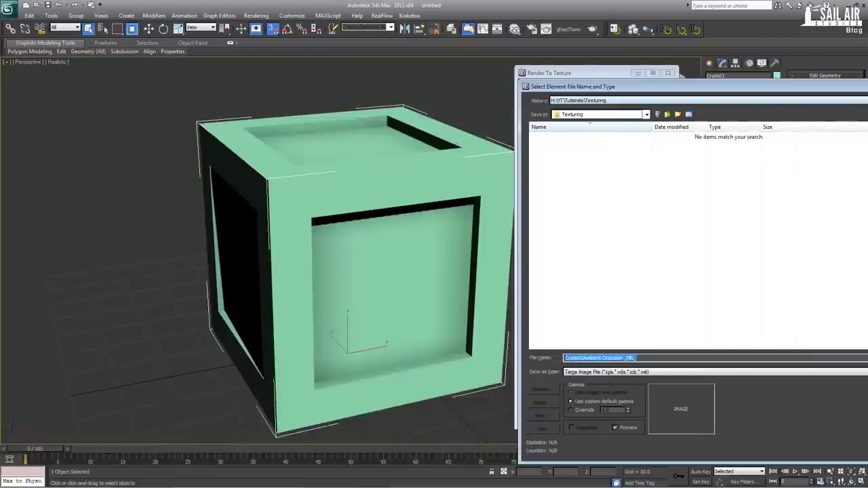
text(ao)
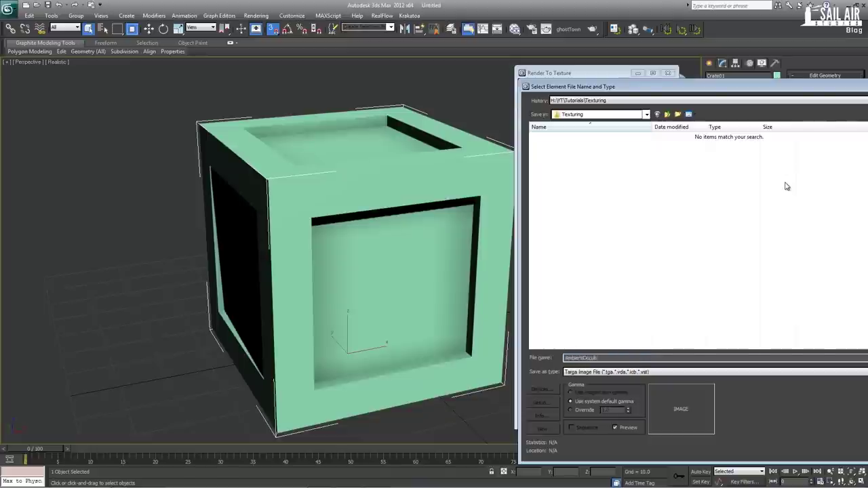
key(Return)
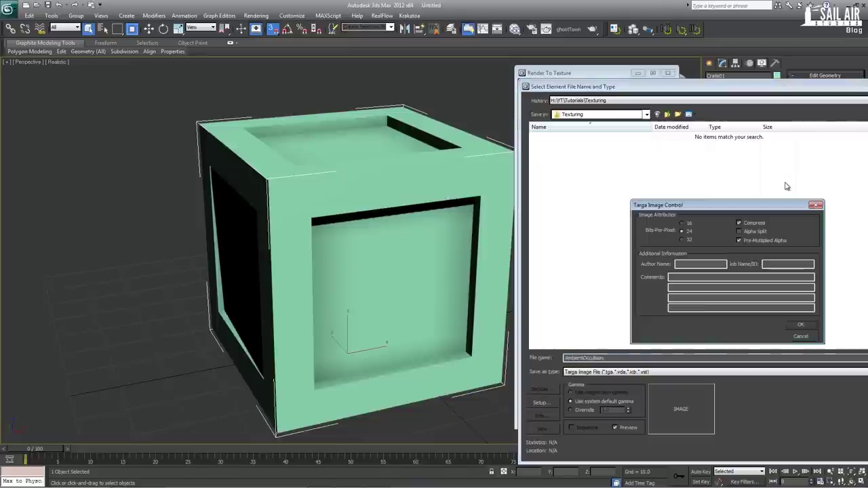
click(801, 332)
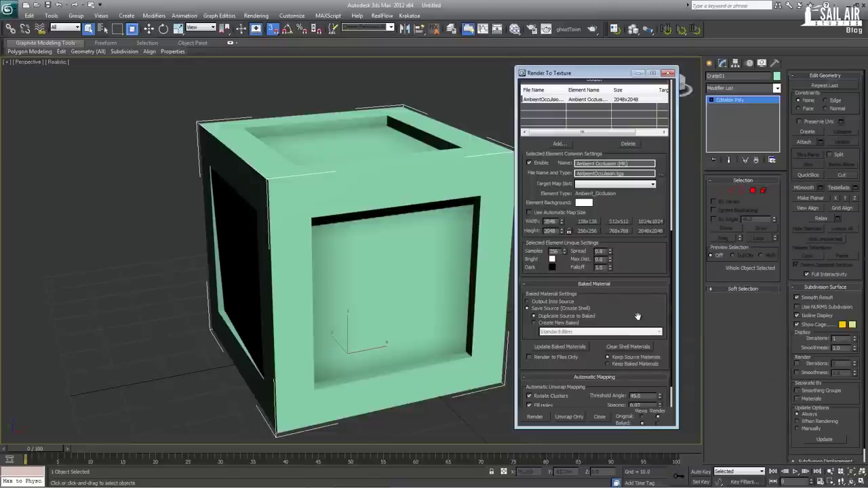
Render the crate's ambient occlusion map to texture, continuing without a target map slot
scroll(621, 279, down, 3)
click(540, 420)
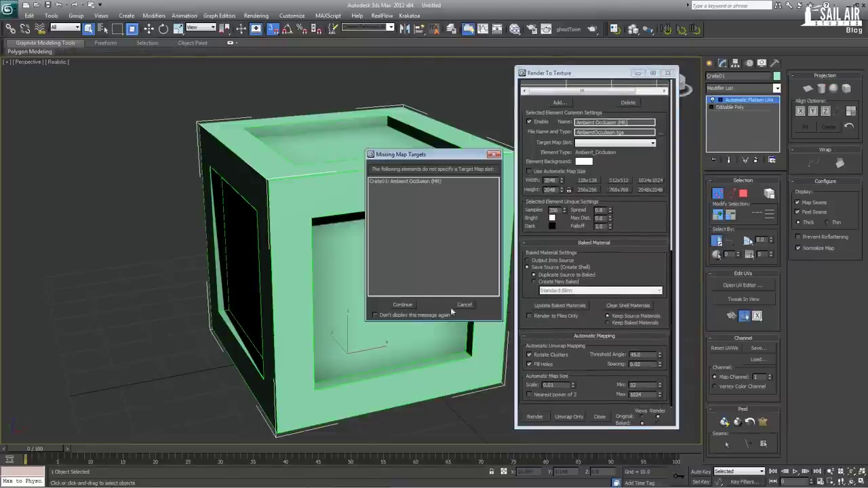
click(407, 306)
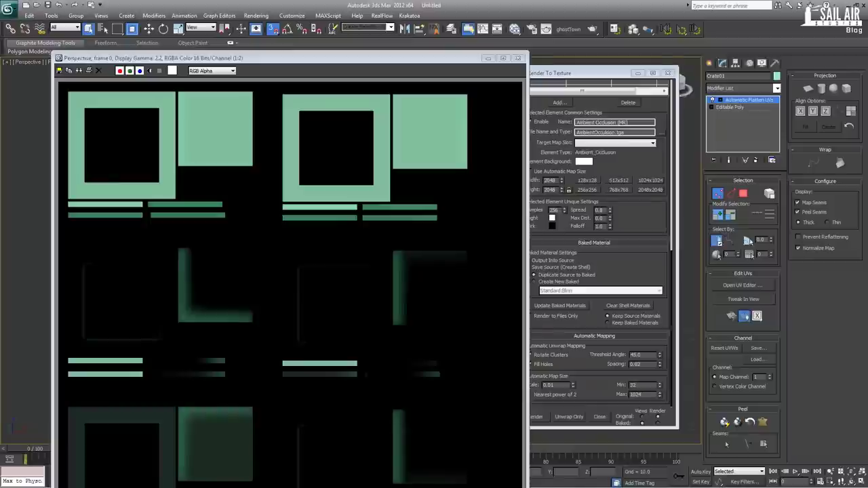
click(430, 342)
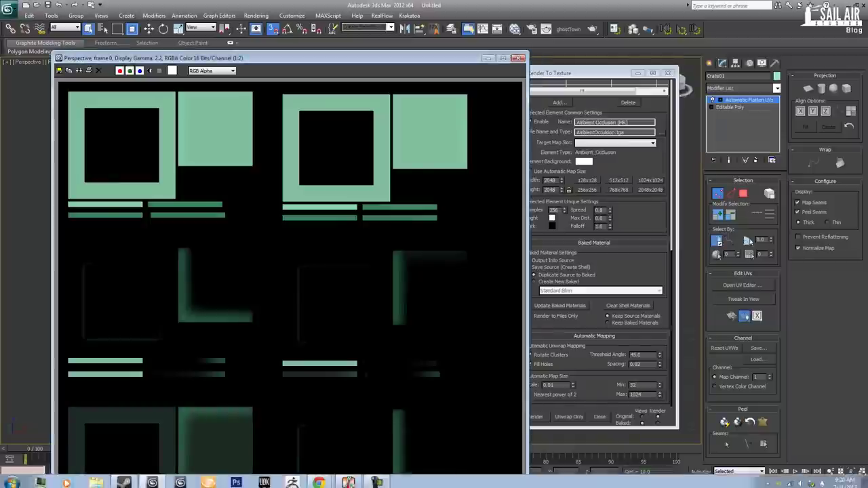
Switch to Windows Explorer, browse to YT > Tutorials > Texturing on the H: drive and open AmbientOcculsion in Photoshop to inspect the map
click(98, 482)
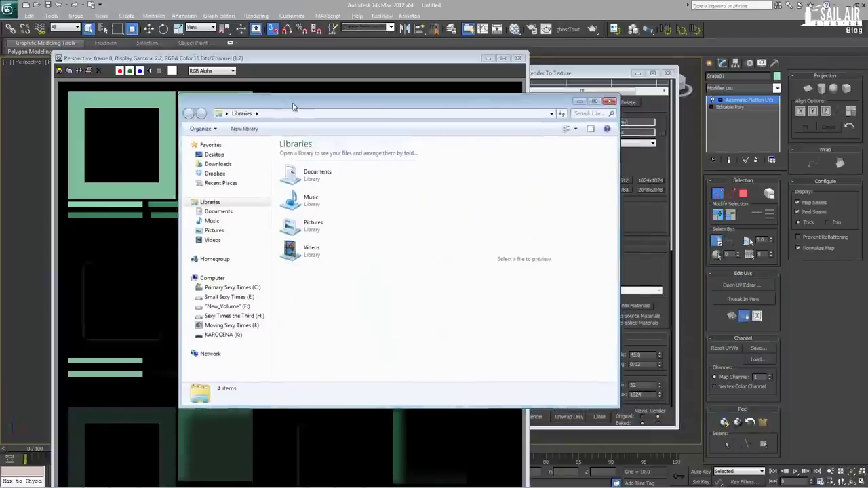
click(234, 316)
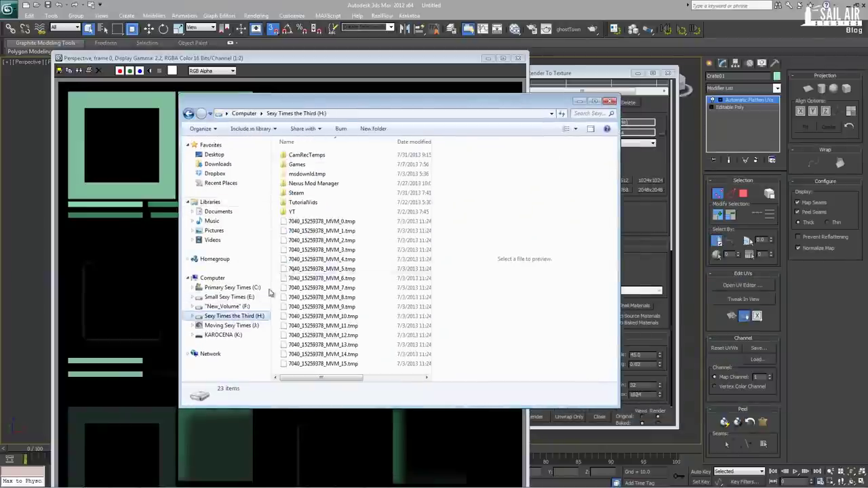
double_click(293, 213)
double_click(302, 165)
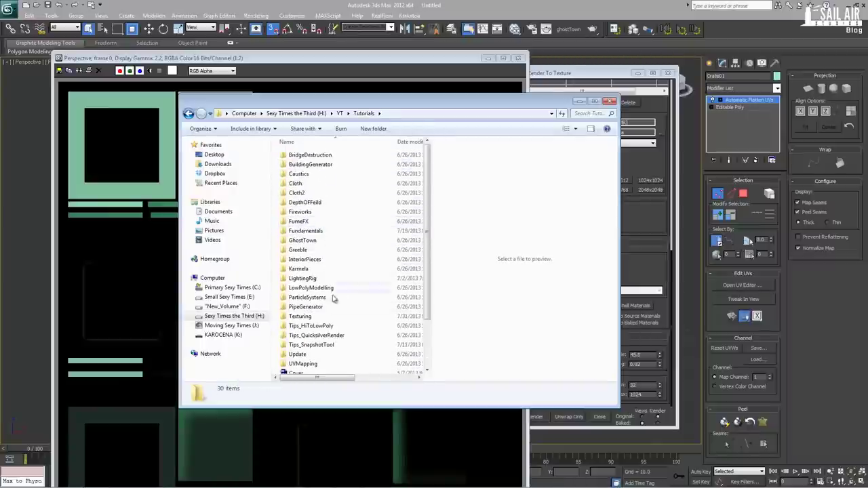
double_click(302, 317)
click(319, 156)
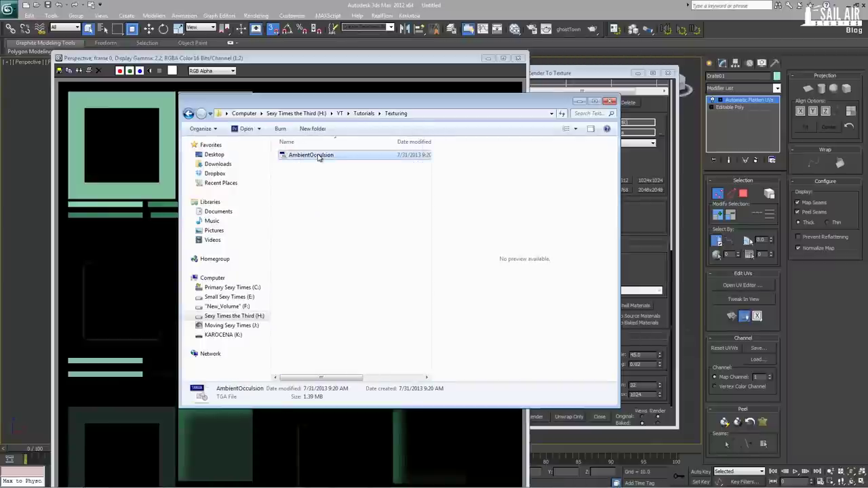
right_click(318, 156)
click(343, 182)
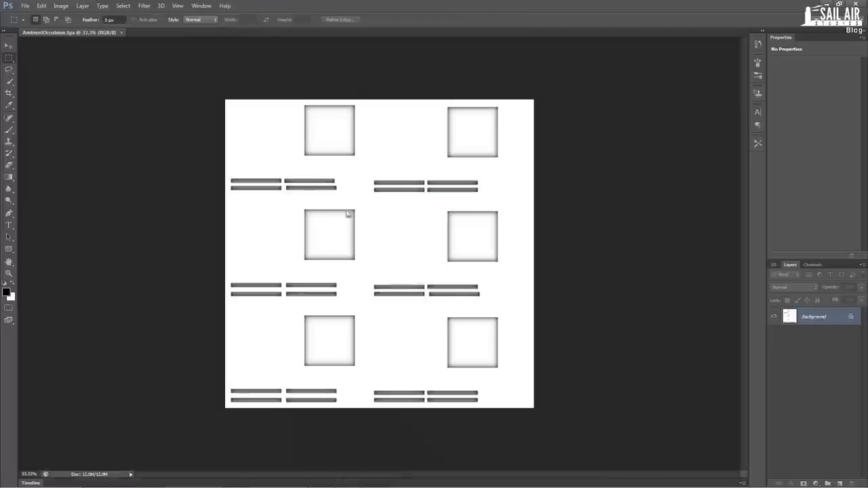
Close Photoshop, the Explorer window, the rendered frame and the Render To Texture dialog, returning to the crate scene in 3ds Max
click(855, 4)
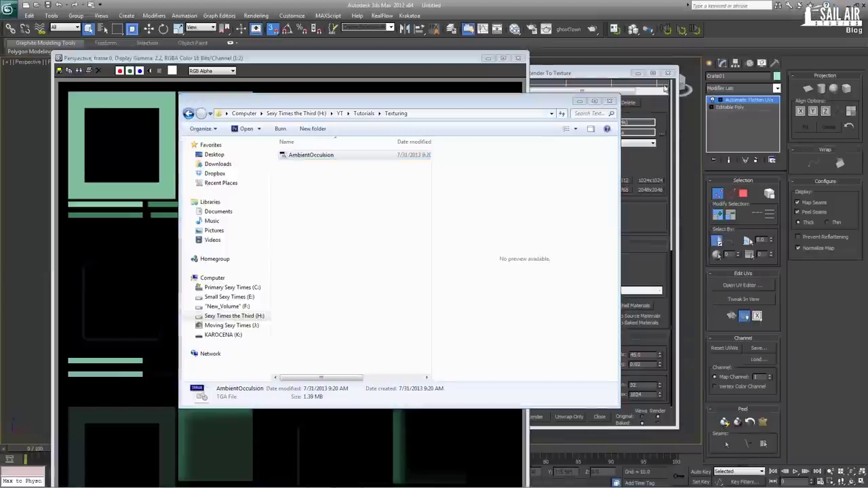
click(609, 102)
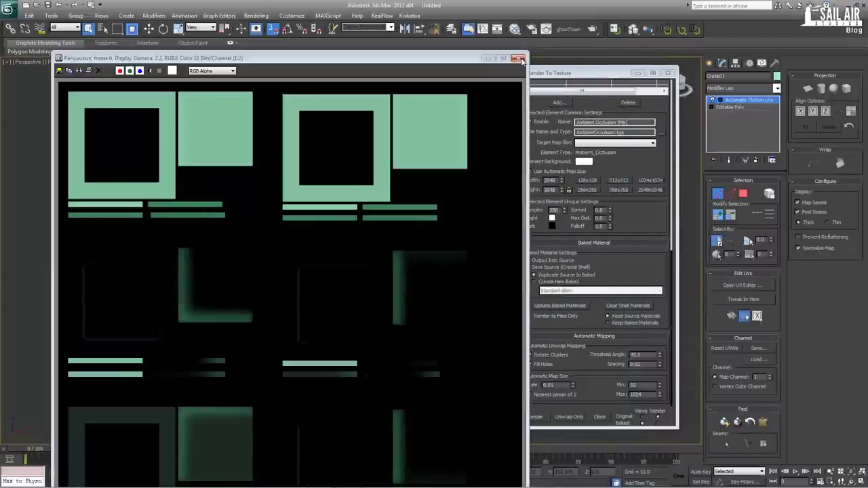
click(517, 58)
click(669, 72)
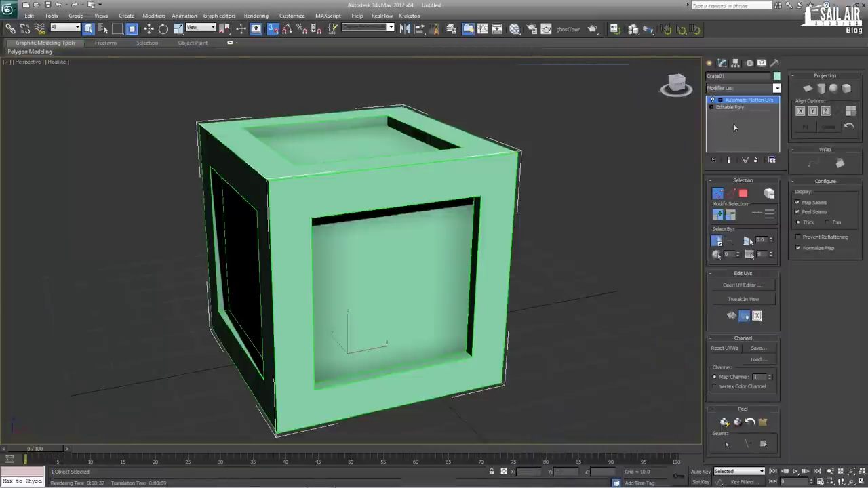
click(736, 284)
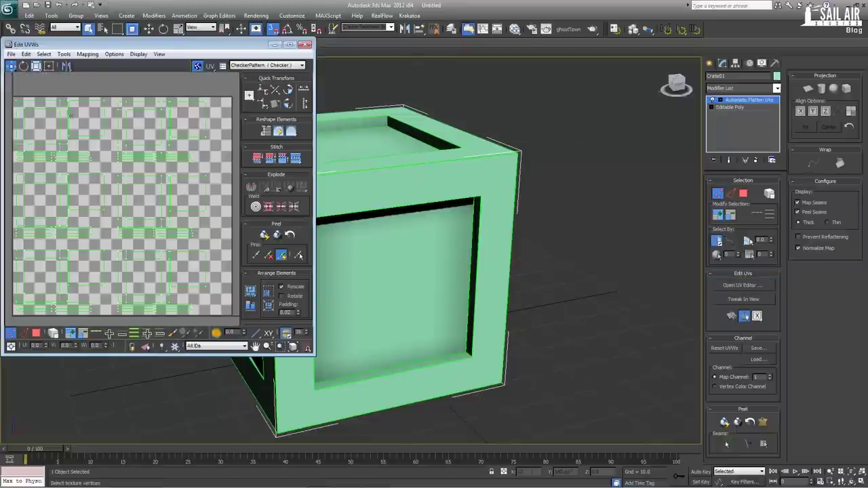
click(11, 54)
mouse_move(86, 57)
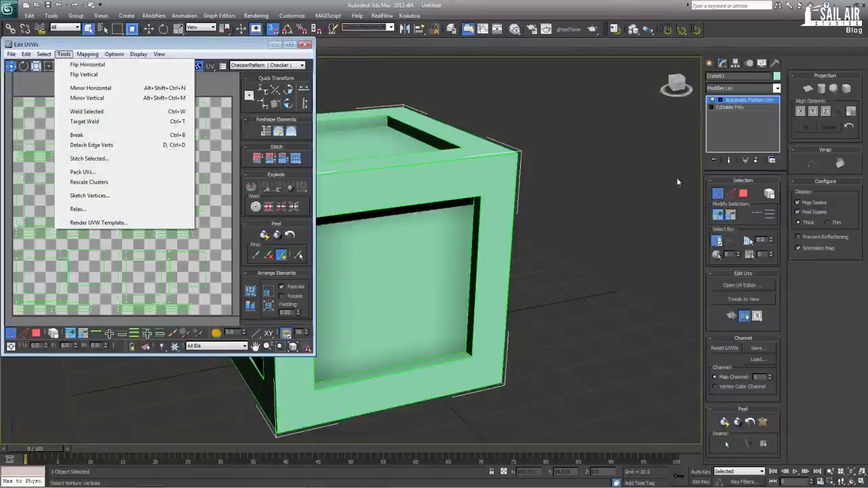
click(308, 44)
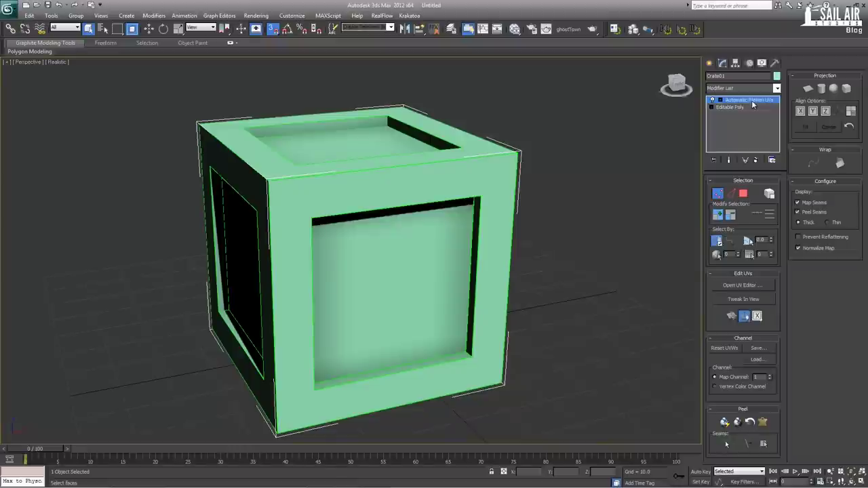
Render a UVW template of the crate's flattened UVs at 2048x2048 from the UV editor
click(745, 285)
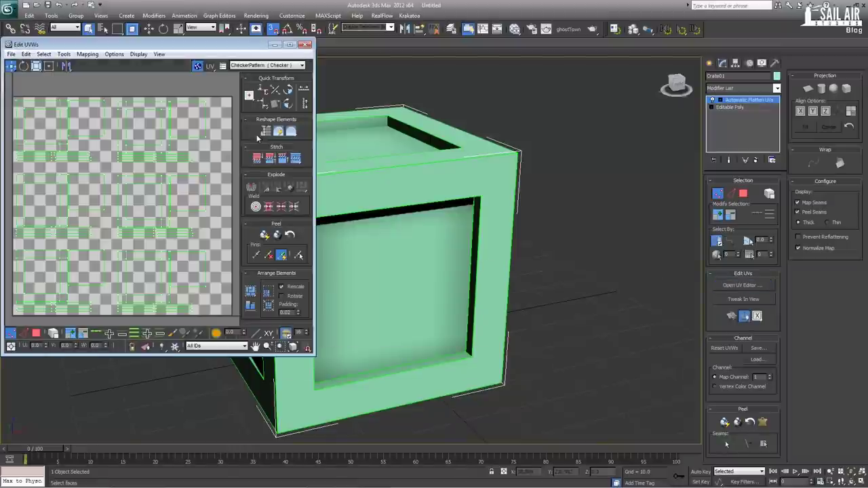
click(71, 55)
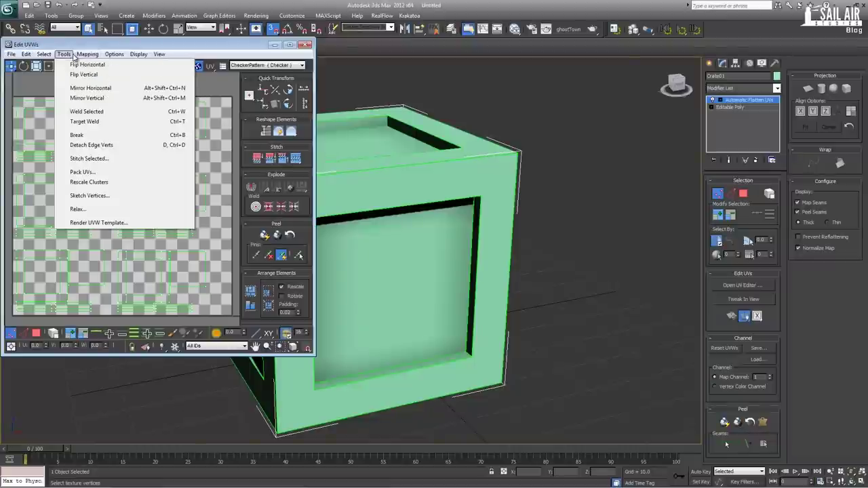
click(102, 223)
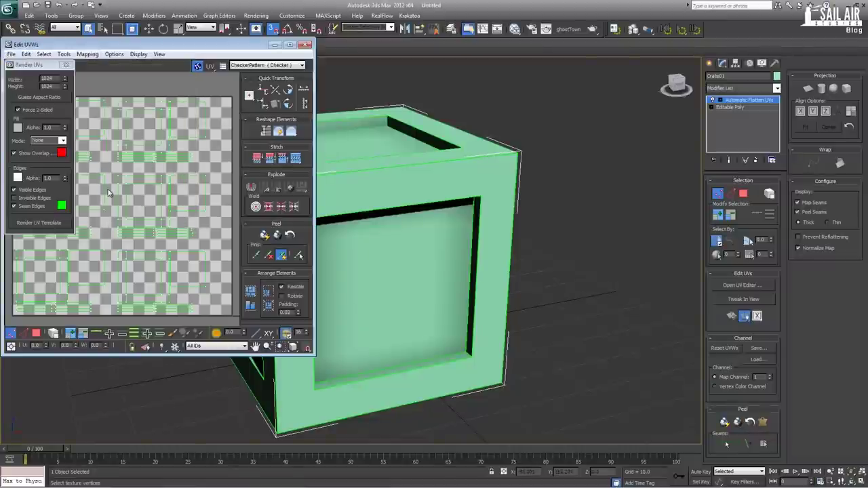
click(52, 86)
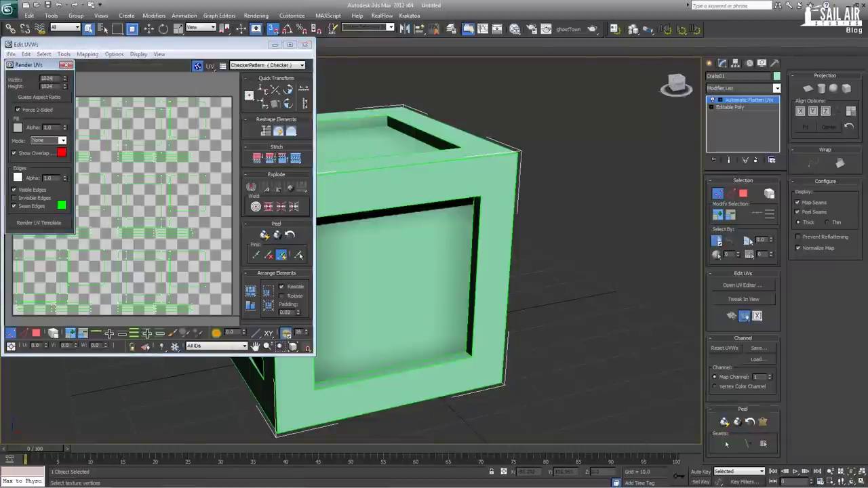
text(2048)
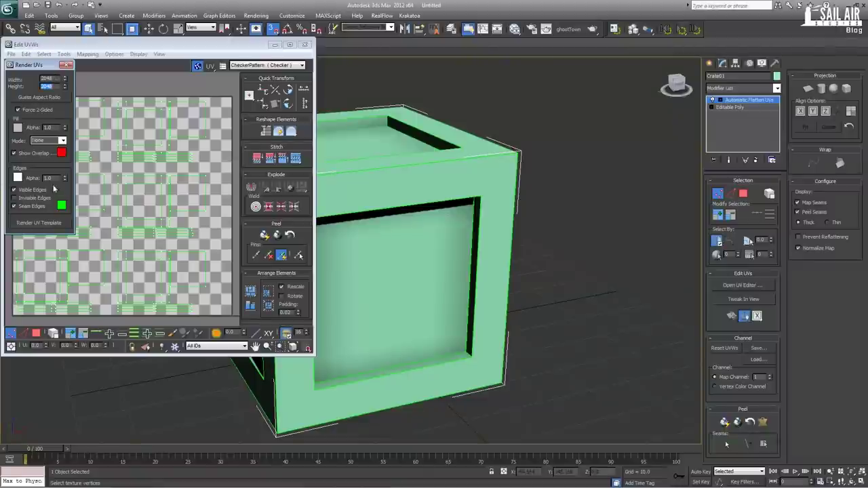
click(39, 224)
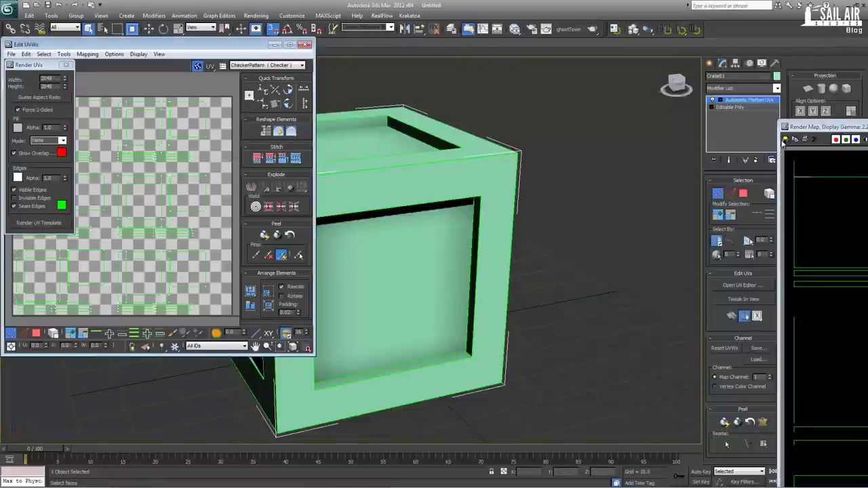
Save the rendered UV template image, close the render map and UV editor, and leave the unwrap's sub-object mode
click(784, 140)
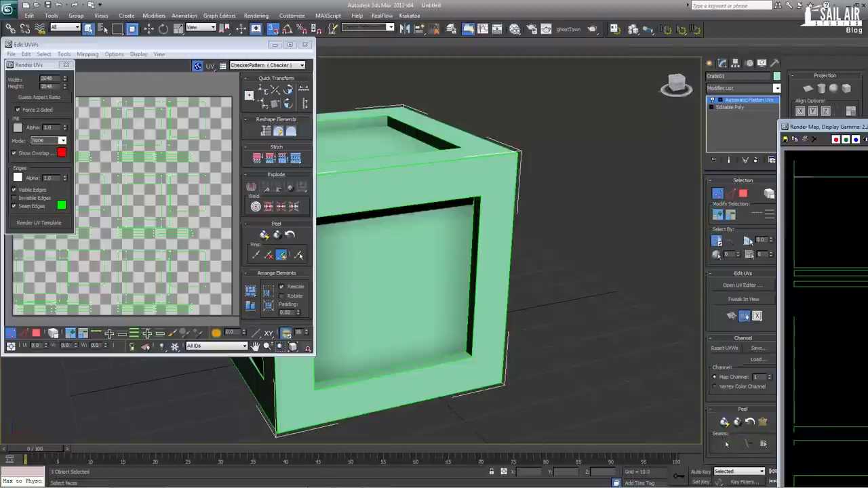
key(alt+F4)
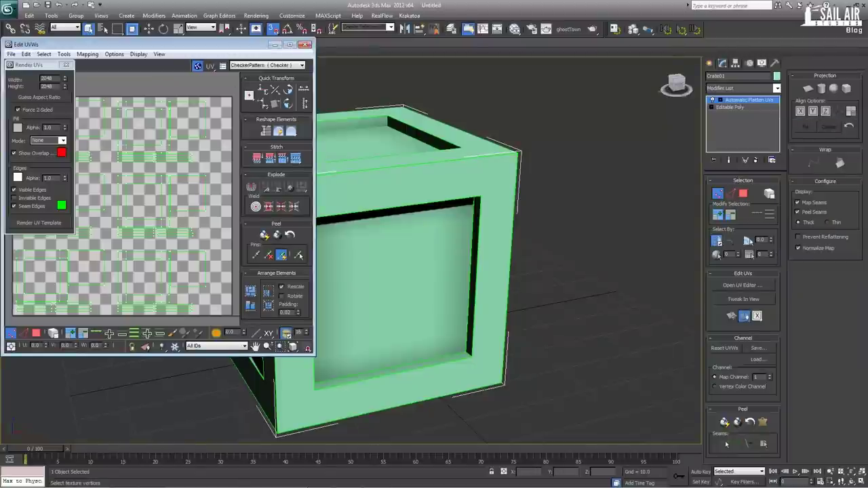
click(304, 44)
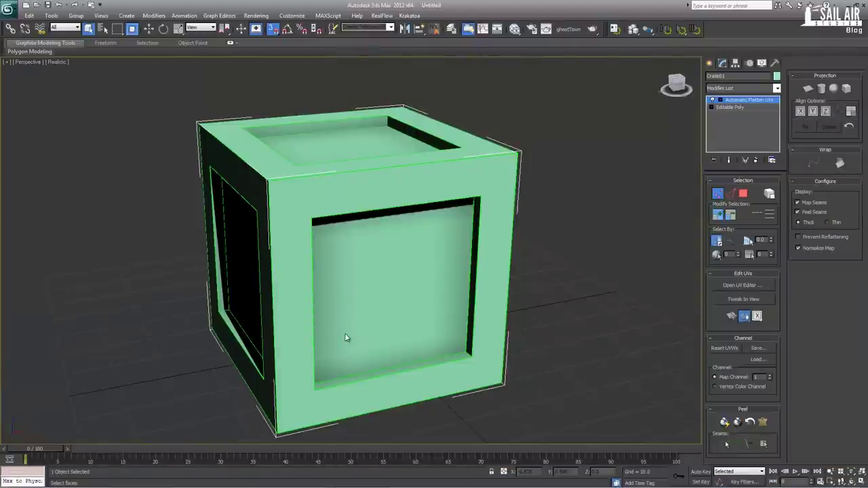
click(732, 100)
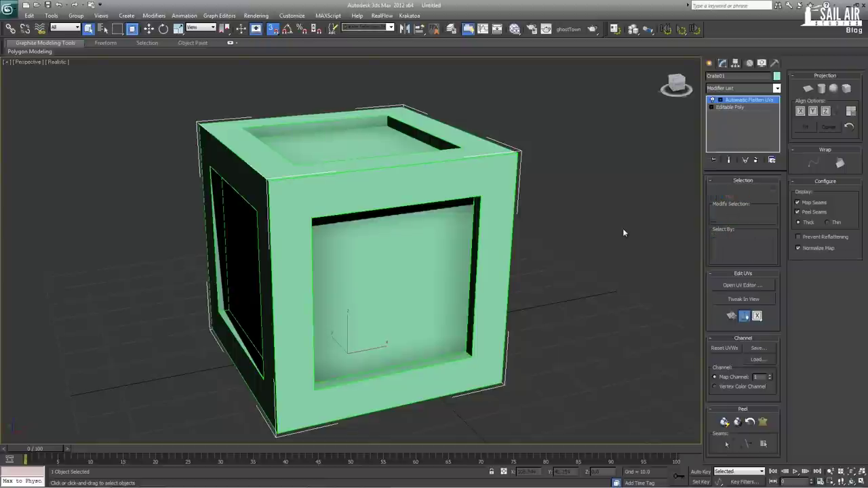
Start exporting only the selected crate and set the destination to the YT > Tutorials > Texturing folder on the H: drive
click(7, 9)
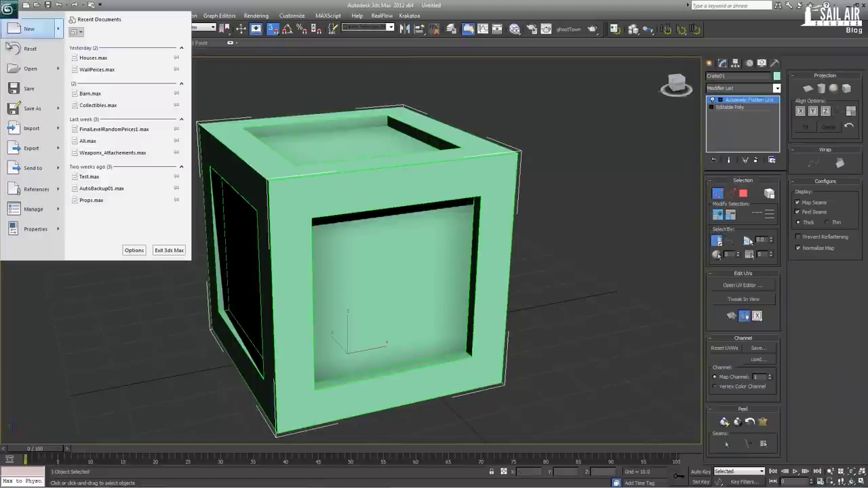
mouse_move(48, 148)
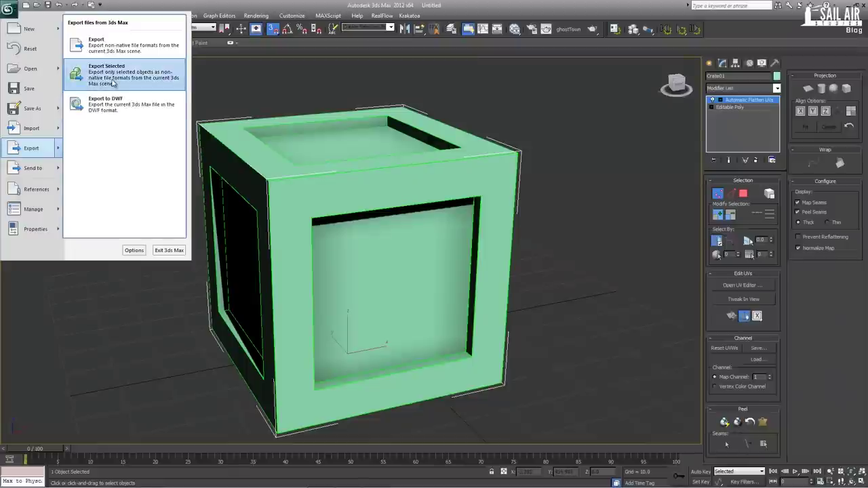
click(113, 82)
click(75, 22)
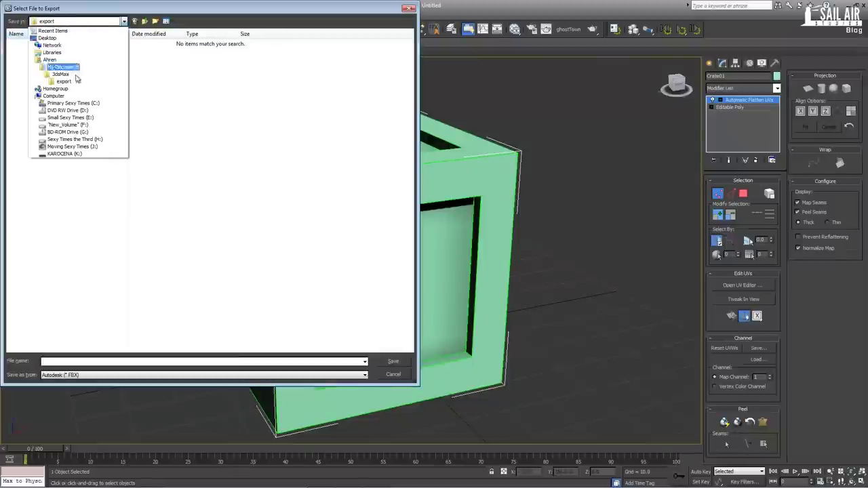
click(75, 139)
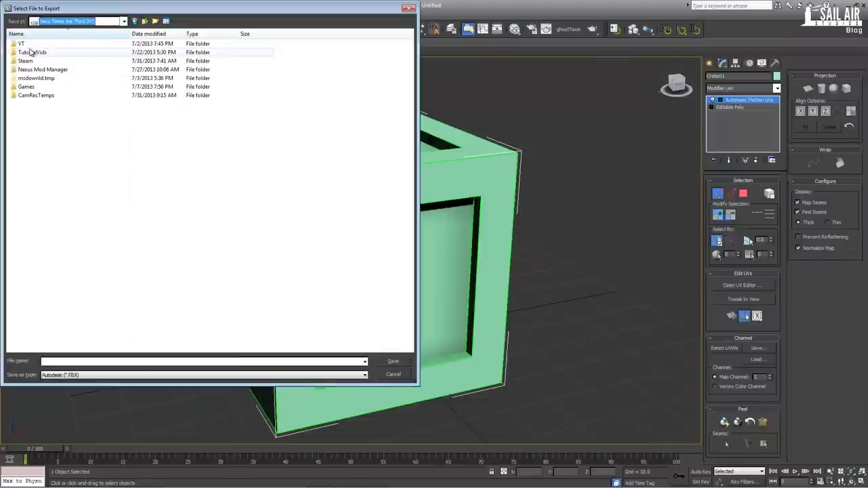
double_click(29, 46)
double_click(29, 52)
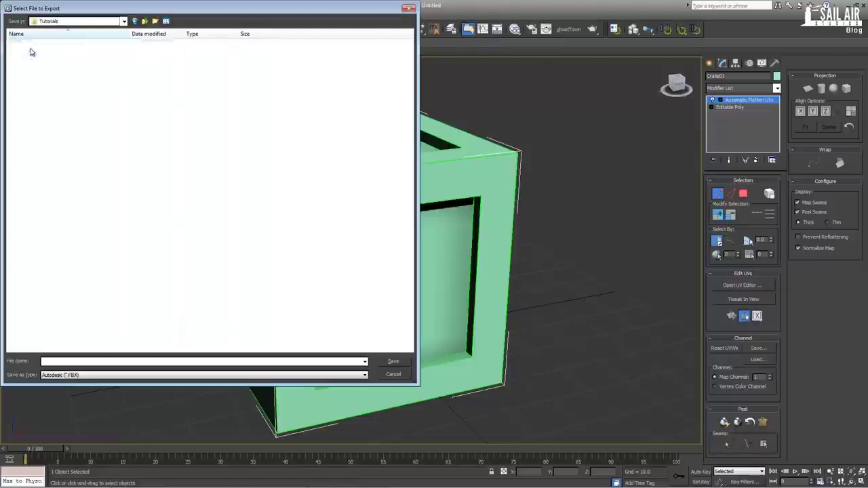
double_click(43, 190)
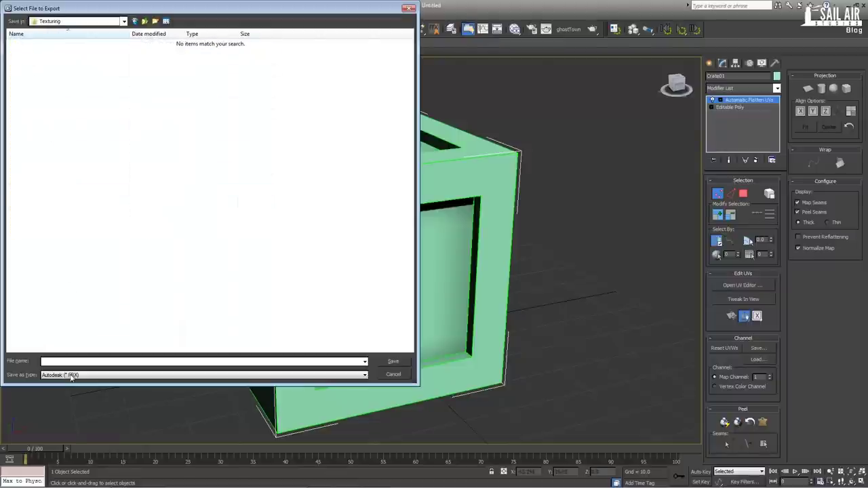
Export the crate as Crate01 in the gw::OBJ-Exporter (*.OBJ) format, keeping the offered export options, and keep the scene open
click(68, 376)
click(75, 344)
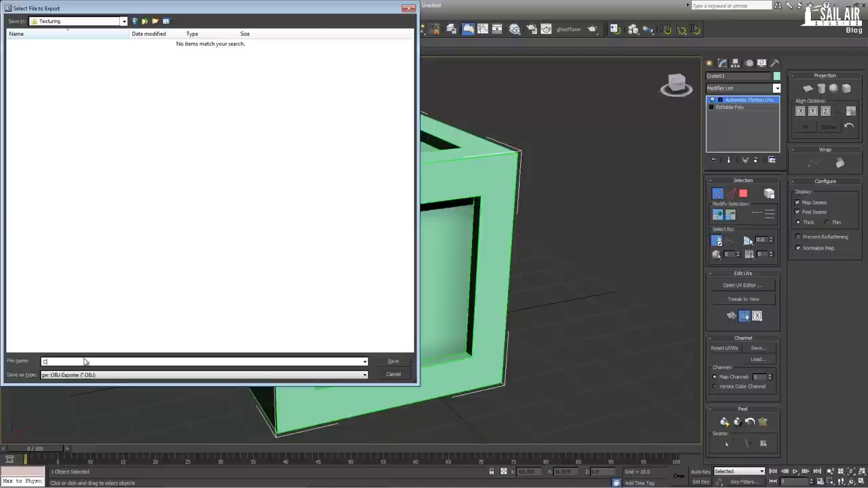
click(84, 362)
text(Crate01)
key(Return)
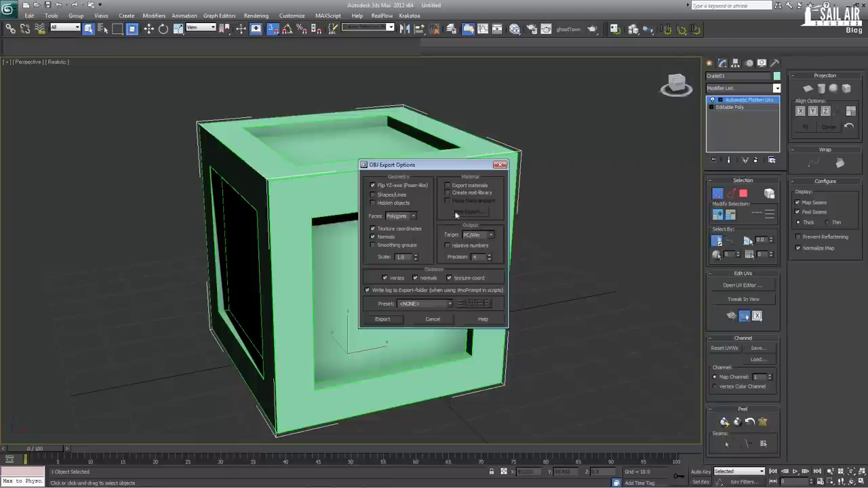
click(393, 319)
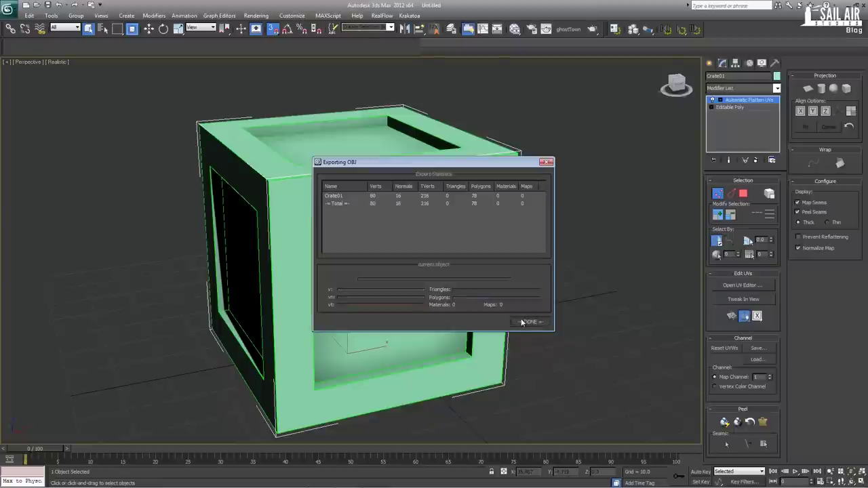
click(521, 320)
click(860, 4)
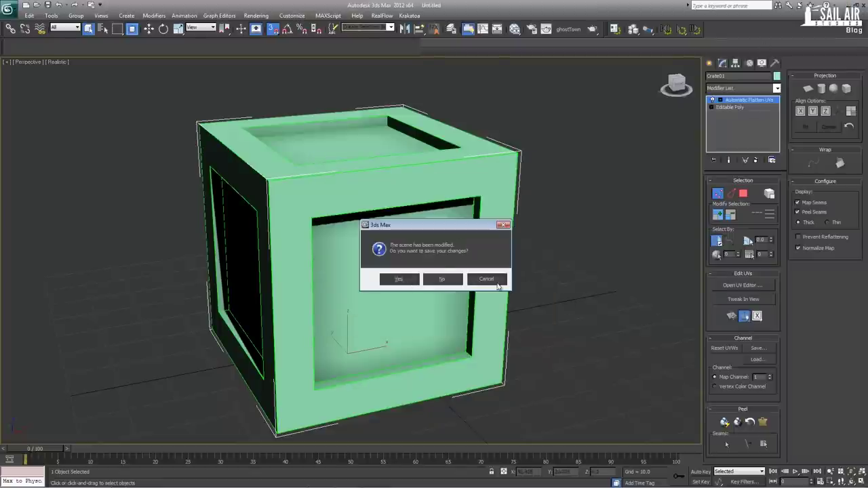
click(498, 285)
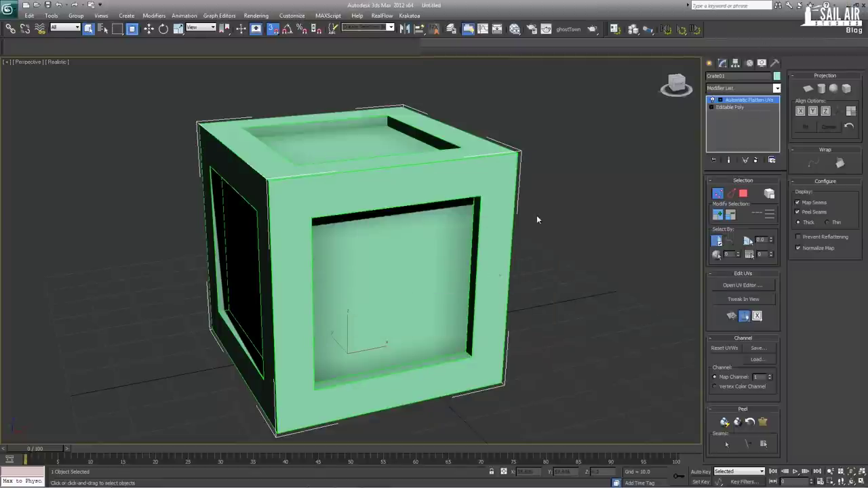
Save the scene as Crate01 in 3ds Max (*.max) format in the YT > Tutorials > Texturing folder on the H: drive
key(ctrl+s)
click(101, 22)
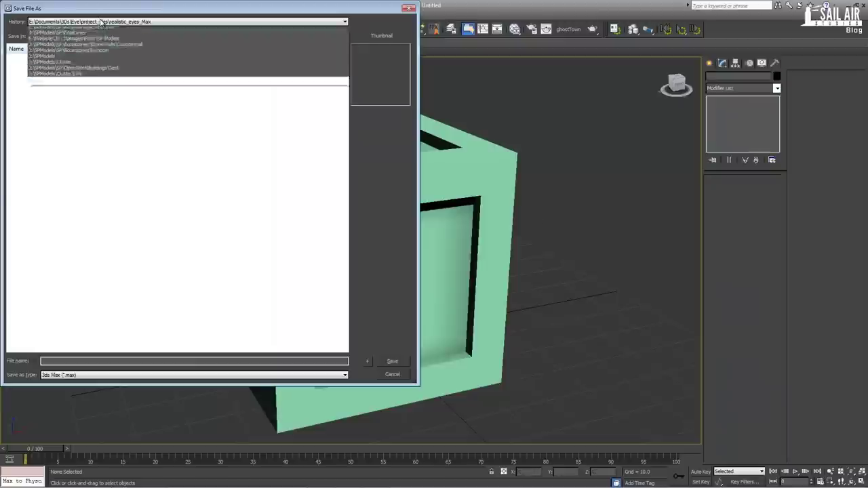
click(100, 38)
click(93, 360)
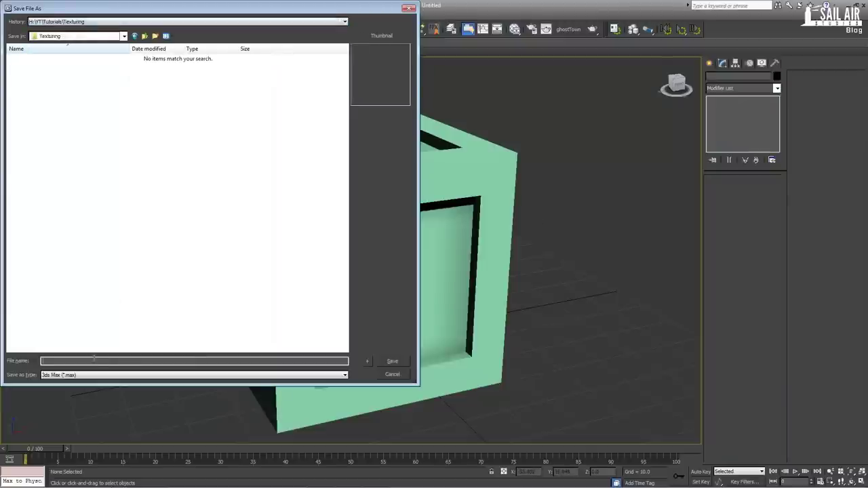
text(Crate01)
key(Return)
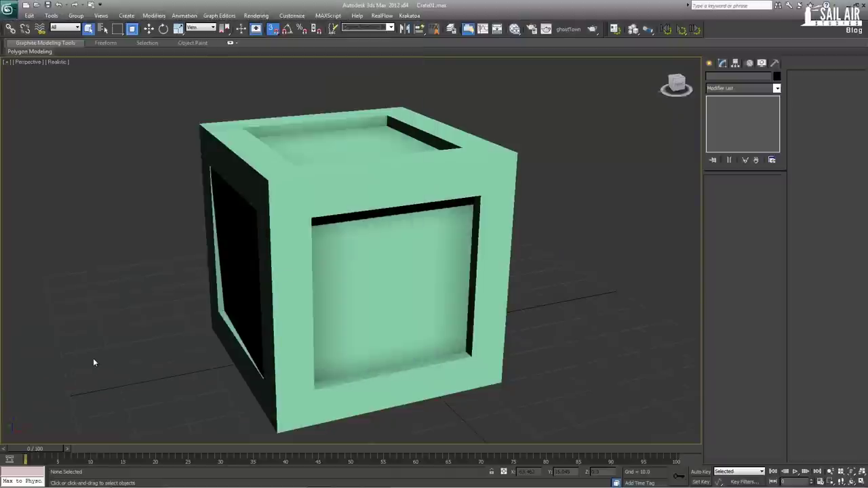
Switch to Photoshop and check for the 3D menu
mouse_move(146, 487)
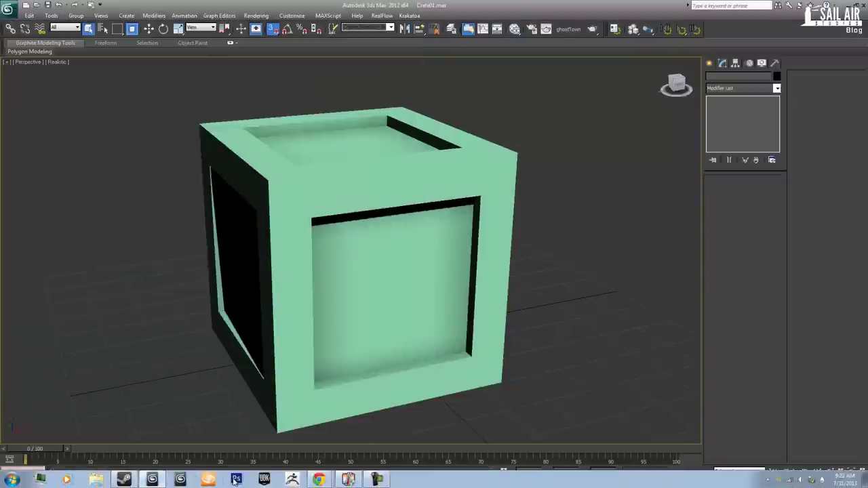
click(236, 480)
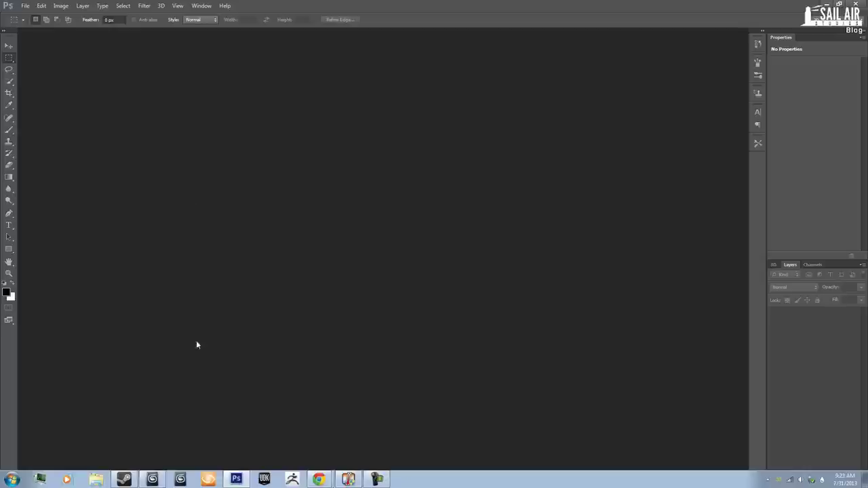
click(161, 6)
click(160, 8)
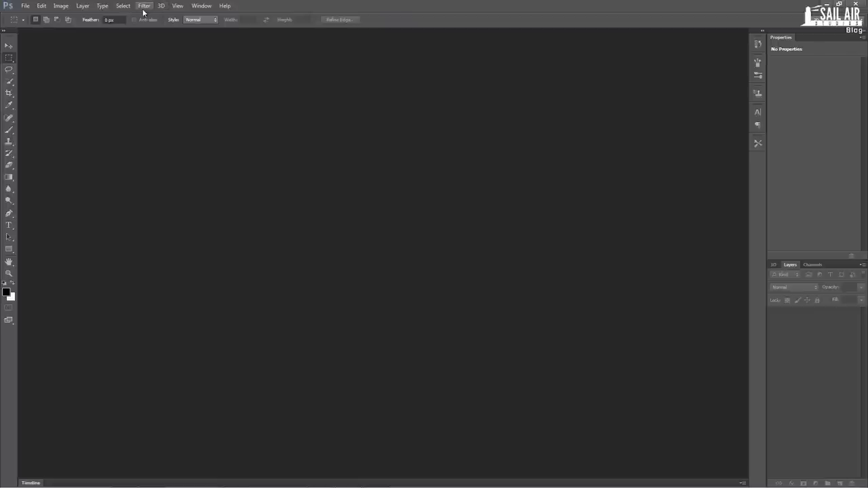
click(31, 8)
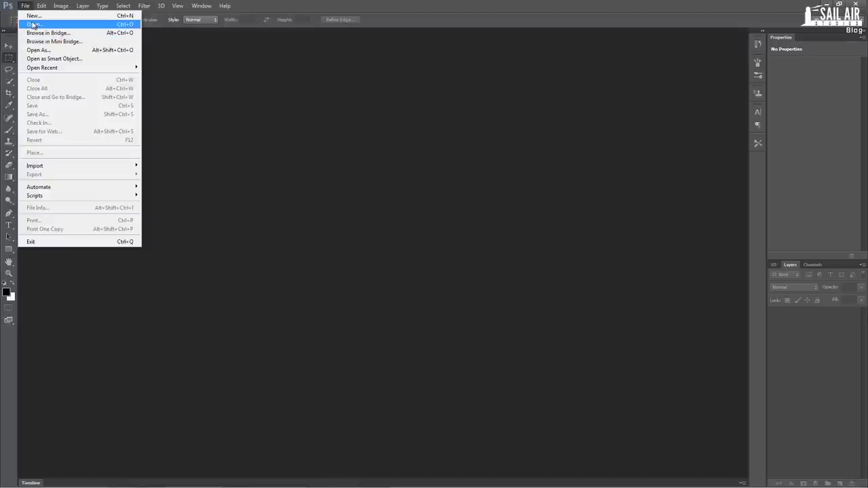
click(32, 24)
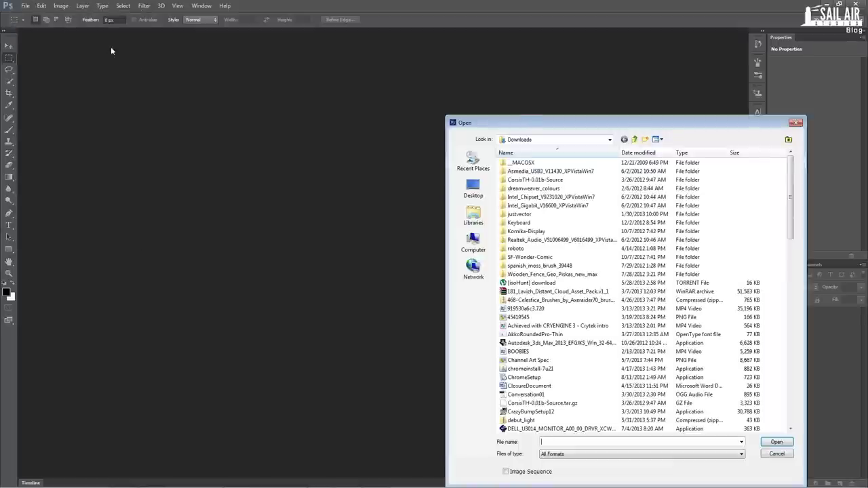
click(795, 124)
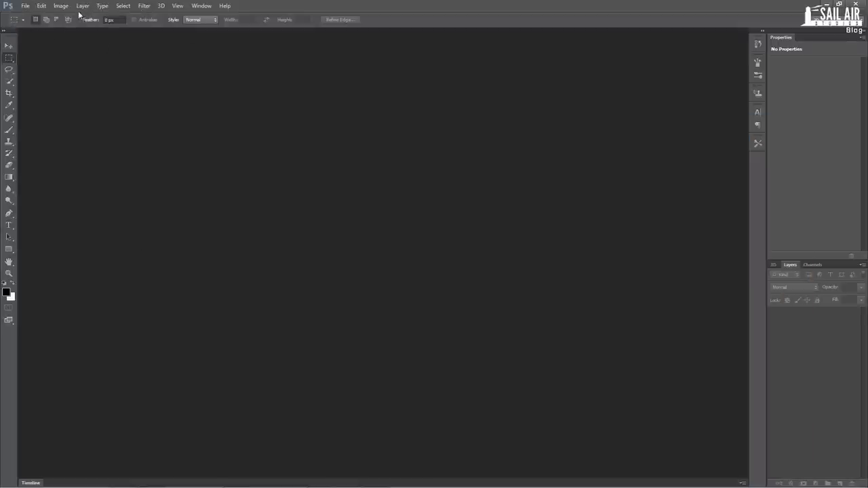
Open the exported Crate01.obj from the YT > Tutorials > Texturing folder on the H: drive
click(26, 7)
click(32, 24)
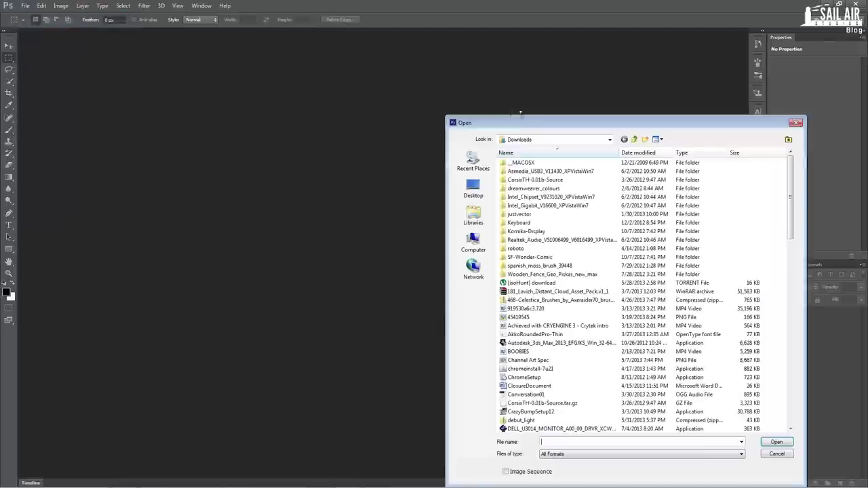
click(568, 139)
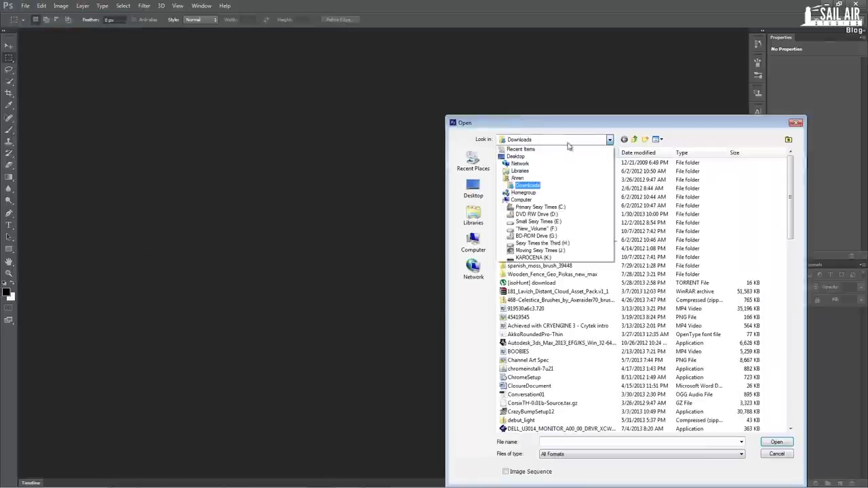
click(563, 243)
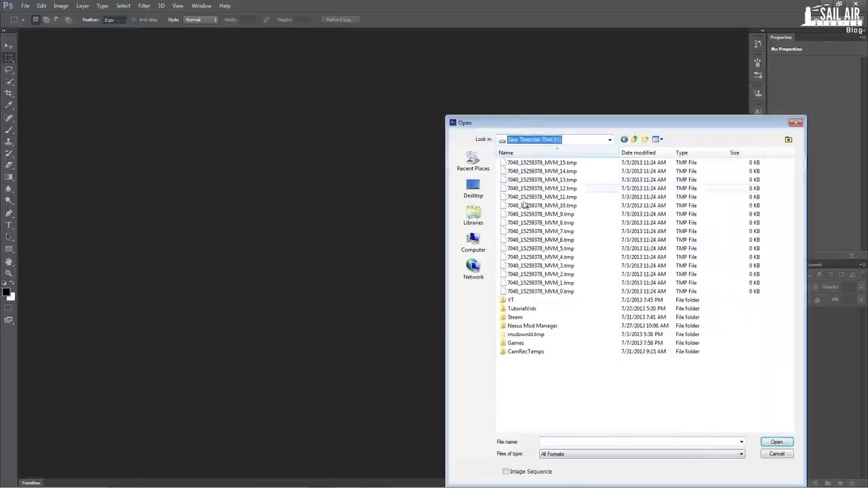
double_click(512, 300)
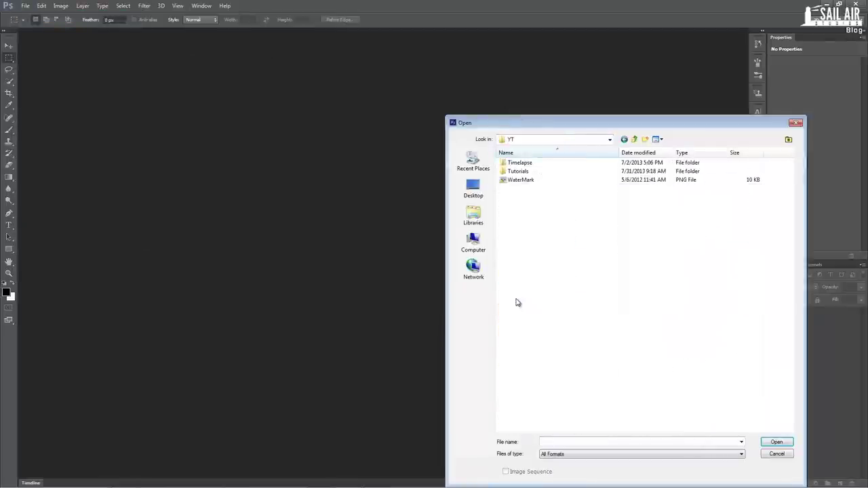
double_click(525, 171)
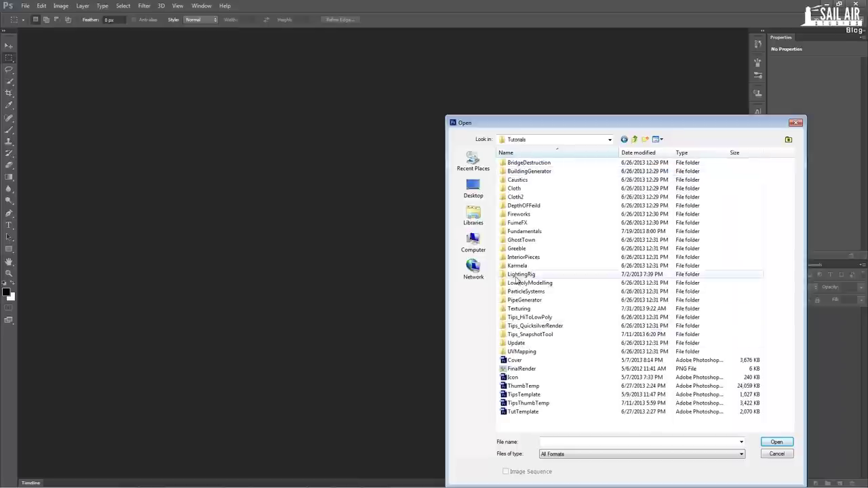
double_click(520, 309)
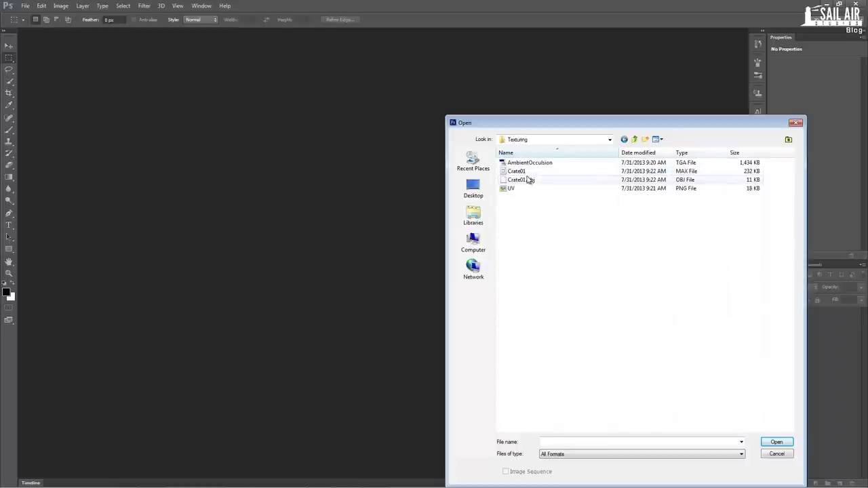
double_click(522, 180)
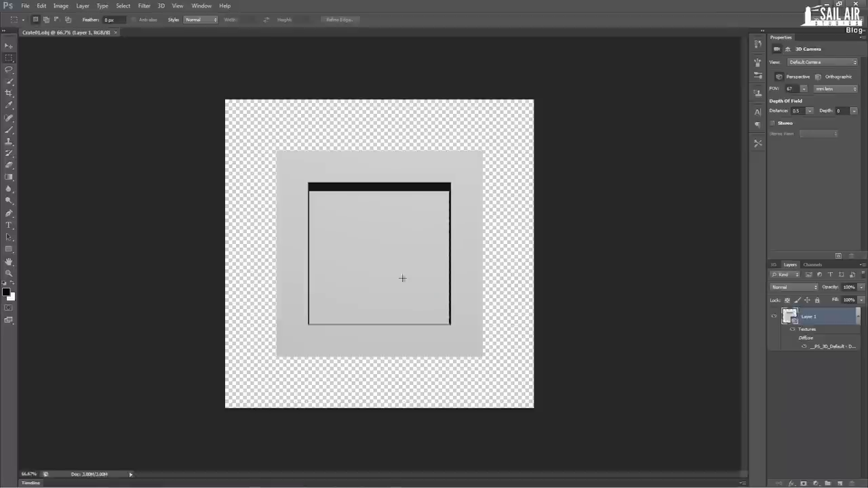
With the Move tool, orbit around the crate and re-aim the infinite light so it shines on the crate's front face
click(7, 45)
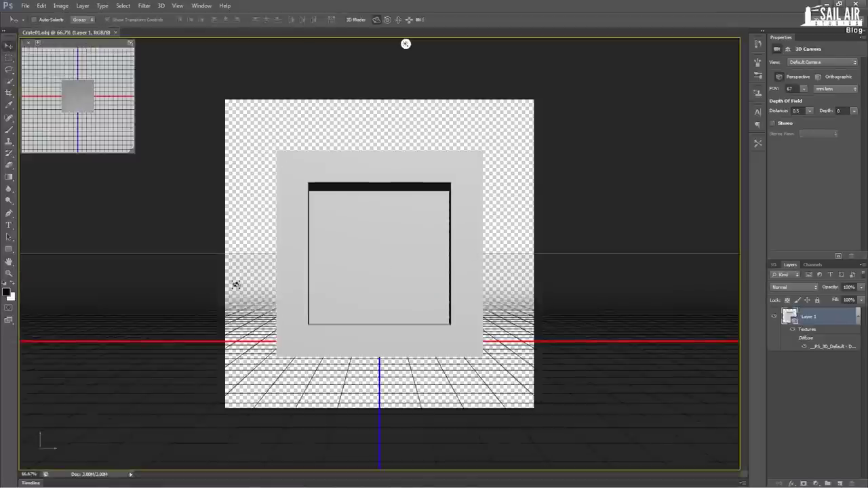
drag(236, 285, 249, 43)
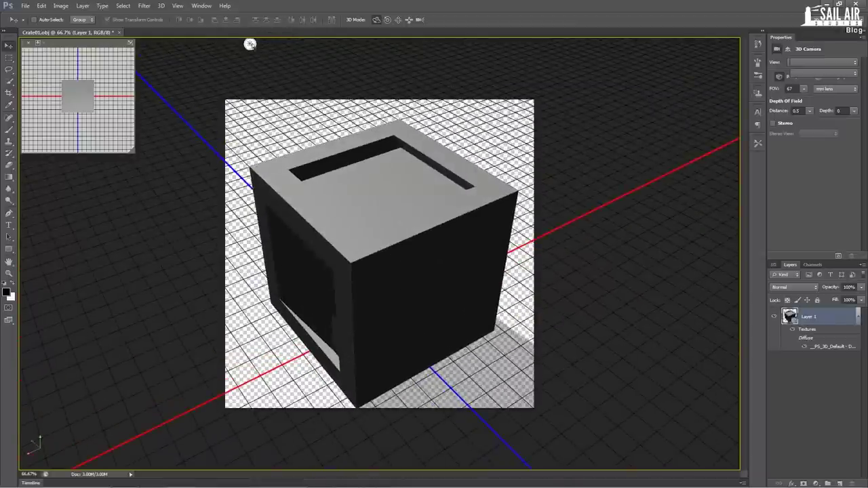
click(249, 43)
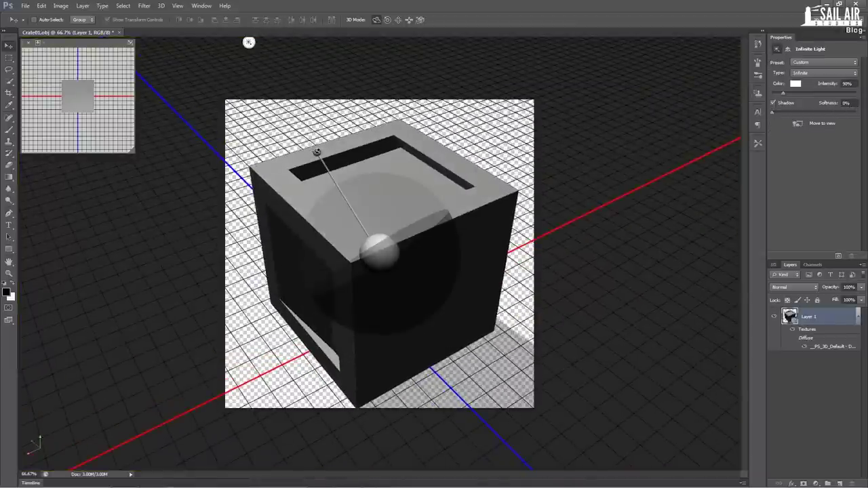
mouse_move(317, 152)
mouse_down()
mouse_move(430, 160)
mouse_move(599, 254)
mouse_move(428, 314)
mouse_move(358, 203)
mouse_move(434, 354)
mouse_move(505, 371)
mouse_move(521, 168)
mouse_move(504, 175)
mouse_move(527, 172)
mouse_up()
click(569, 188)
mouse_move(562, 197)
mouse_down()
mouse_move(436, 157)
mouse_move(349, 186)
mouse_move(238, 258)
mouse_move(88, 280)
mouse_move(280, 244)
mouse_move(467, 187)
mouse_up()
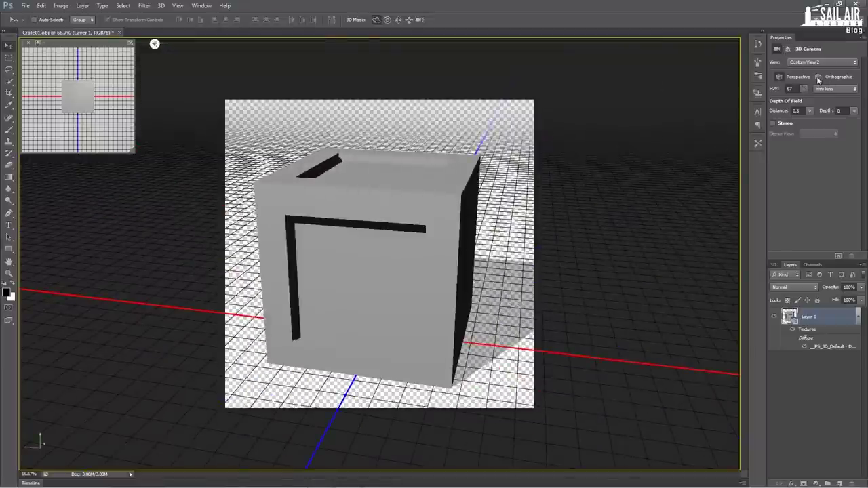
Switch the 3D camera to orthographic projection and orbit around the crate to view its other sides
drag(340, 232, 402, 237)
right_click(522, 271)
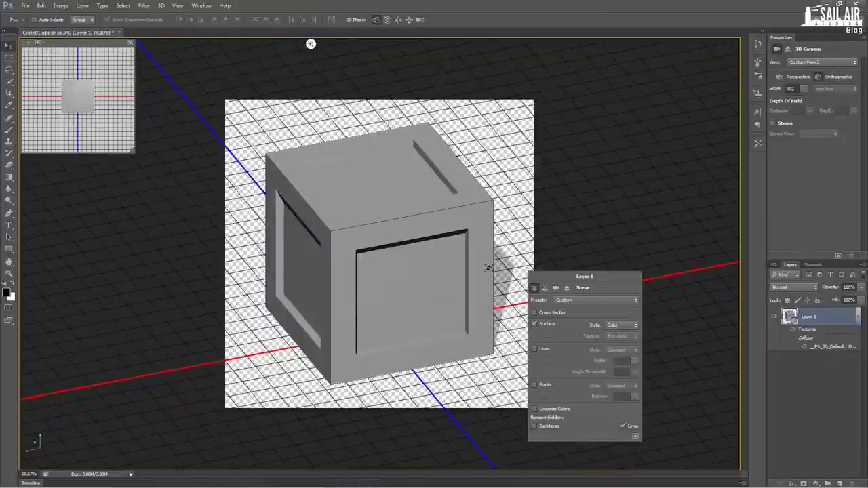
drag(526, 257, 365, 258)
drag(177, 44, 634, 44)
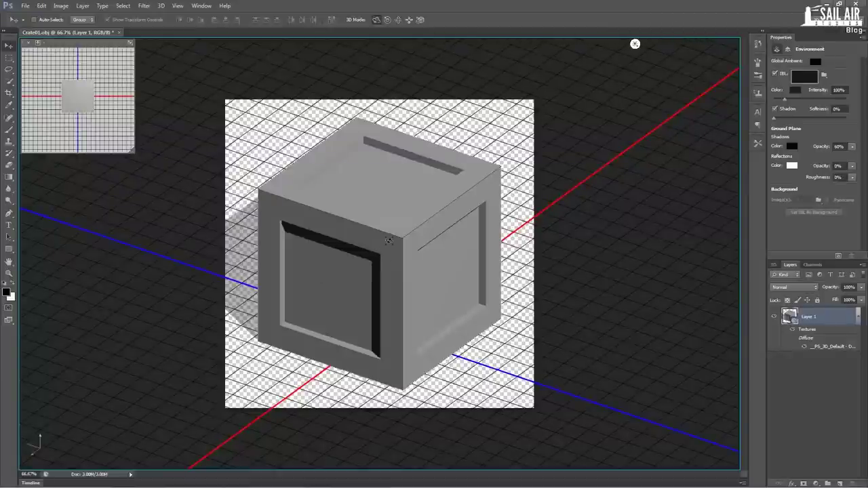
Turn off Catch Shadows and Cast Shadows for the crate mesh
right_click(389, 241)
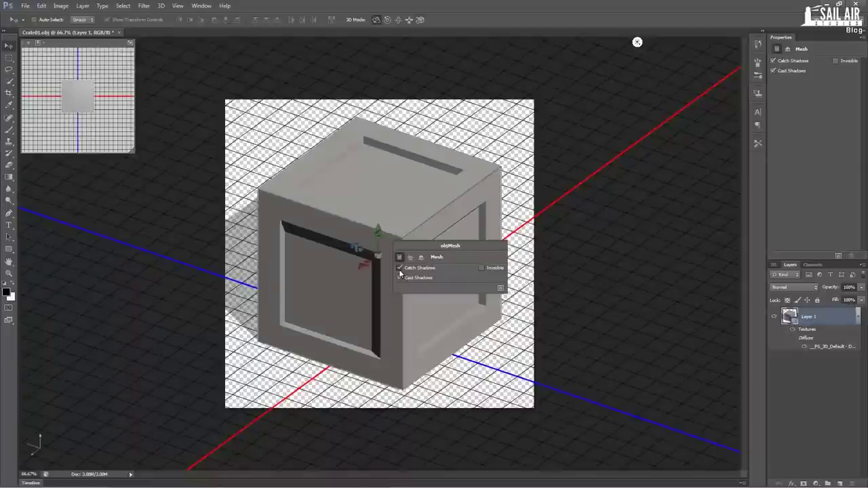
click(400, 268)
click(399, 278)
click(669, 337)
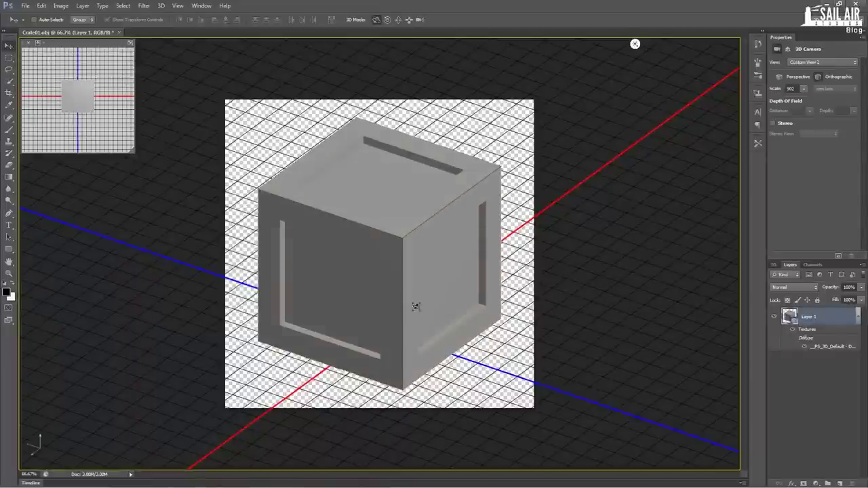
Orbit to a shaded side of the crate and review the mesh's material and coordinate settings
drag(416, 306, 398, 216)
click(409, 229)
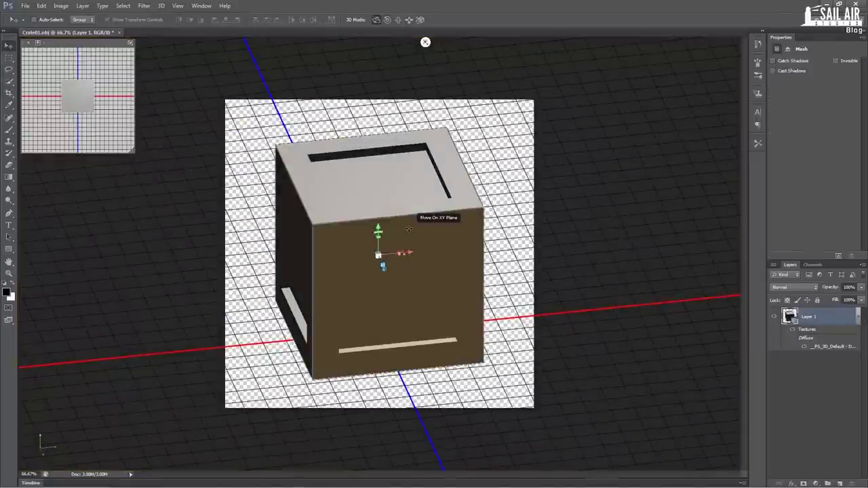
click(411, 210)
click(570, 201)
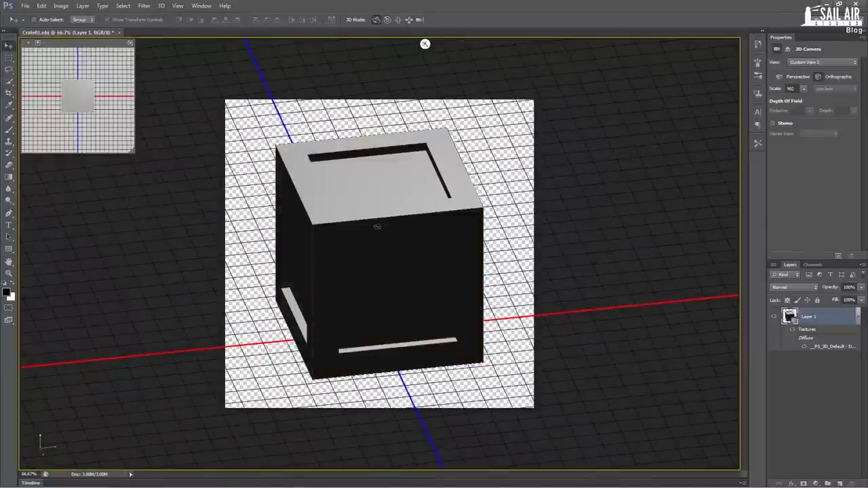
right_click(378, 227)
click(397, 245)
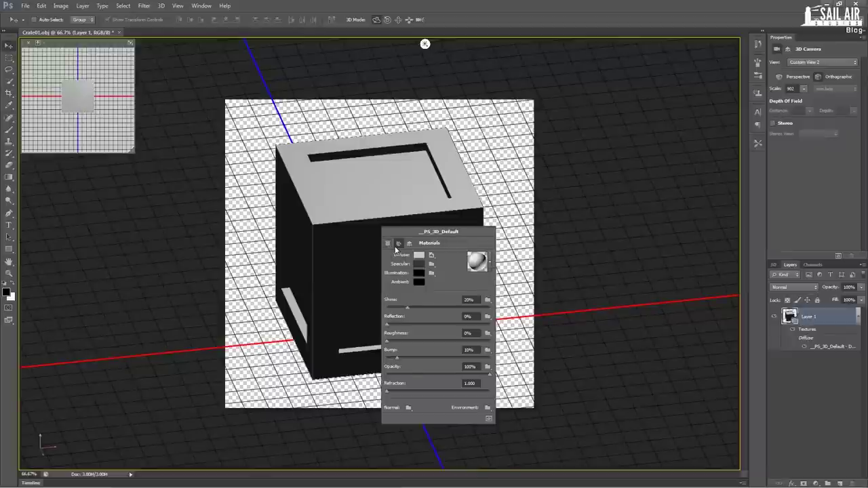
click(409, 244)
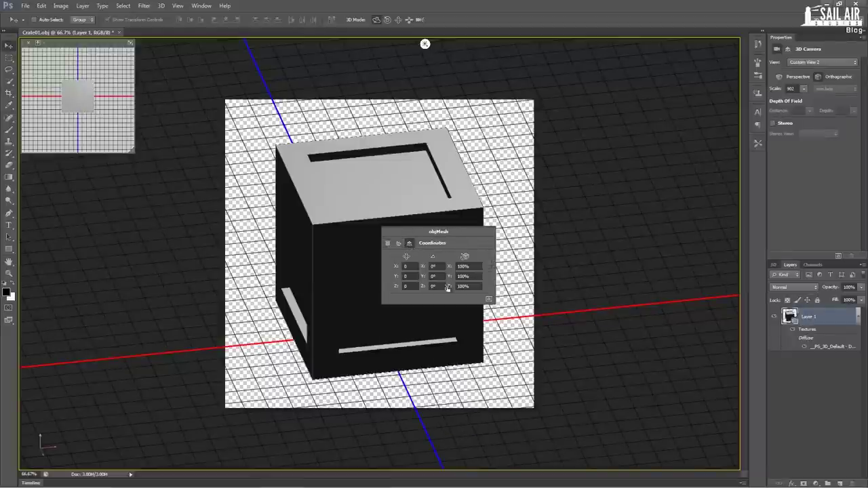
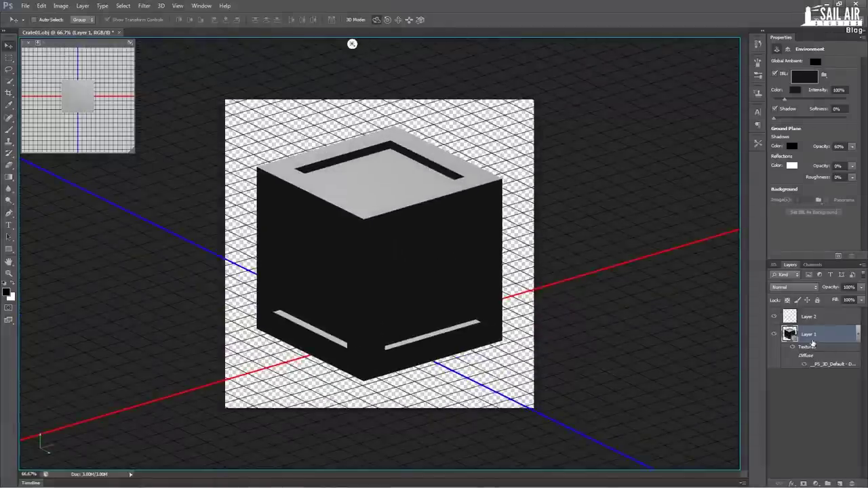
Orbit the crate slightly, reselect its 3D layer below Layer 2, and review the layer's scene and environment settings
drag(351, 254, 327, 255)
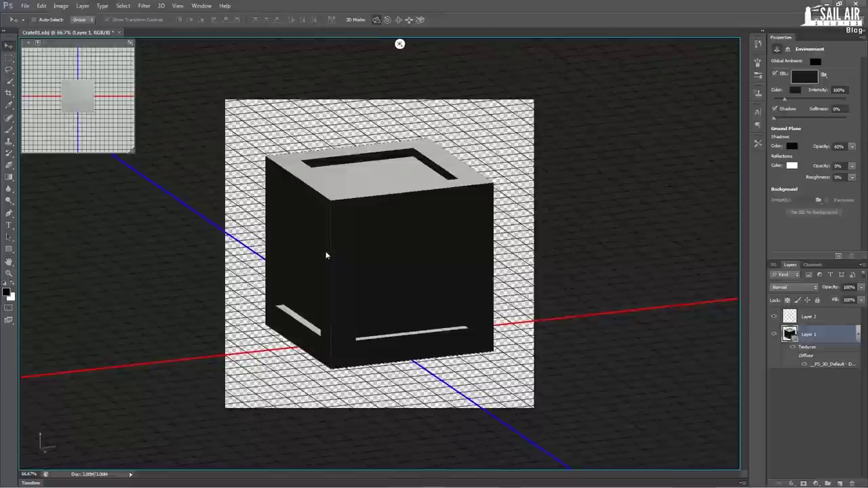
click(822, 318)
click(812, 335)
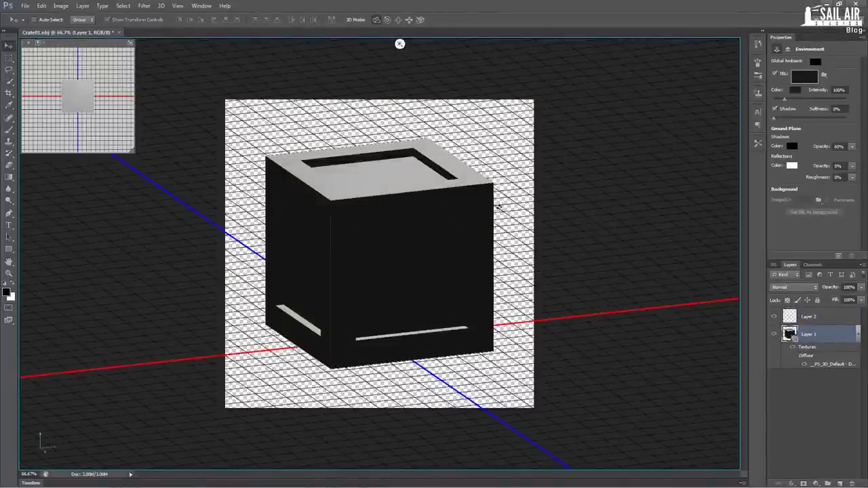
right_click(616, 207)
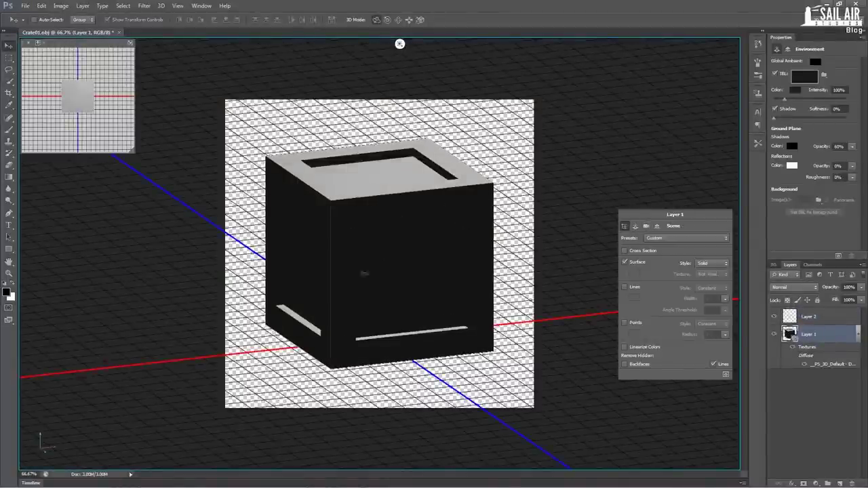
click(640, 228)
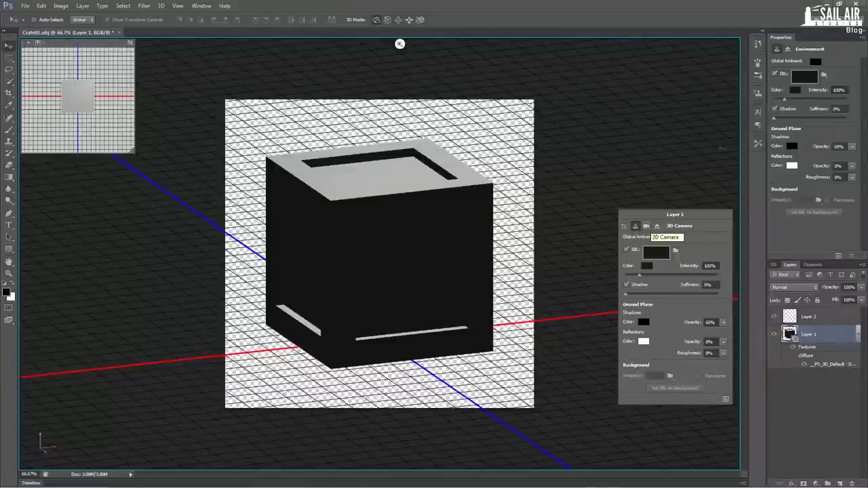
Select the crate mesh and open its __PS_3D_Default material settings
click(380, 221)
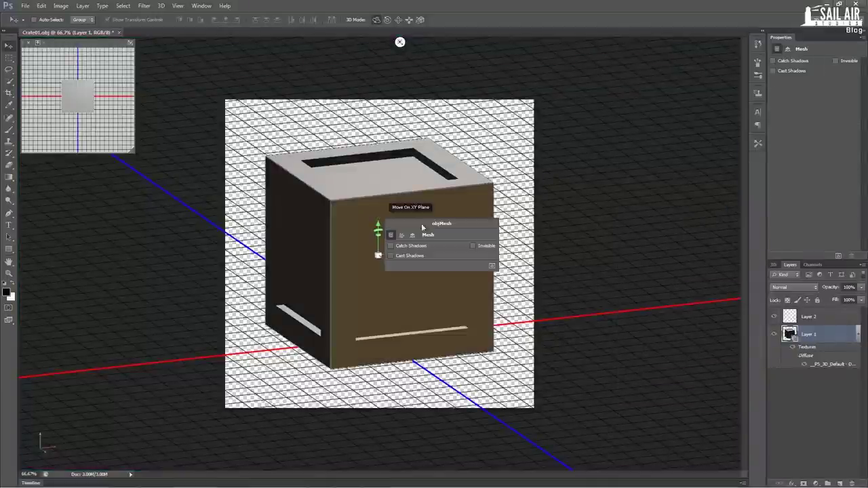
click(413, 235)
click(403, 234)
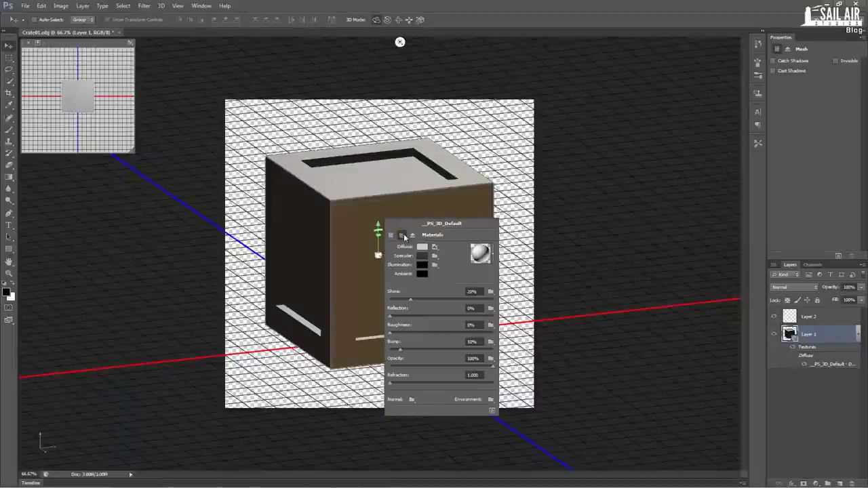
Close the material settings and review the scene settings and presets of the crate's 3D layer
click(574, 197)
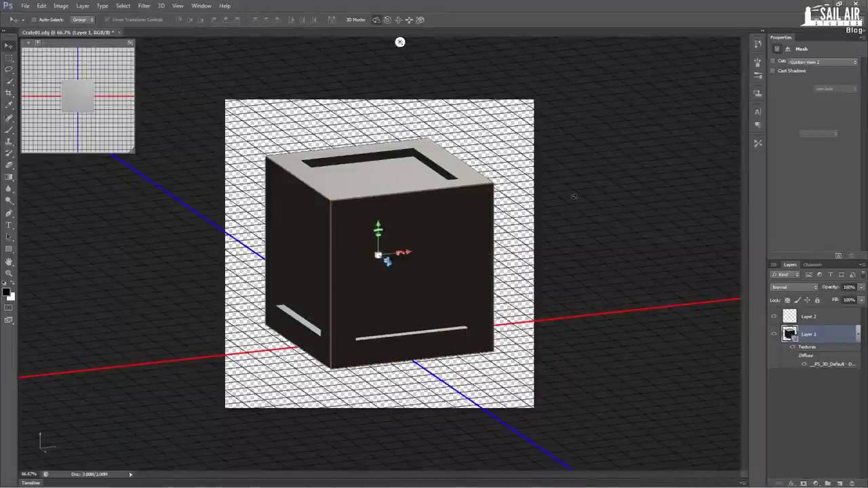
click(574, 197)
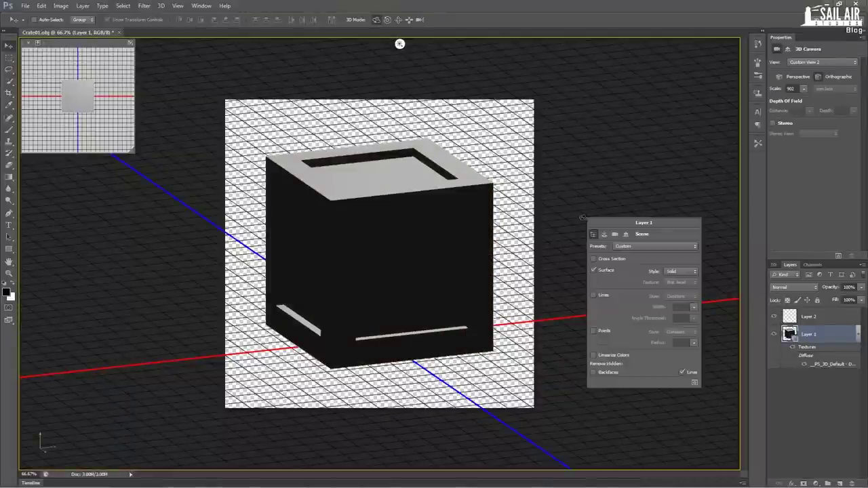
click(624, 246)
click(627, 247)
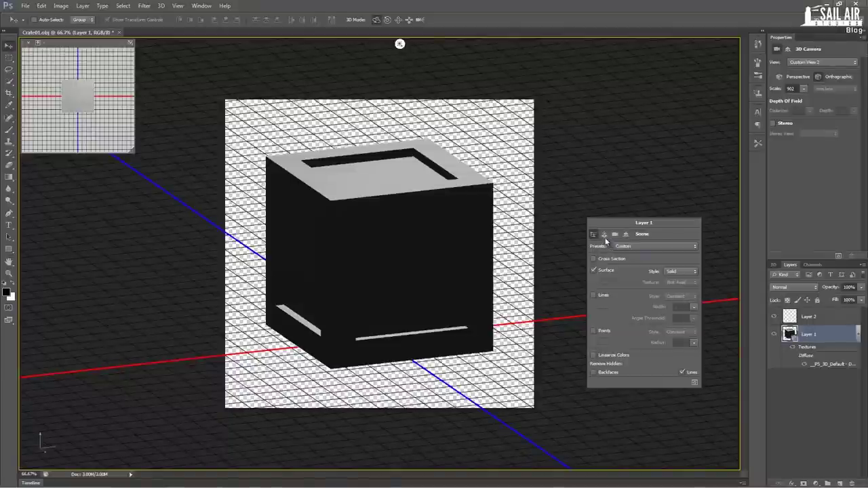
click(604, 235)
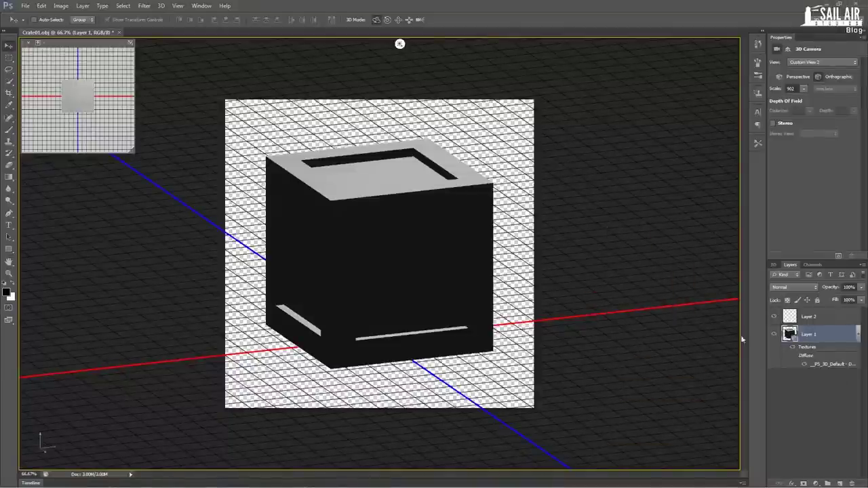
right_click(587, 246)
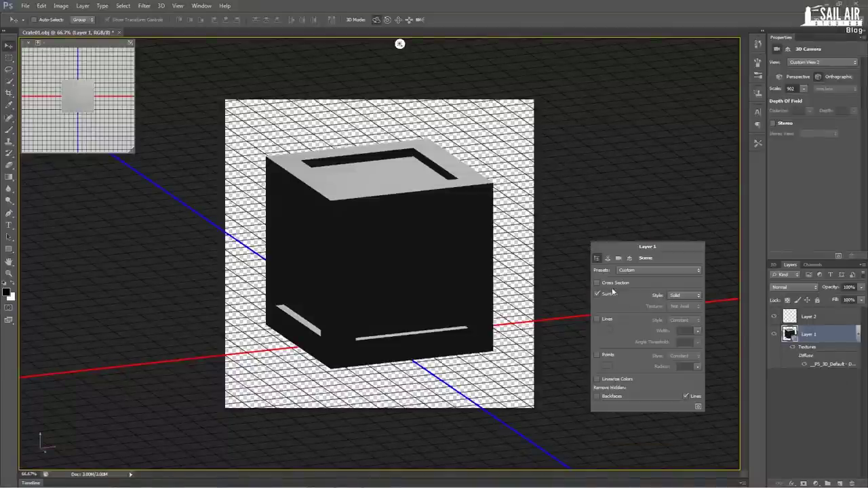
Try the Flat and Unlit Texture surface styles on the crate's 3D scene
click(683, 301)
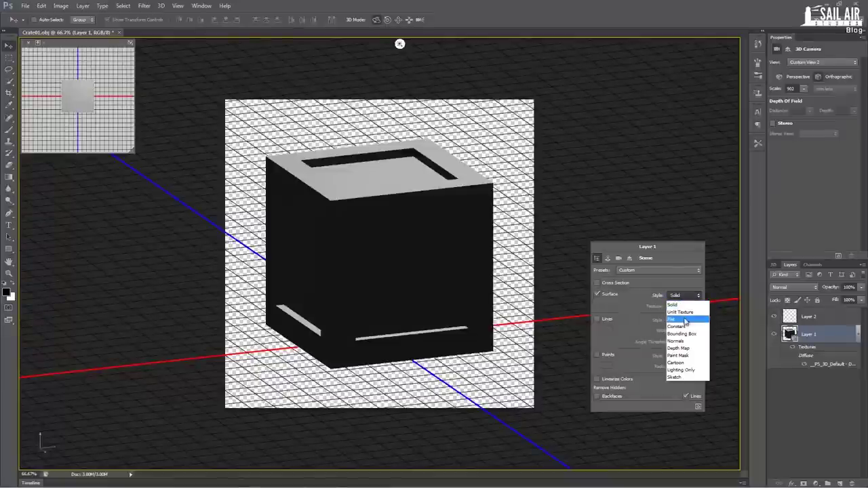
click(672, 316)
click(684, 301)
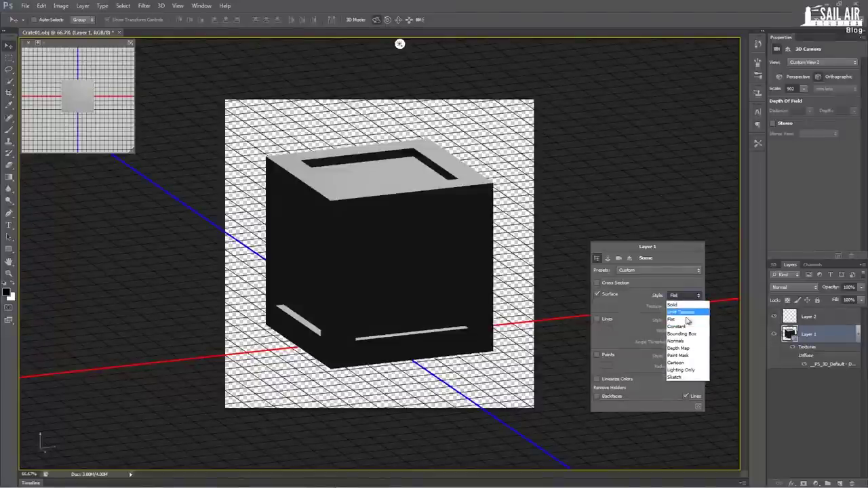
click(672, 311)
drag(483, 290, 544, 299)
Try the Constant surface style on the crate's 3D scene, and set the style to Flat
right_click(548, 263)
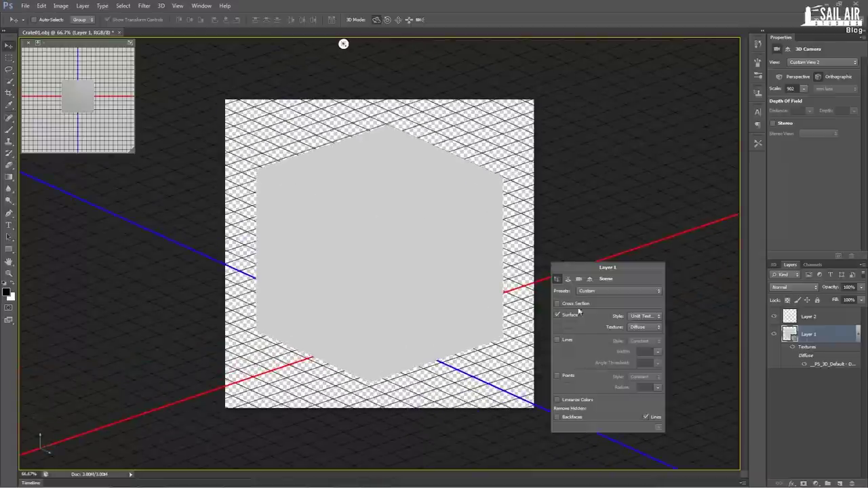
click(642, 317)
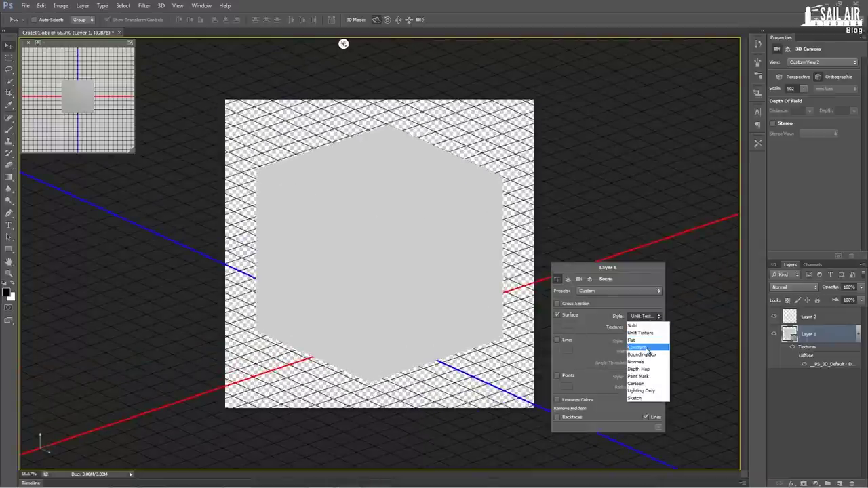
click(639, 347)
click(643, 316)
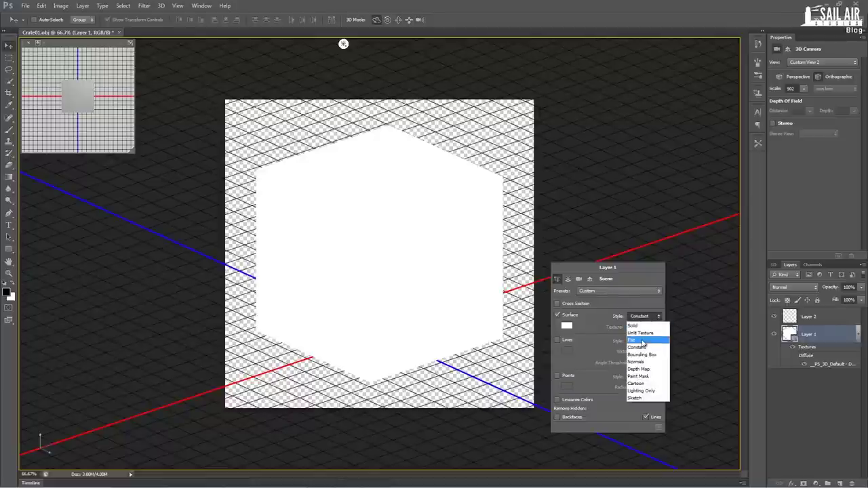
click(641, 341)
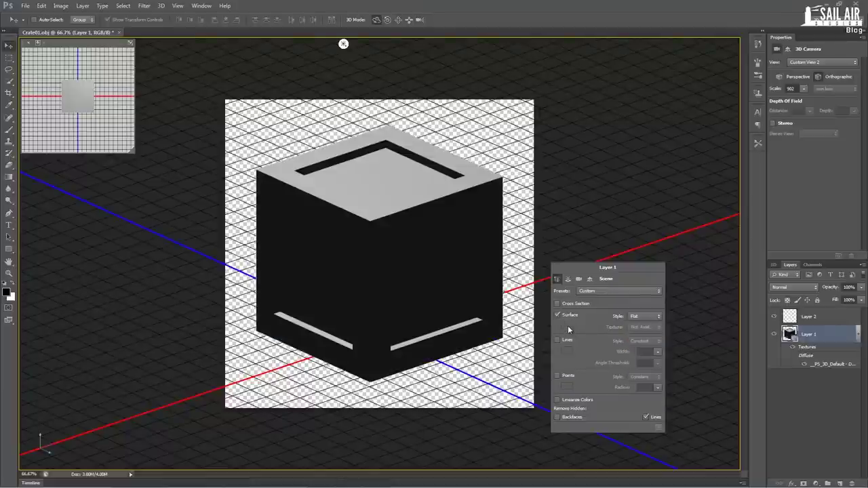
Turn off Shadow for the infinite light and rotate the light slightly
mouse_move(493, 282)
mouse_down()
mouse_move(426, 251)
mouse_move(450, 282)
mouse_move(421, 264)
mouse_up()
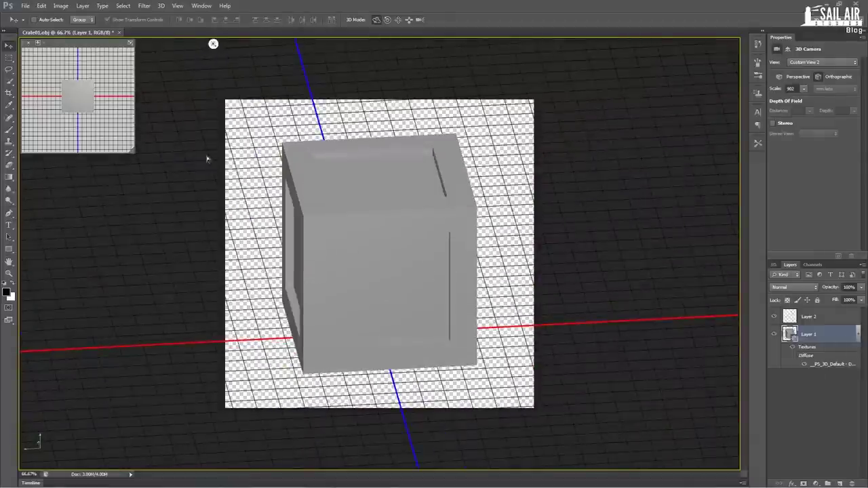
click(213, 42)
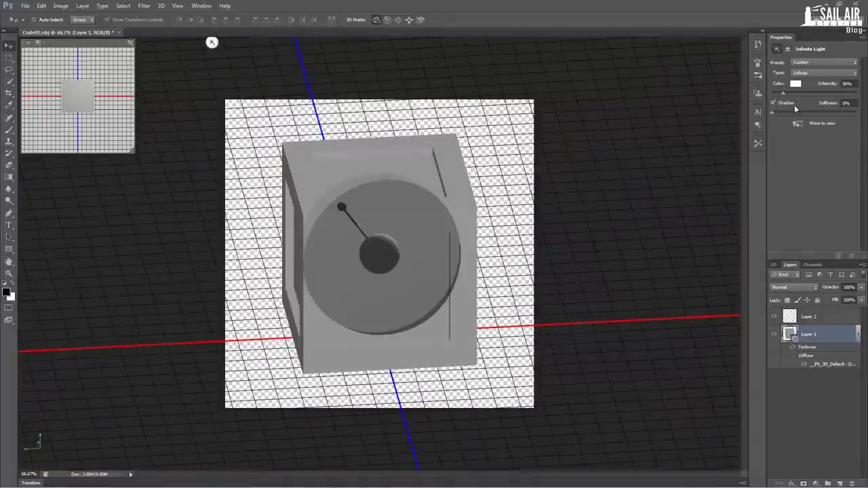
click(774, 103)
mouse_move(479, 279)
mouse_down()
mouse_move(467, 304)
mouse_move(482, 361)
mouse_move(473, 311)
mouse_up()
Turn on Cast Shadows and Catch Shadows for the crate mesh
click(473, 330)
right_click(472, 330)
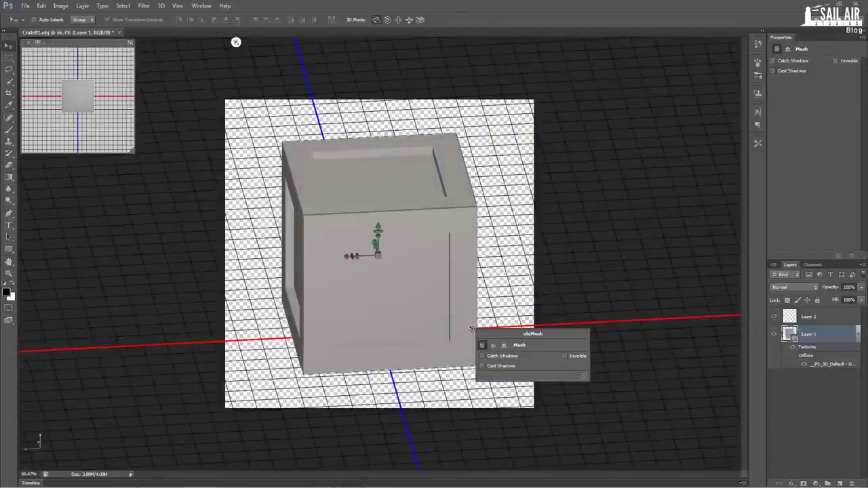
click(482, 367)
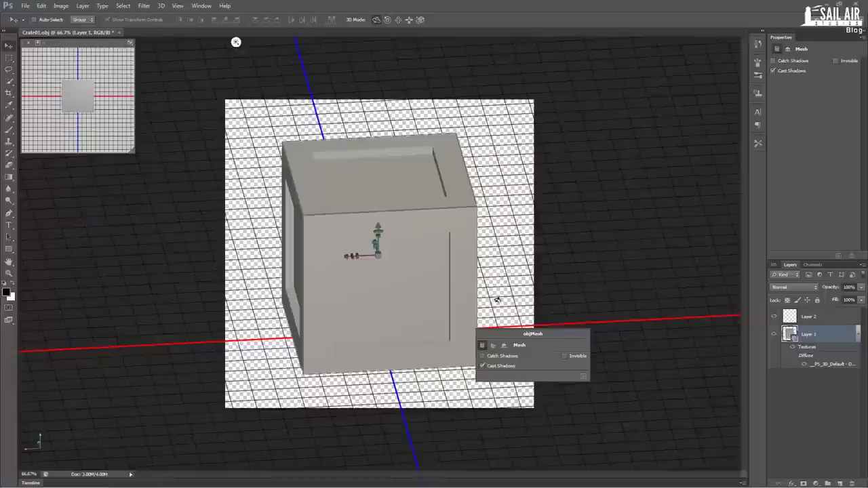
click(482, 367)
drag(476, 266, 461, 270)
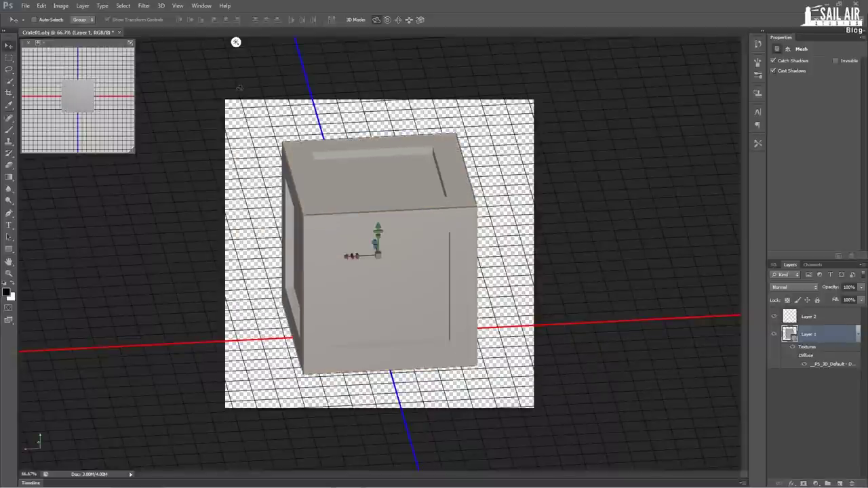
click(554, 261)
drag(236, 44, 593, 43)
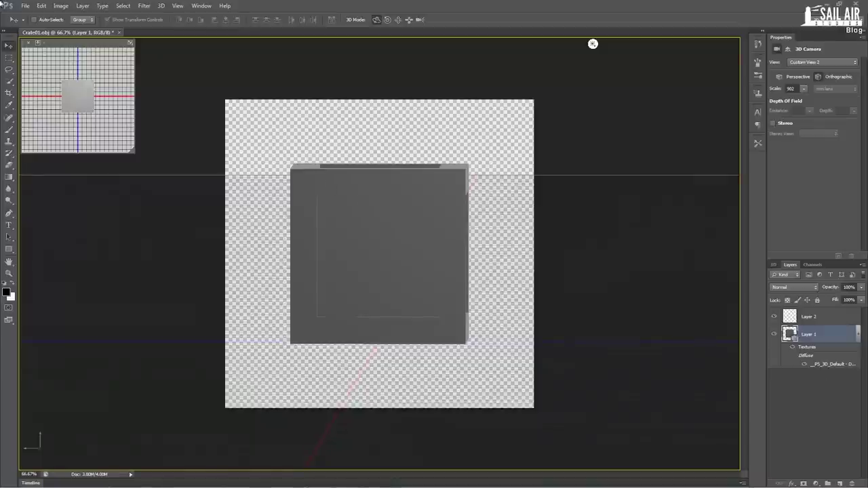
Open the wood texture WoodRough0106_2_S from the Downloads folder
click(29, 7)
click(31, 22)
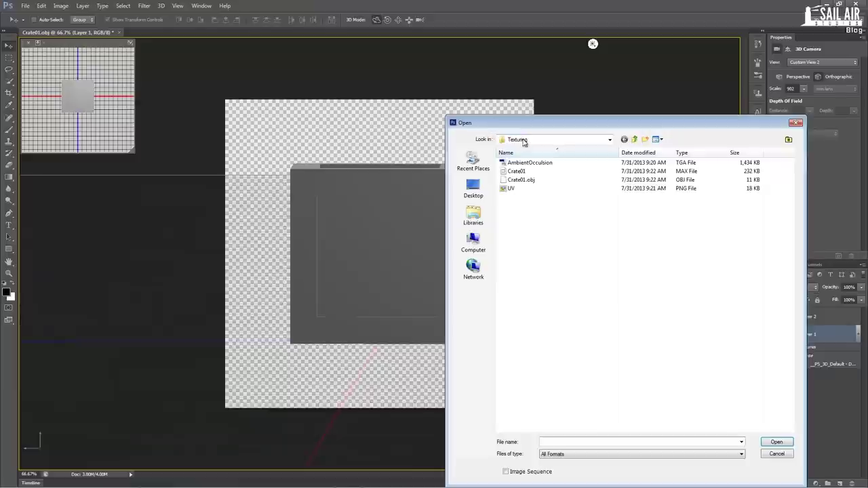
click(522, 140)
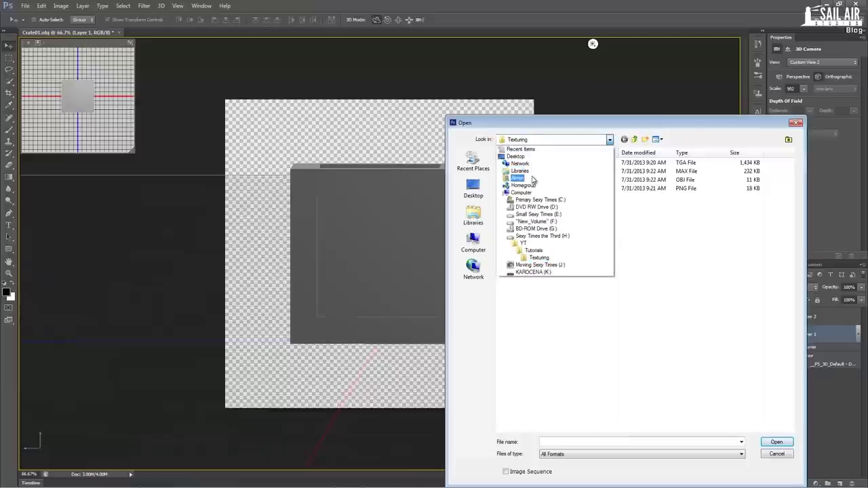
click(517, 178)
double_click(690, 166)
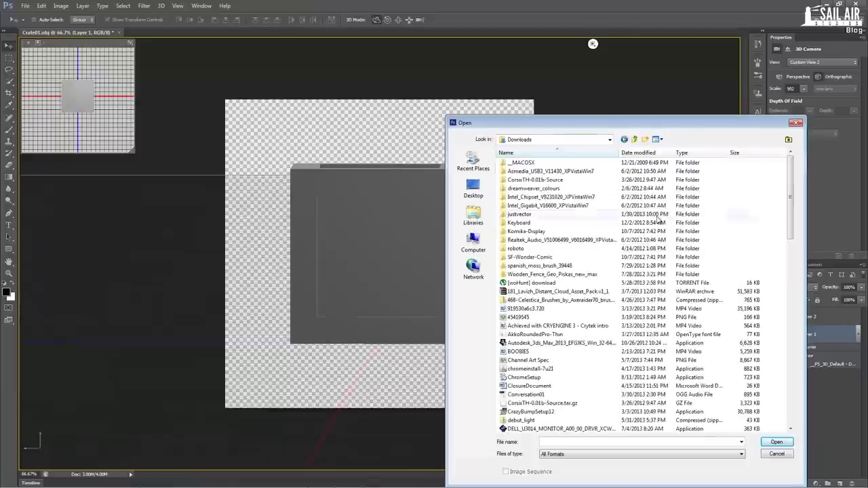
scroll(555, 371, down, 15)
scroll(554, 370, down, 1)
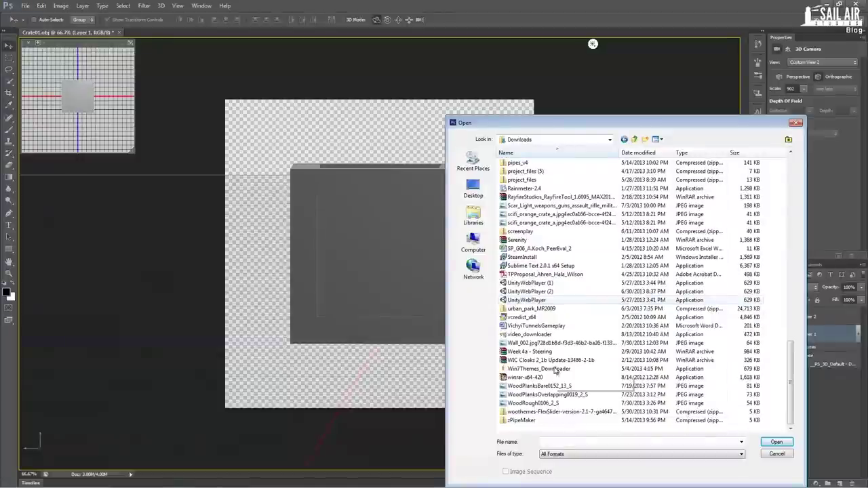
double_click(551, 405)
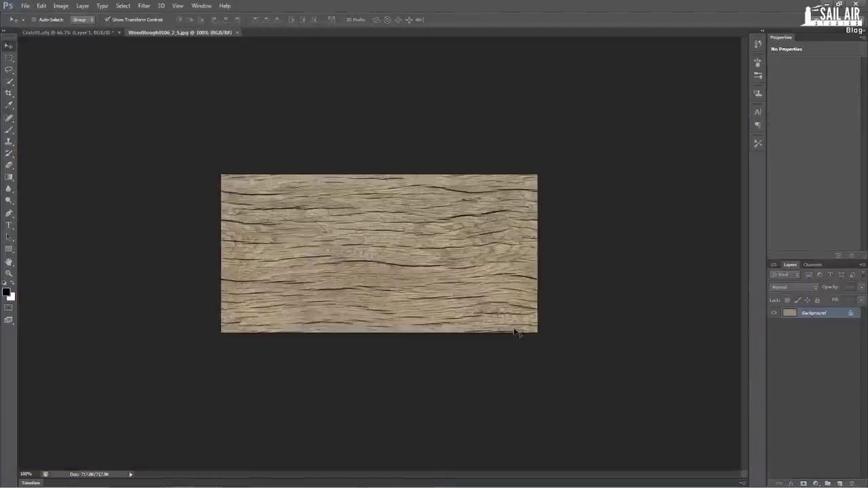
Return to the Crate01.obj document and set its 3D camera to the Top view
click(61, 33)
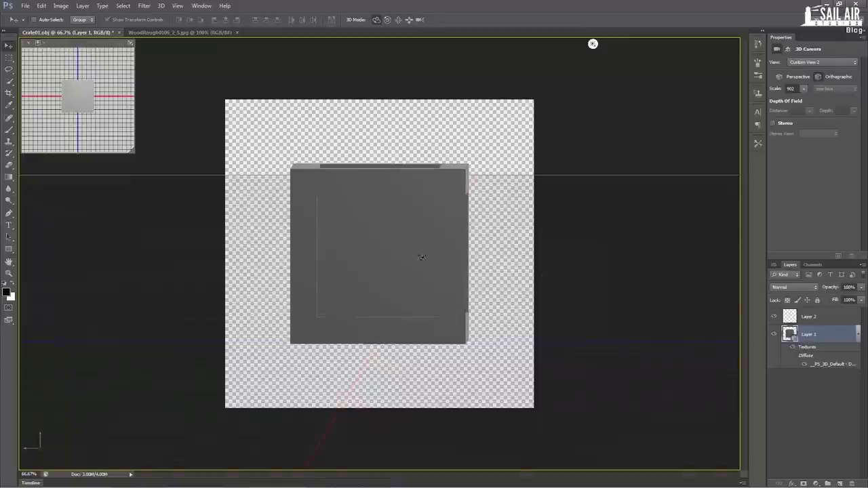
click(835, 63)
click(807, 99)
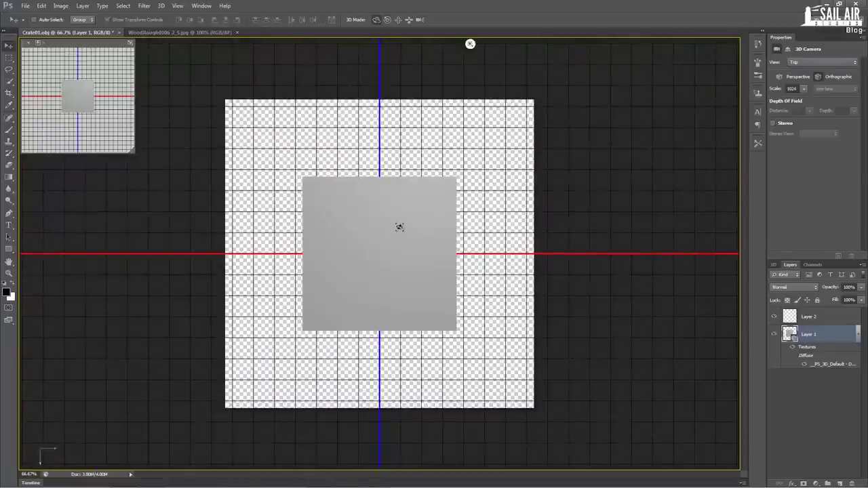
Swing the direction handle of Infinite Light 1 around to the crate's lower-left side and deselect the light
click(470, 43)
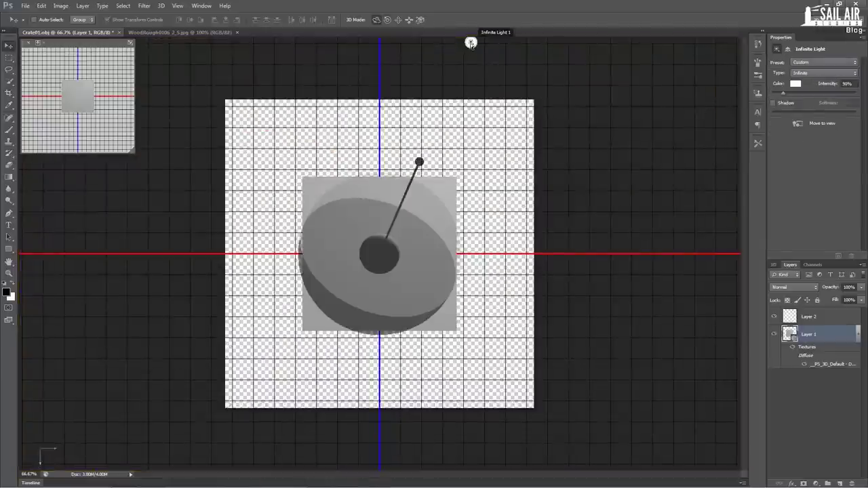
mouse_move(420, 163)
mouse_down()
mouse_move(384, 256)
mouse_move(291, 303)
mouse_move(284, 296)
mouse_up()
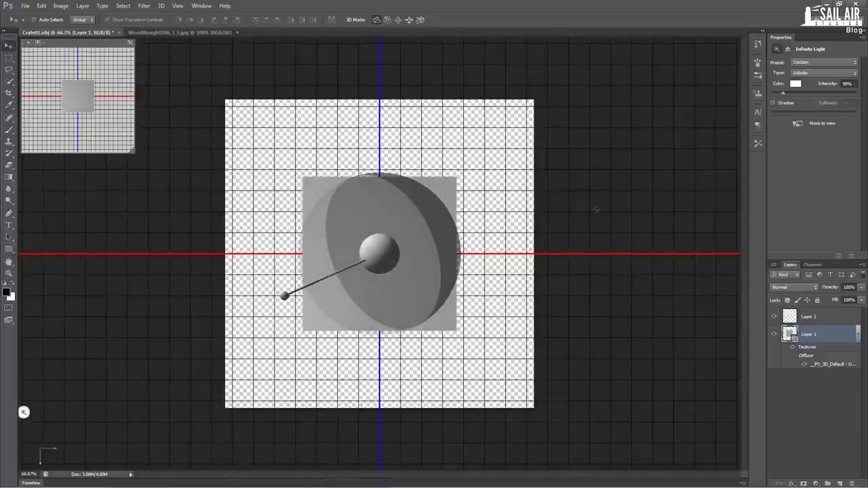
click(601, 206)
Paste the wood texture with its upper-left corner aligned to the crate's, and merge Layer 2 down into it
key(ctrl+v)
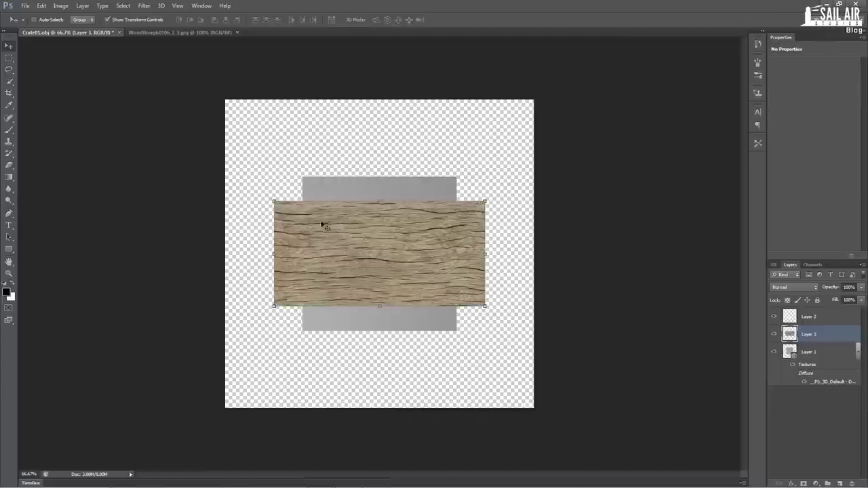
drag(323, 224, 352, 200)
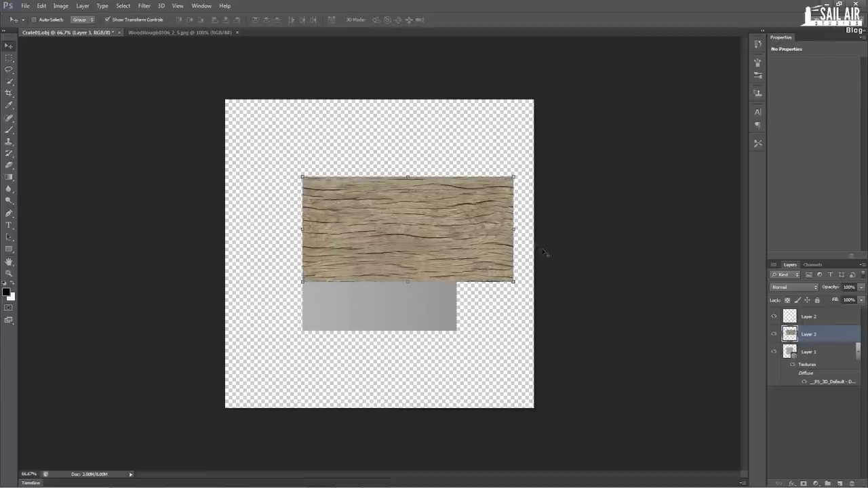
click(821, 316)
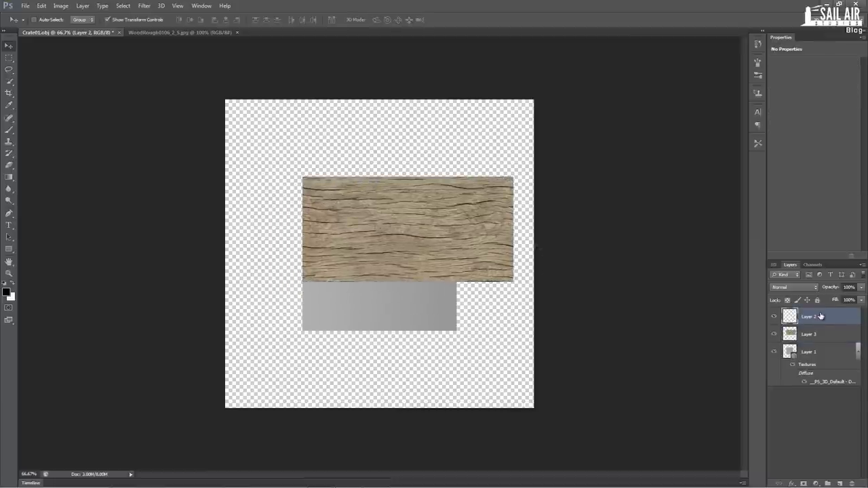
key(ctrl+e)
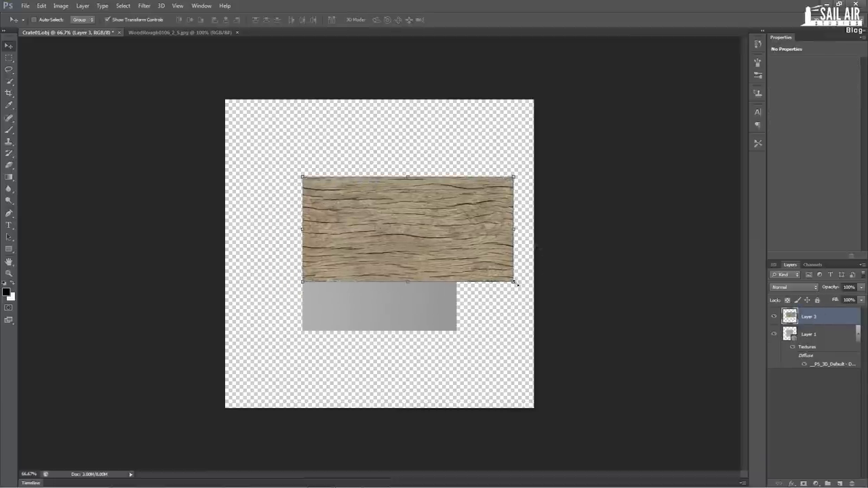
Scale the wood texture to the crate's width, at 73.14% wide and 80% high, and apply the transformation
drag(515, 278, 459, 261)
click(17, 47)
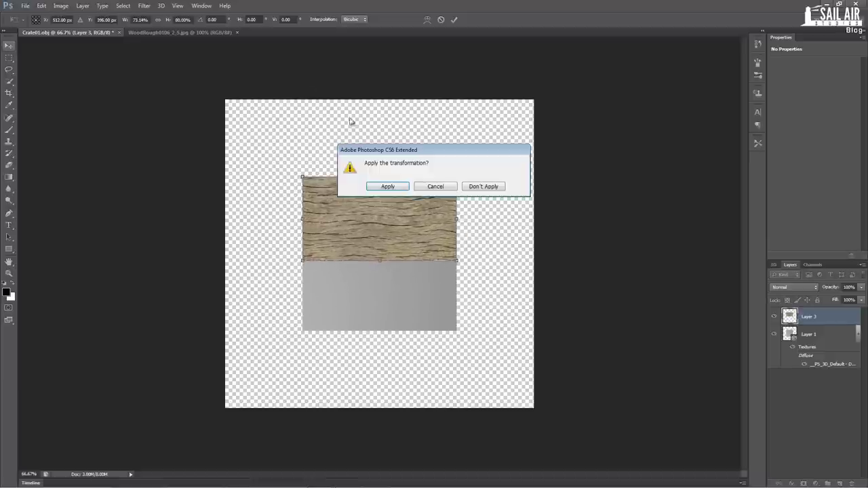
click(387, 187)
Duplicate the wood layer downward and scale the copy's height to 82.86% to cover the rest of the crate's top face
drag(389, 193, 389, 277)
key(ctrl+t)
mouse_move(382, 345)
mouse_down()
mouse_move(381, 322)
mouse_move(381, 330)
mouse_up()
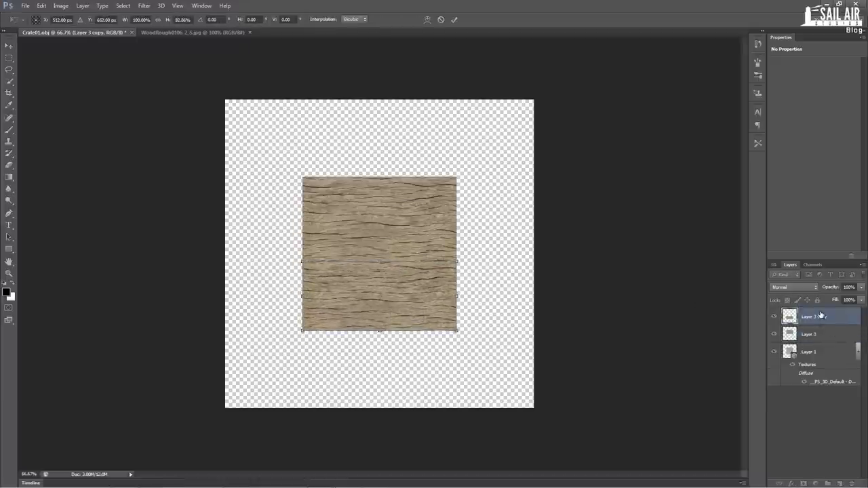
click(9, 62)
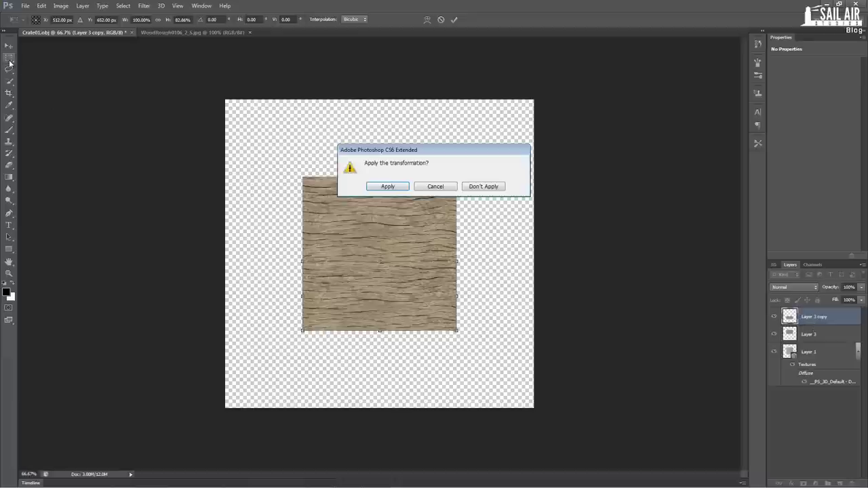
click(373, 186)
Merge the two wood layers above the crate's 3D layer into one
shift+click(814, 332)
right_click(816, 322)
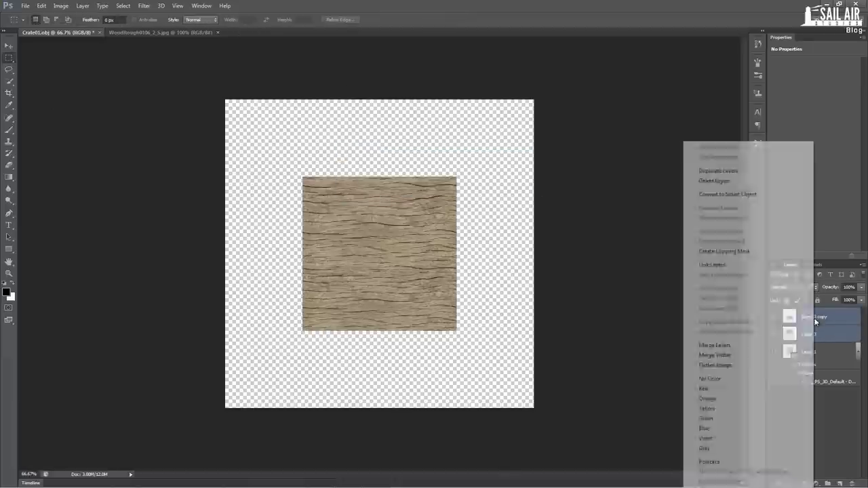
click(714, 345)
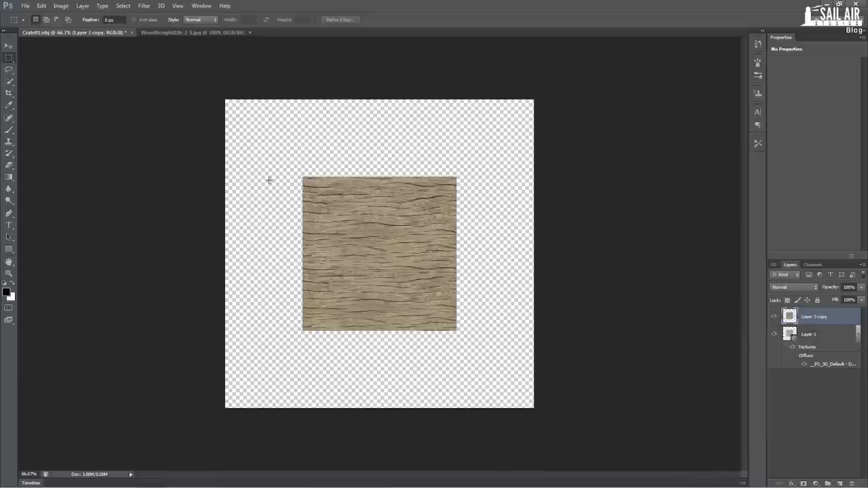
Orbit the 3D view on Layer 1 to see the crate's sides, and undo the camera rotation
click(8, 46)
click(822, 337)
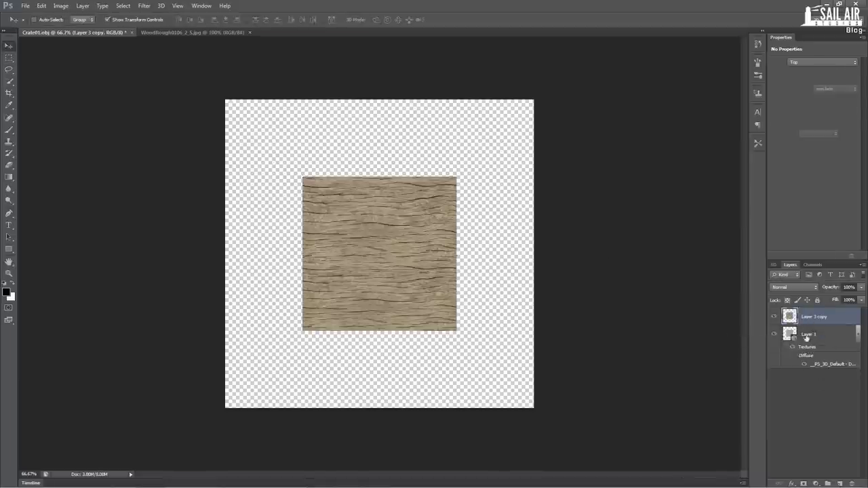
drag(432, 359, 508, 348)
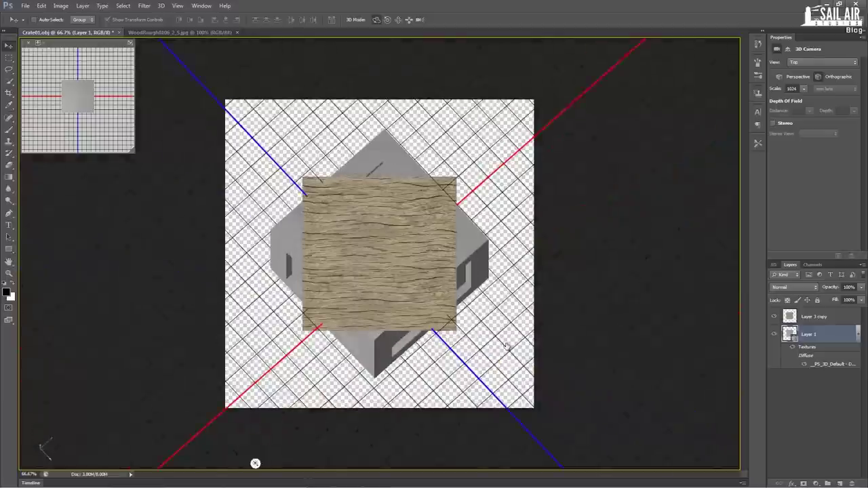
key(ctrl+z)
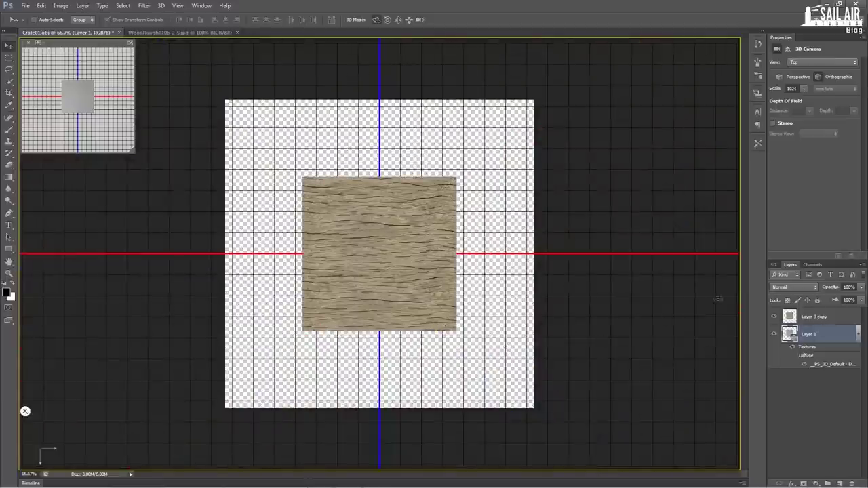
Merge the visible wood layer and the crate's 3D layer into one
click(826, 315)
right_click(826, 314)
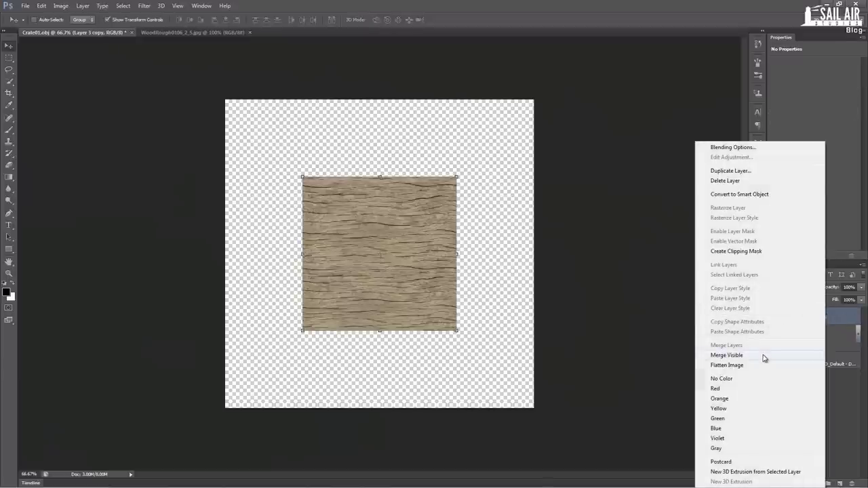
click(848, 336)
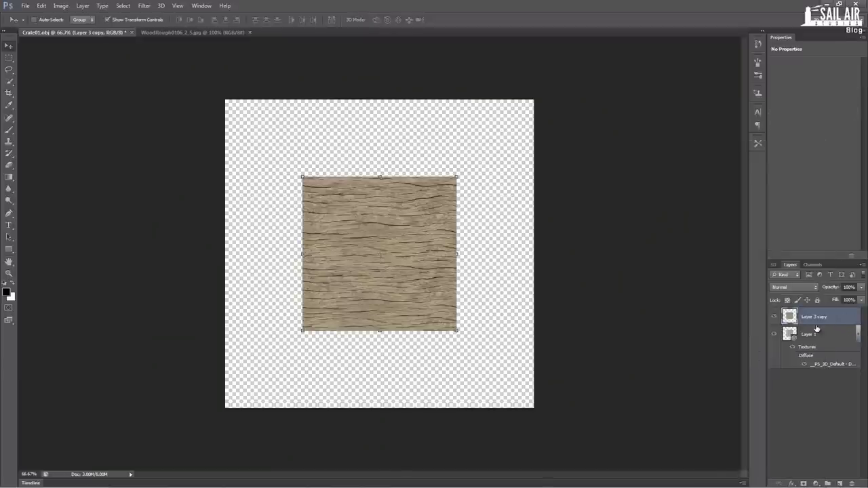
click(817, 331)
click(818, 322)
right_click(817, 320)
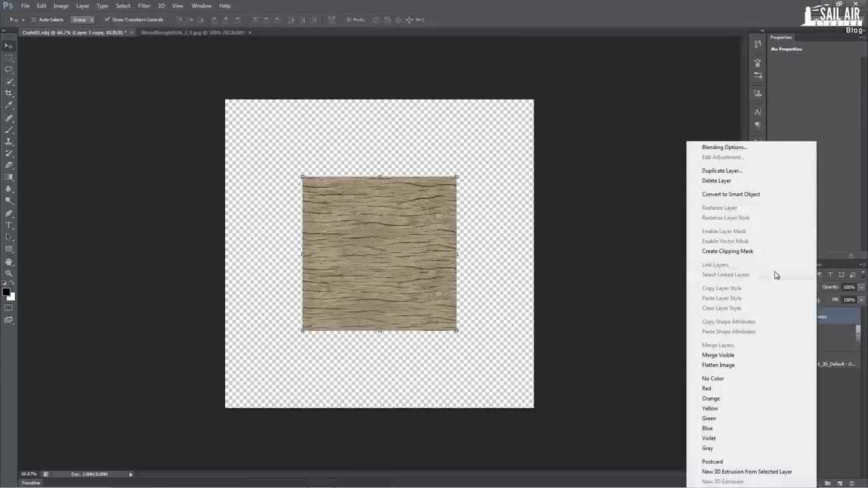
click(743, 354)
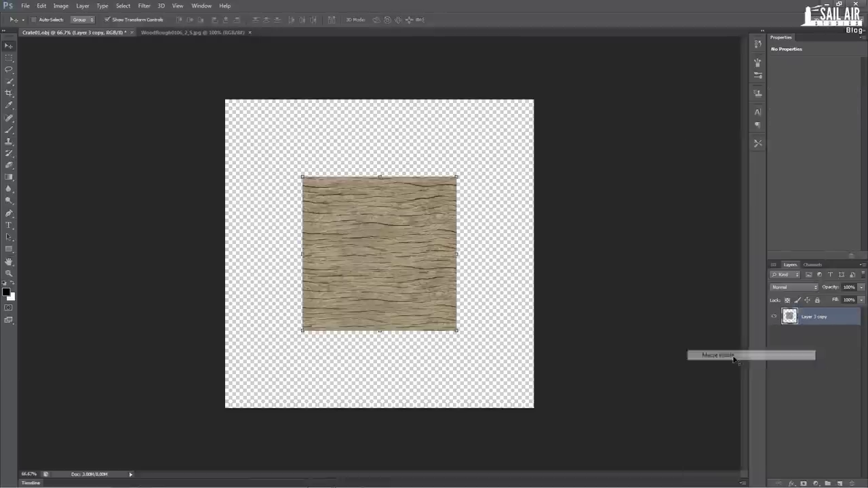
click(821, 331)
right_click(821, 331)
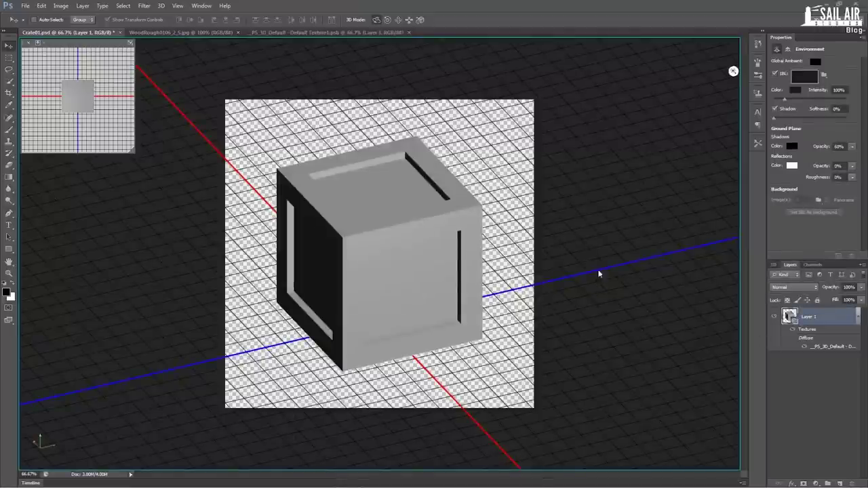
Examine the crate's mesh, material and coordinate properties in the 3D view
right_click(421, 236)
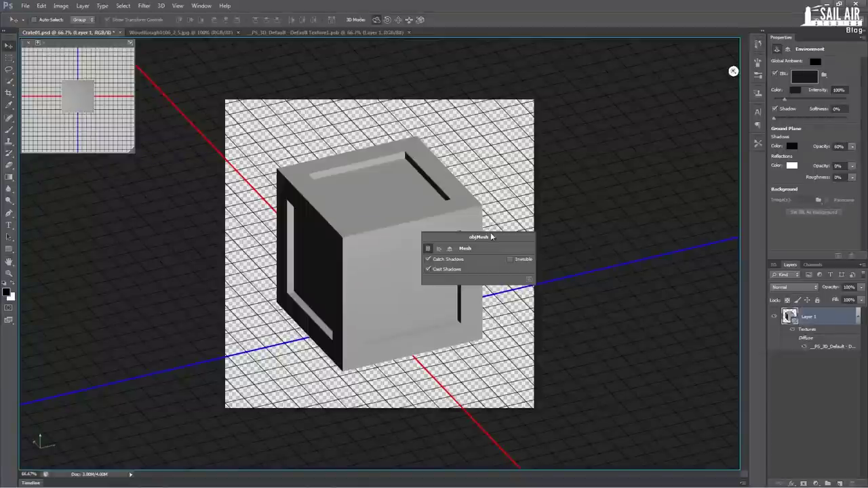
click(439, 249)
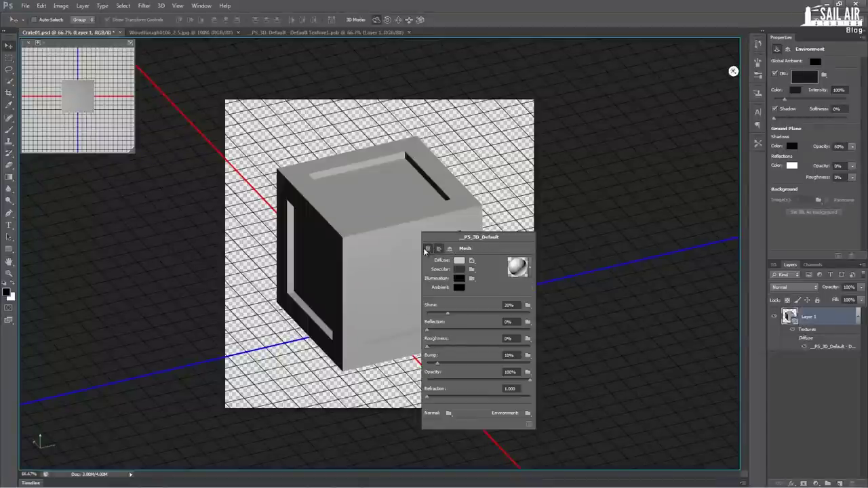
click(427, 249)
click(449, 249)
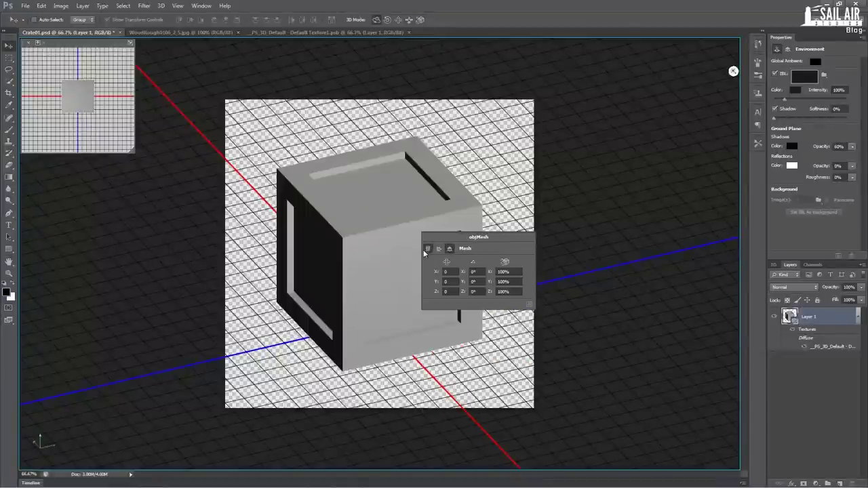
Set the surface render style of Layer 1's 3D scene to Solid
right_click(608, 216)
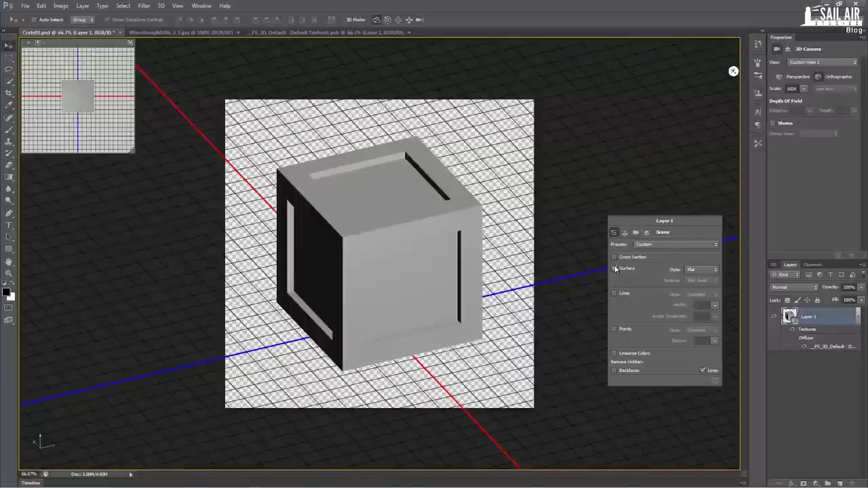
click(706, 271)
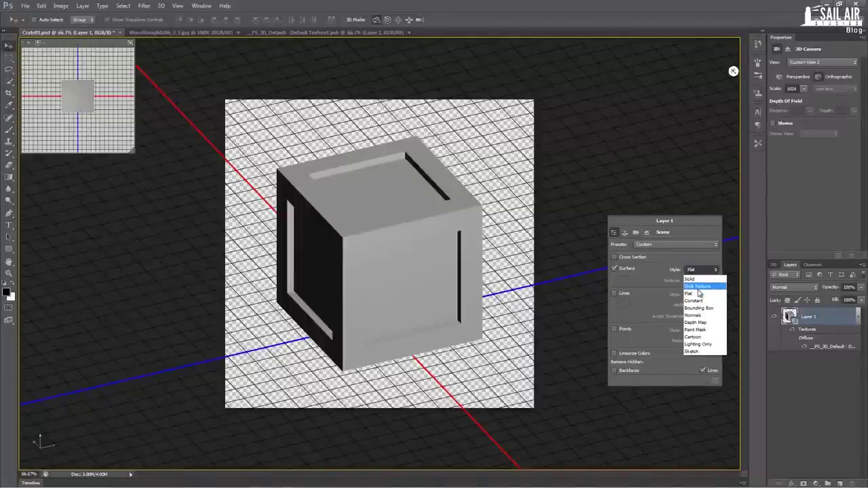
click(698, 279)
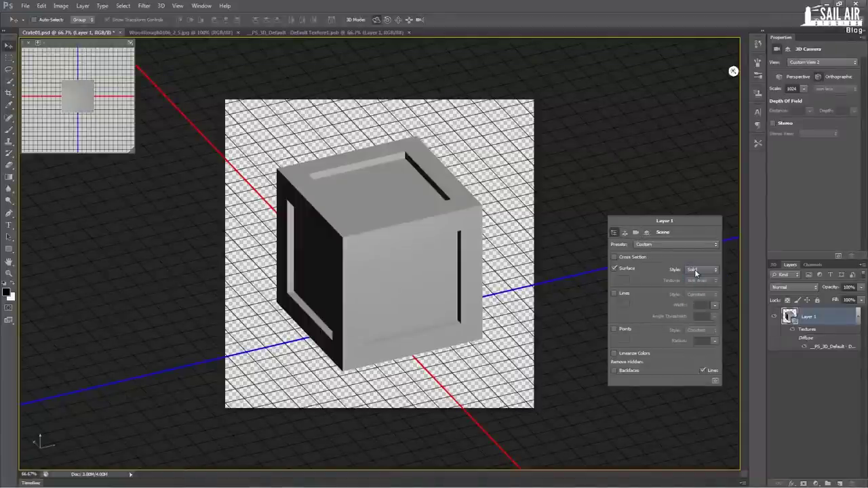
click(696, 272)
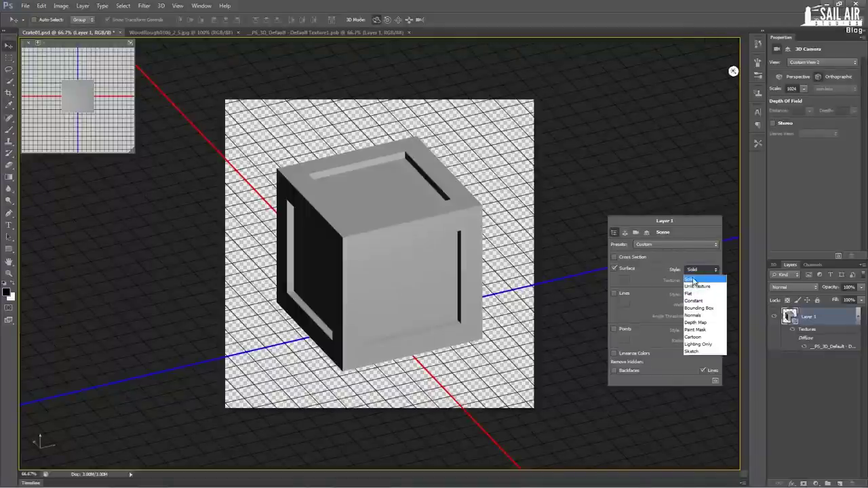
click(692, 280)
drag(527, 239, 474, 270)
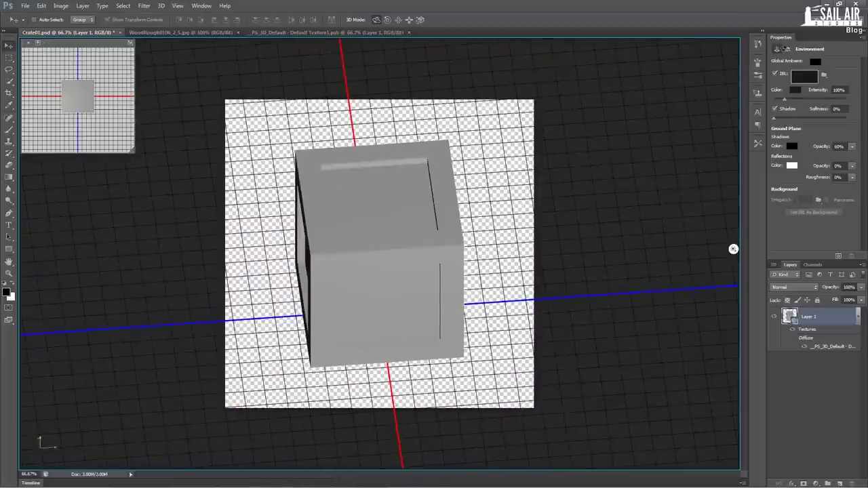
right_click(355, 273)
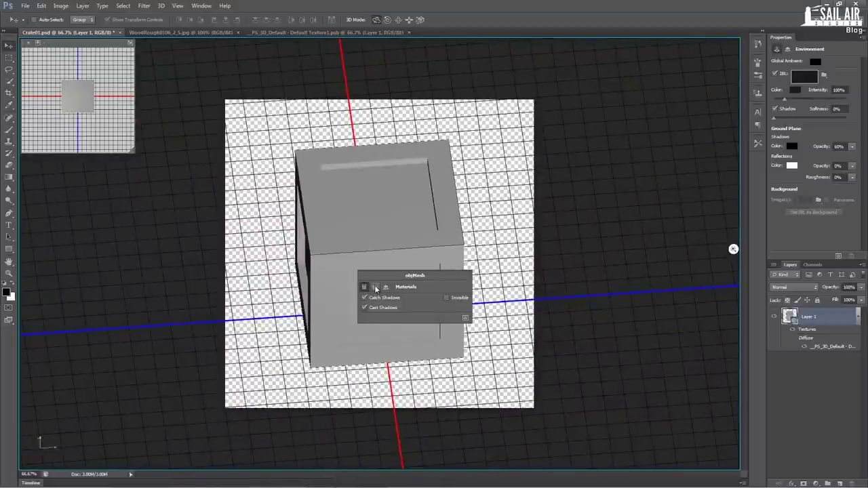
click(644, 169)
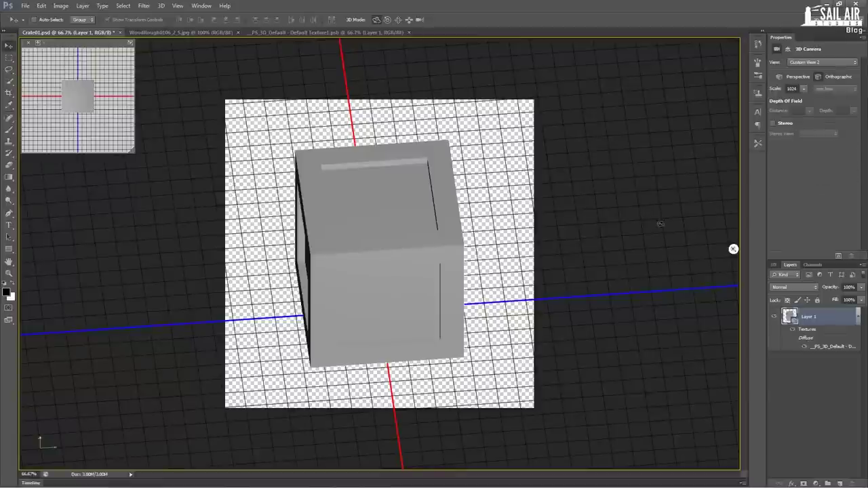
right_click(663, 224)
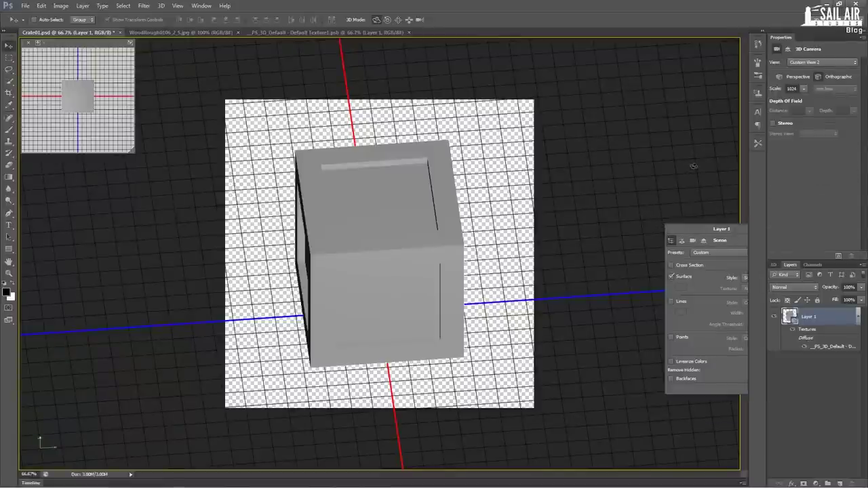
click(733, 249)
Set the 3D camera of the crate scene to the Top view
right_click(644, 189)
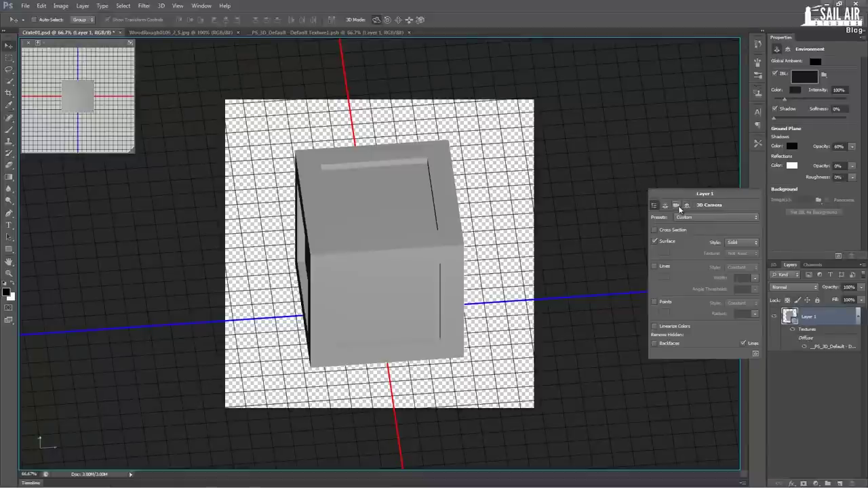
click(677, 207)
click(684, 220)
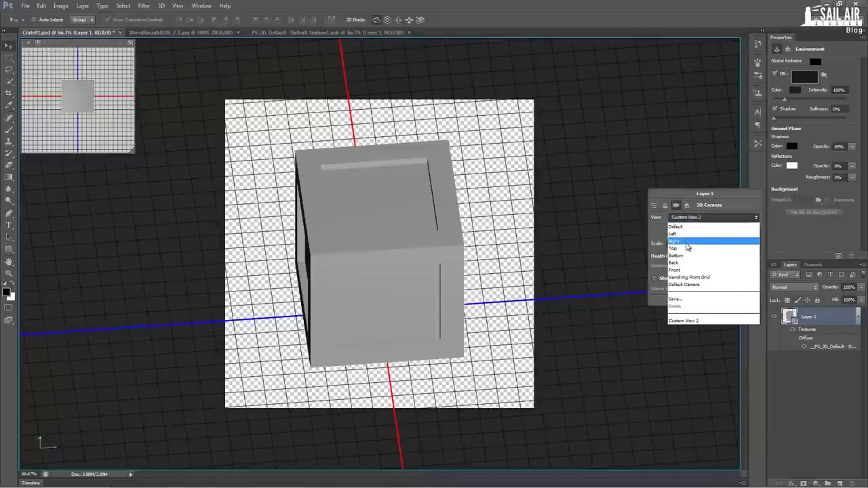
click(681, 251)
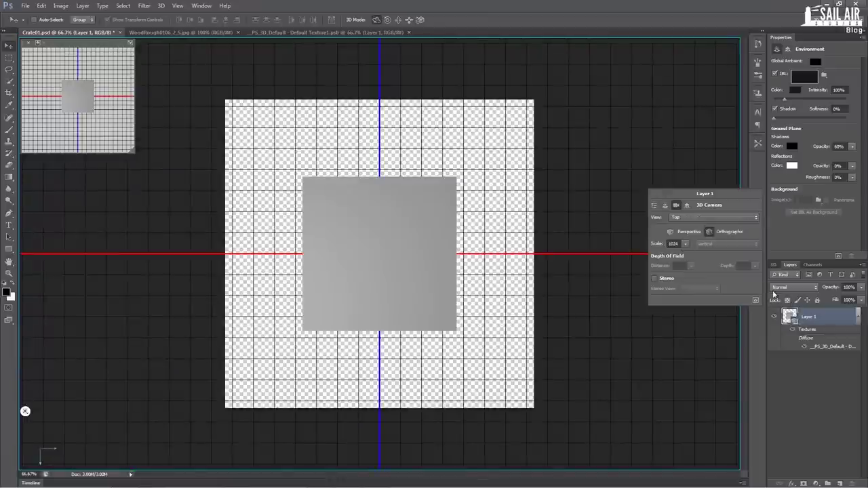
Review the wood image, and examine the crate's mesh, material, coordinate and scene properties
click(190, 32)
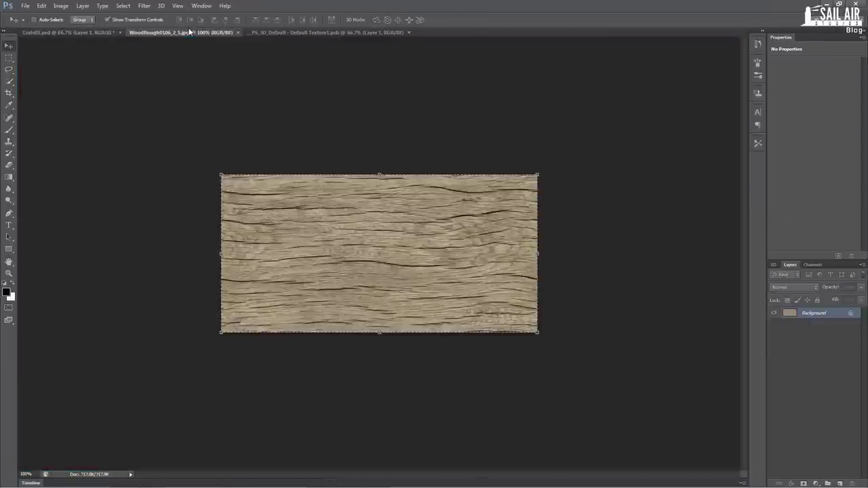
click(62, 33)
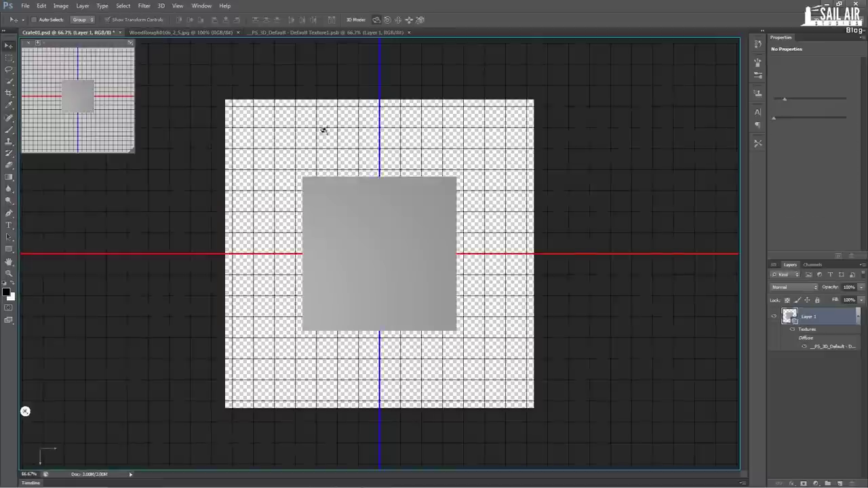
click(366, 224)
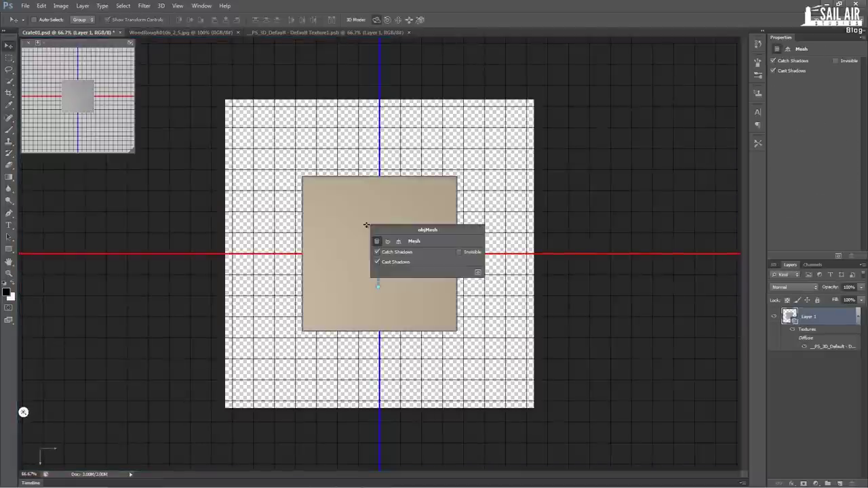
click(398, 242)
click(388, 241)
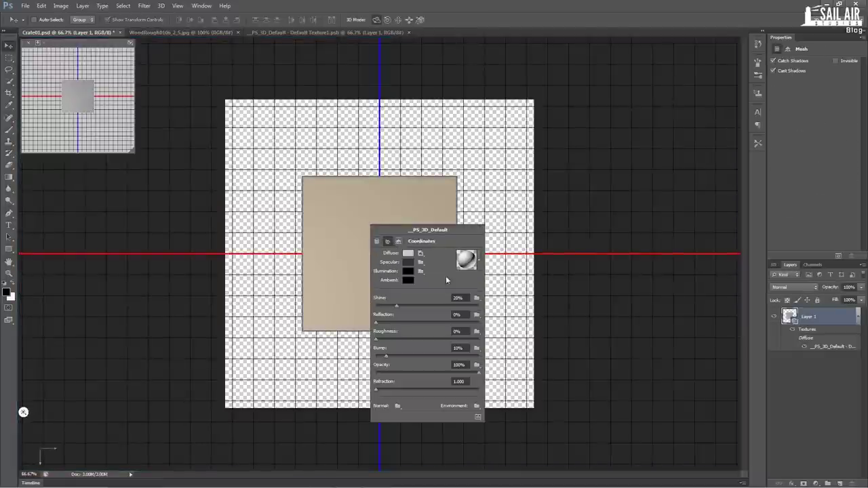
click(398, 242)
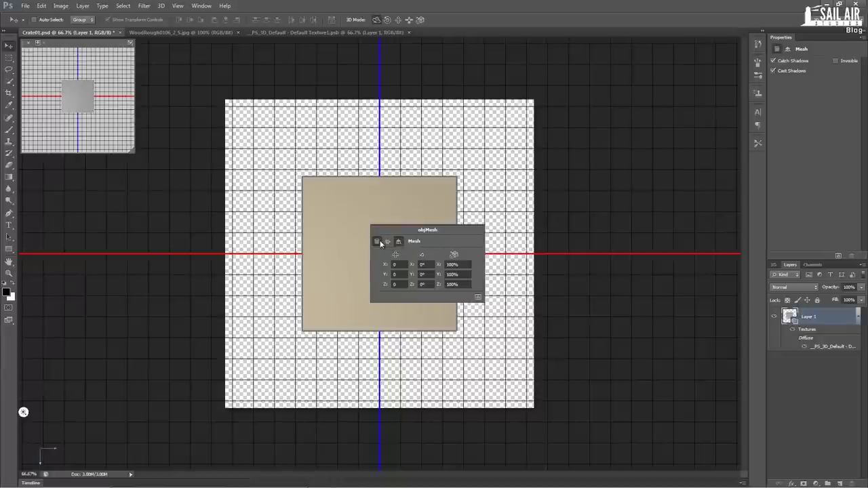
click(378, 240)
click(539, 238)
right_click(539, 238)
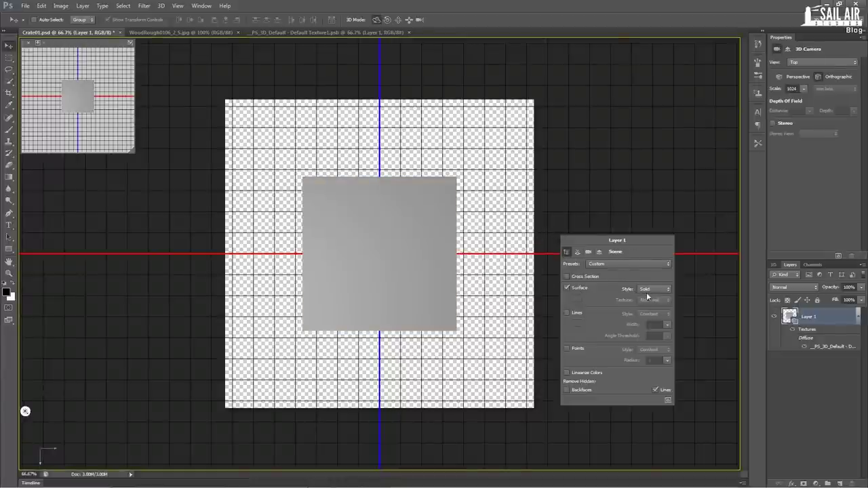
Paste the wood texture on a new layer at the crate's upper-left corner and scale it to the crate's width, with height at 73.14%
click(840, 482)
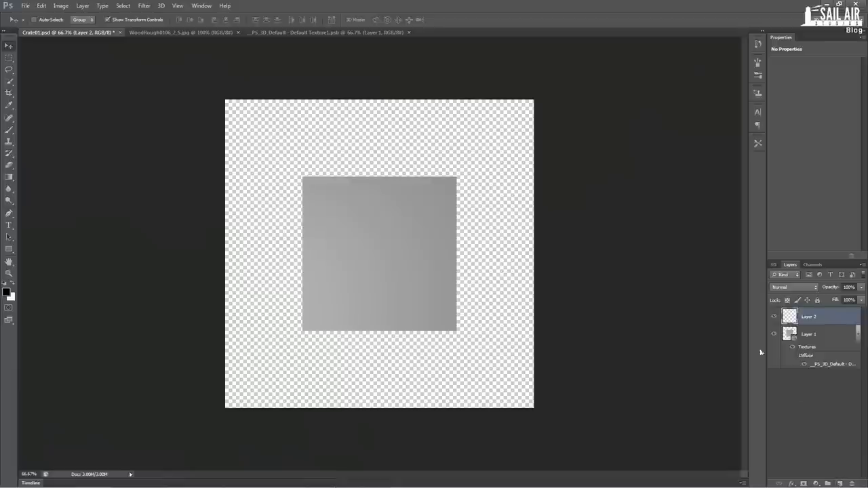
key(ctrl+v)
drag(374, 242, 402, 215)
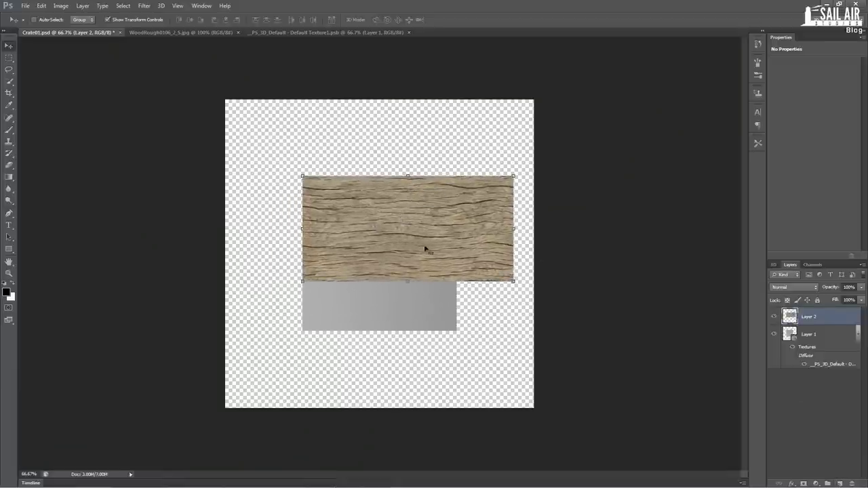
drag(515, 280, 456, 255)
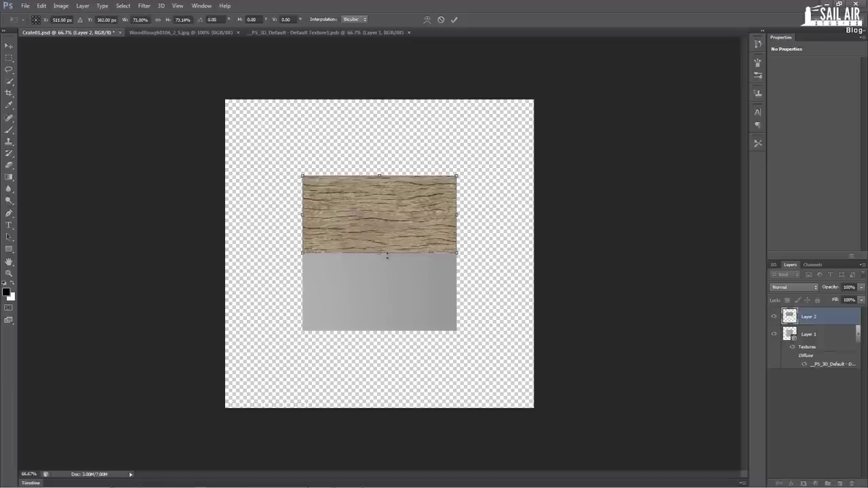
Stretch the wood layer's height to about 75.71%, apply the transform, and place a duplicate over the lower half of the crate's top
drag(384, 253, 386, 257)
click(8, 45)
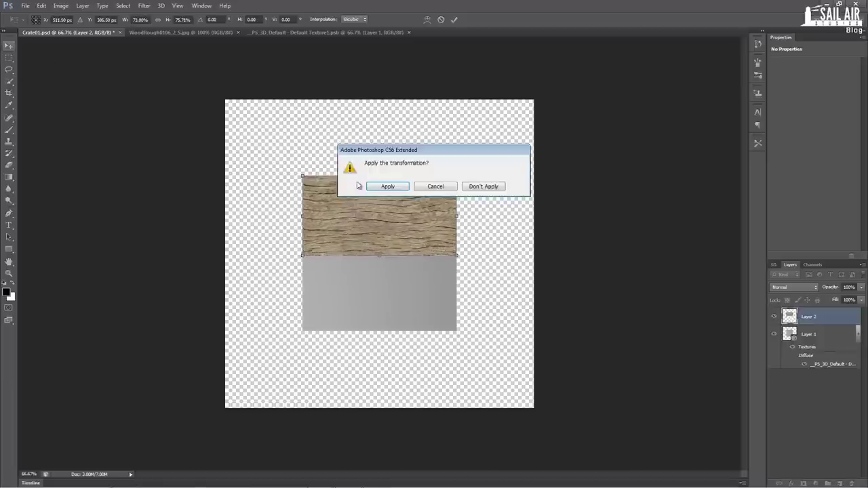
click(384, 187)
alt+drag(382, 193, 381, 278)
Merge the two wood layers into one and merge the result down onto the 3D crate layer
shift+click(810, 334)
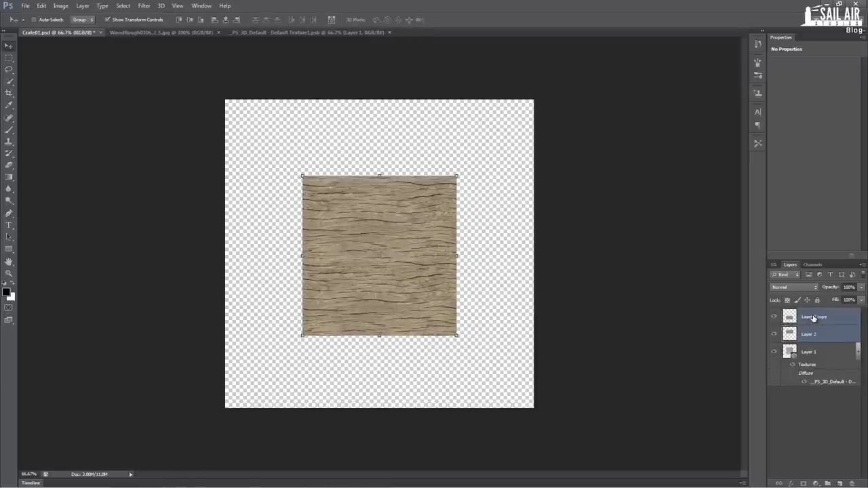
right_click(812, 332)
click(714, 346)
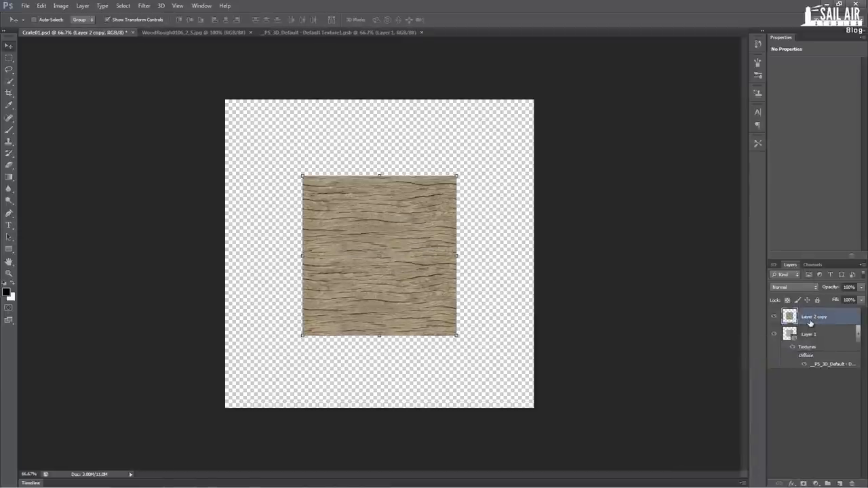
right_click(810, 318)
click(753, 347)
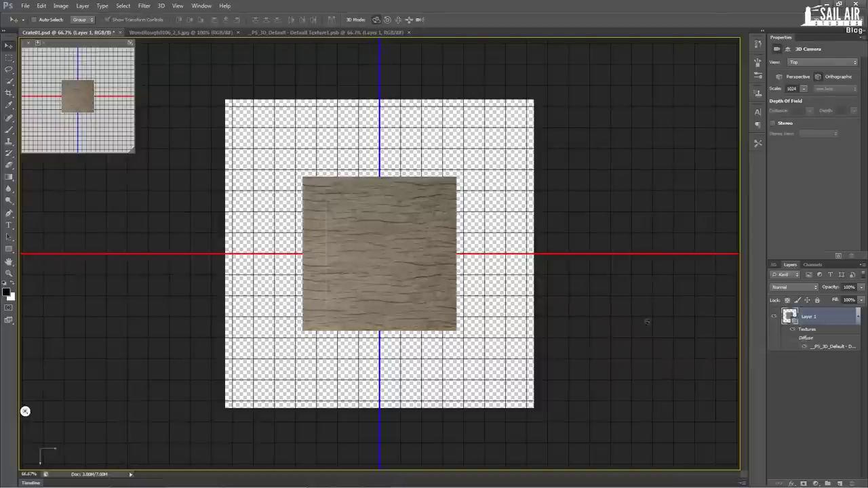
Examine the crate's textured top, its diffuse texture document and the source wood image, ending back in Crate01.psd
drag(441, 362, 446, 318)
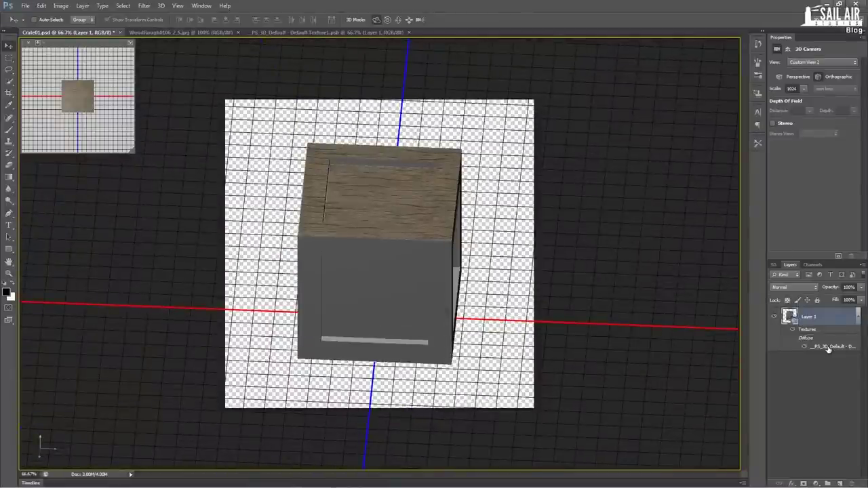
double_click(828, 349)
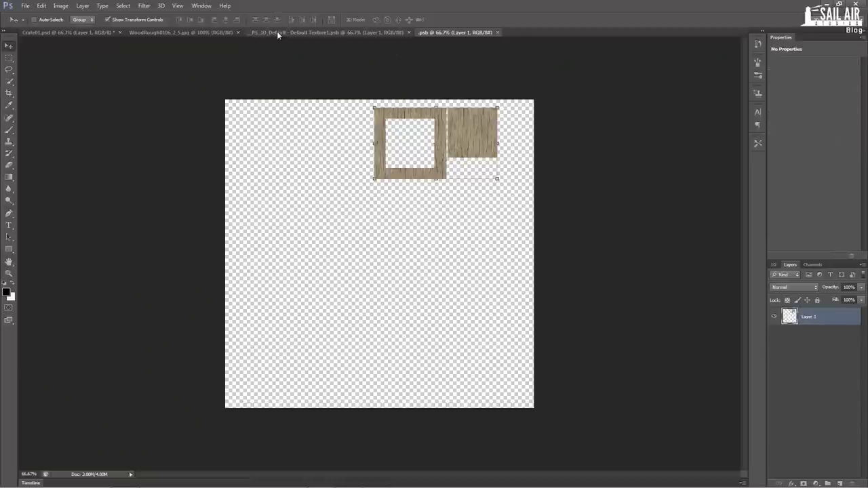
click(143, 33)
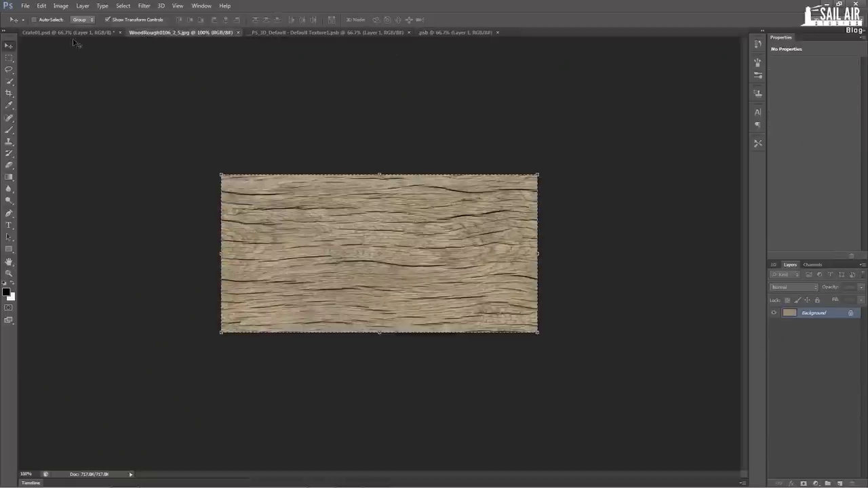
click(92, 34)
drag(416, 241, 504, 216)
Set the 3D camera to the Right view and paste the wood texture, aligned with the face's upper-left corner
click(799, 62)
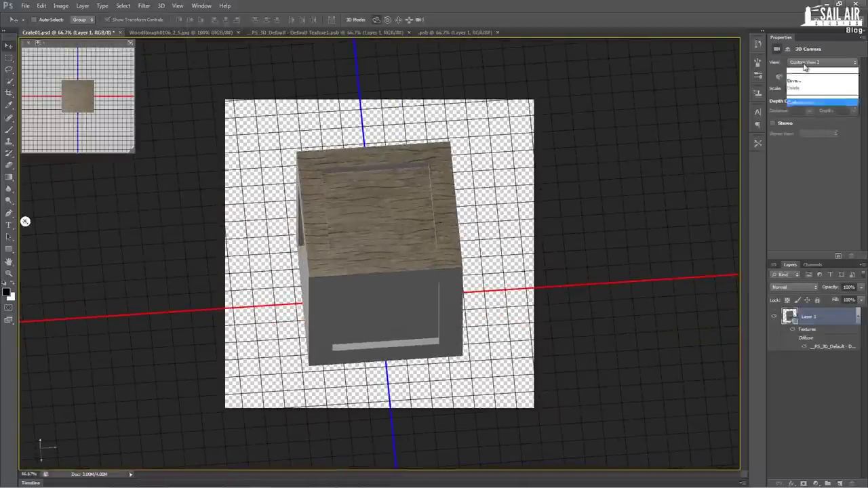
click(802, 87)
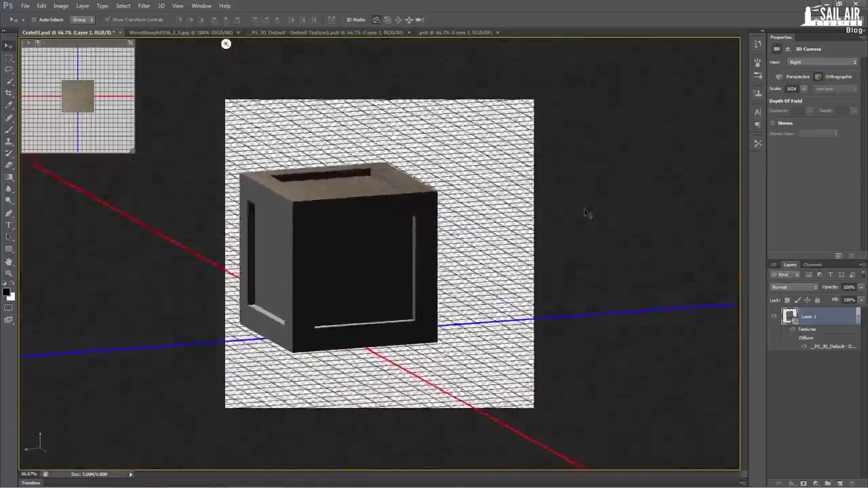
key(ctrl+v)
drag(384, 234, 413, 208)
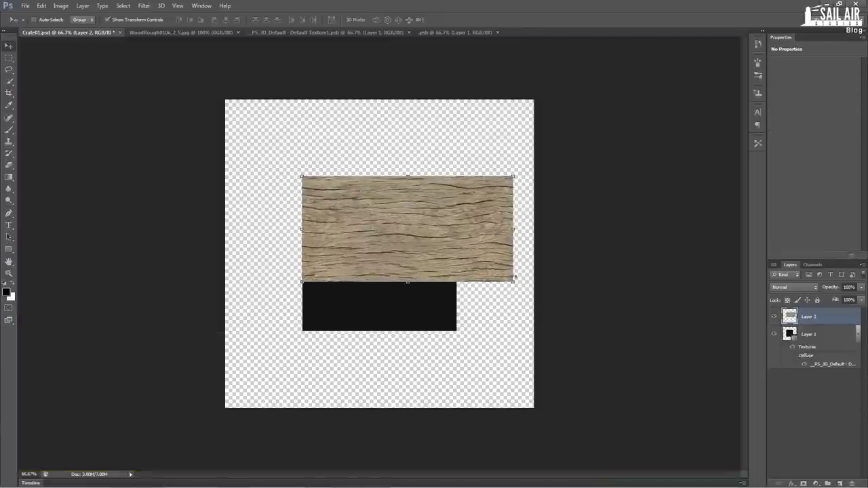
Scale the pasted wood to about 73.14% to fit the face's width, and place a duplicate over the lower half
drag(513, 281, 456, 254)
key(v)
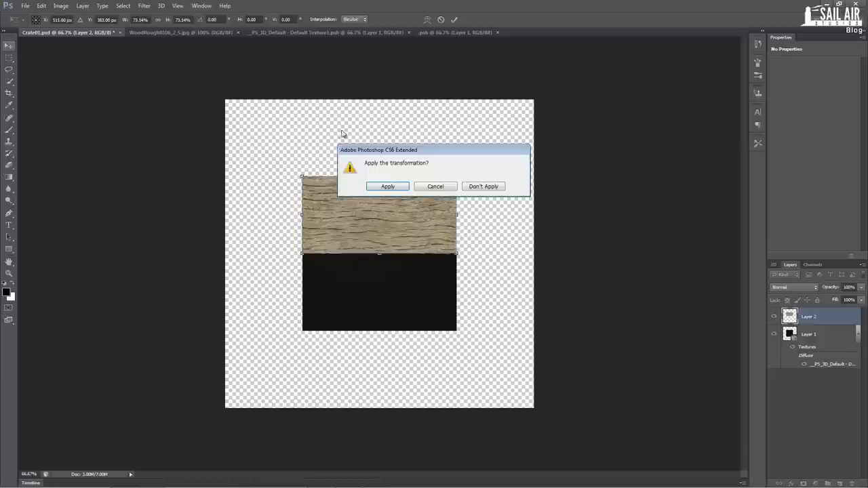
click(382, 186)
drag(380, 200, 377, 282)
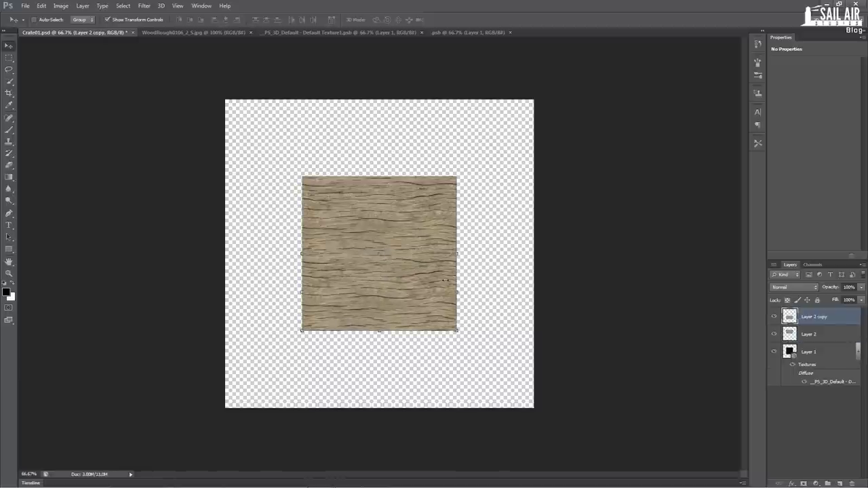
Merge the two wood layers and duplicate the merged layer as a hidden spare within Crate01.psd
shift+click(809, 332)
right_click(809, 332)
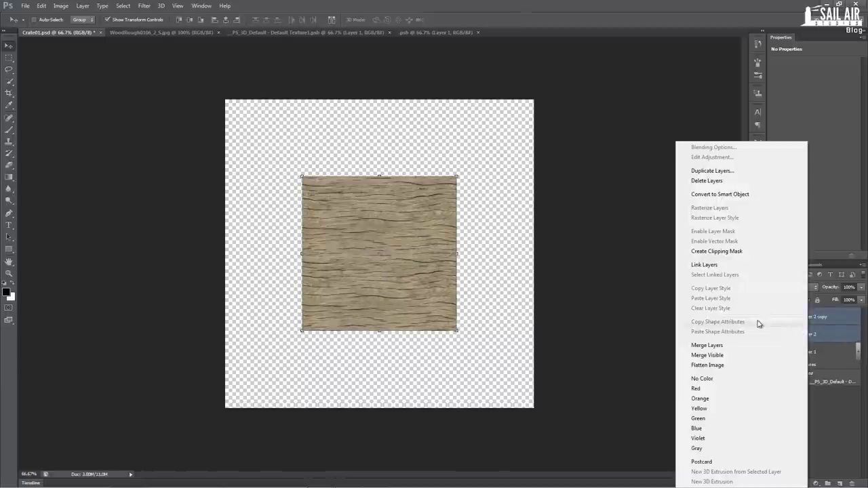
click(726, 349)
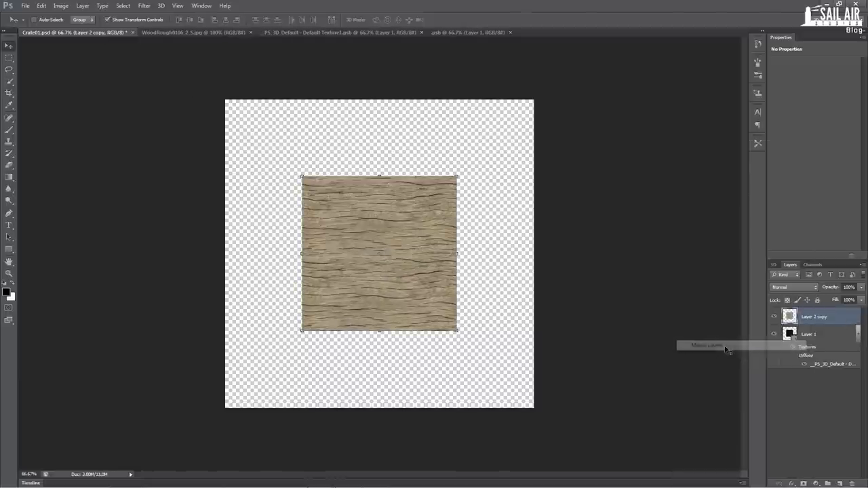
right_click(824, 321)
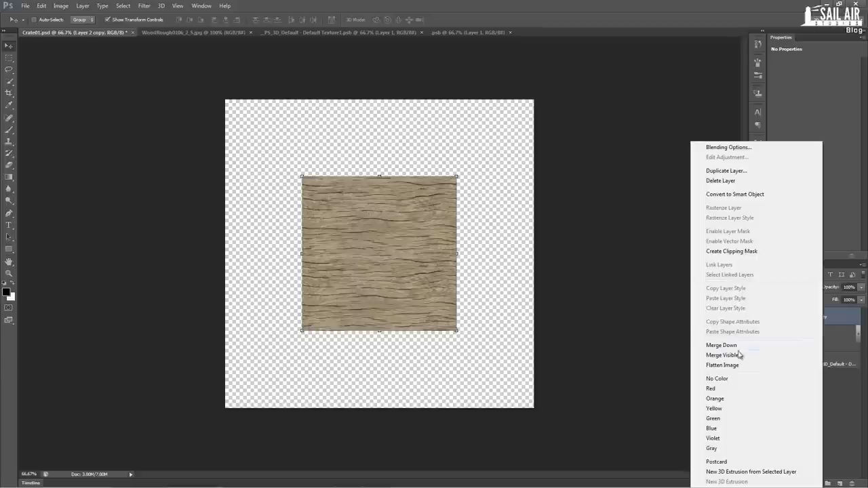
click(742, 173)
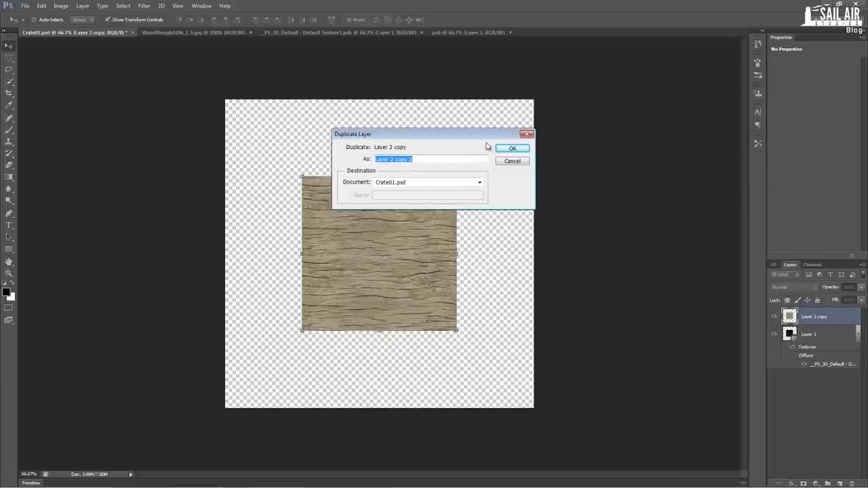
click(513, 148)
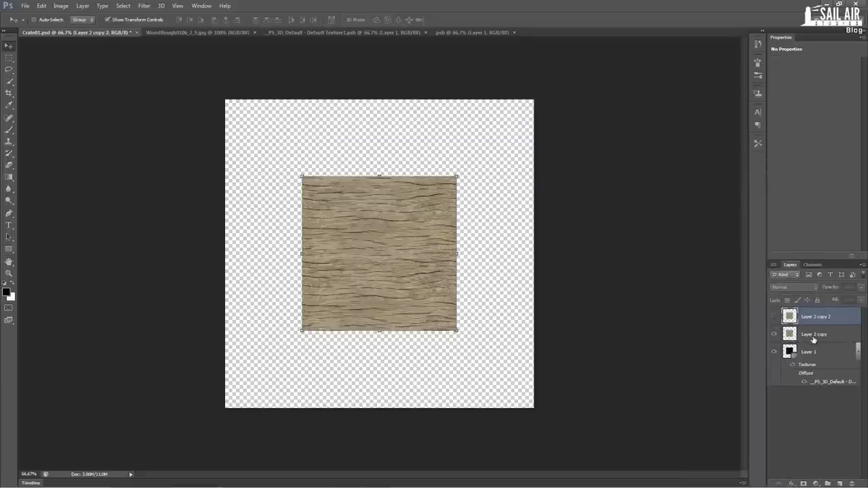
Merge the visible Layer 2 copy down onto the 3D crate layer to texture the right face
click(814, 337)
right_click(815, 340)
click(710, 346)
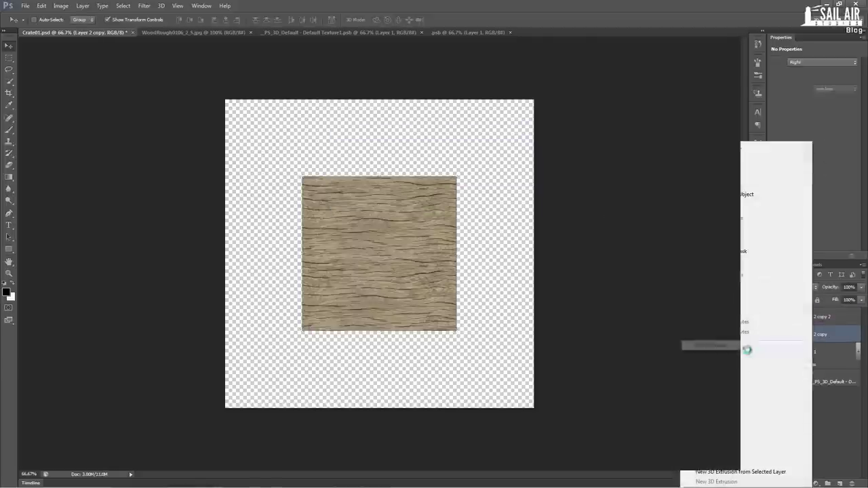
Orbit the crate to examine the wood on its top and side and find the faces still untextured
mouse_move(165, 44)
mouse_down()
mouse_move(479, 42)
mouse_move(154, 42)
mouse_up()
click(297, 43)
click(642, 316)
drag(641, 316, 611, 265)
drag(444, 313, 428, 303)
drag(376, 244, 405, 261)
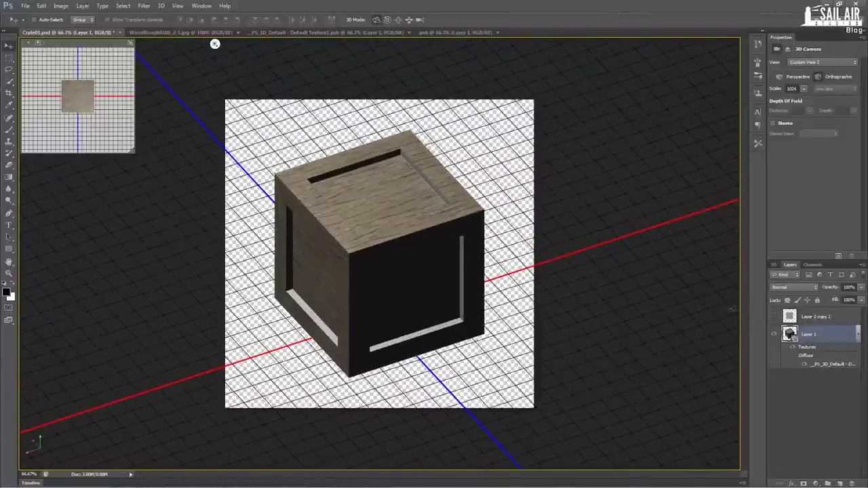
drag(397, 278, 384, 255)
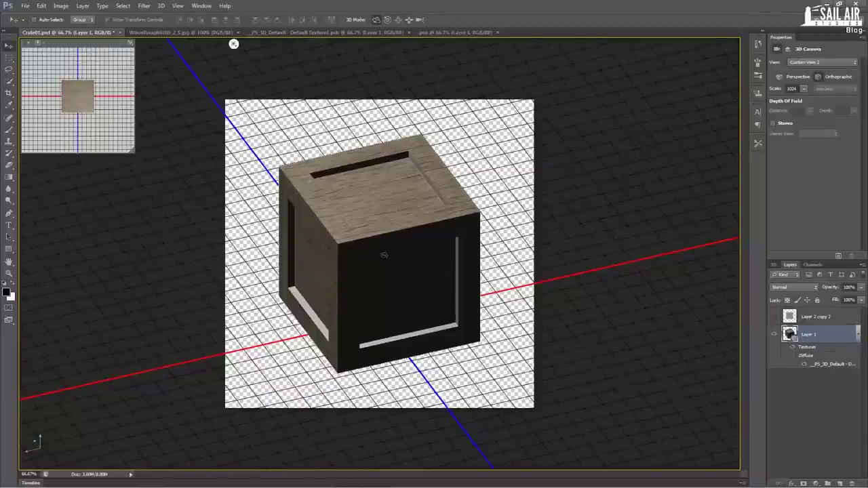
Set the 3D camera to the Left view and show the spare wood layer over the face
click(813, 62)
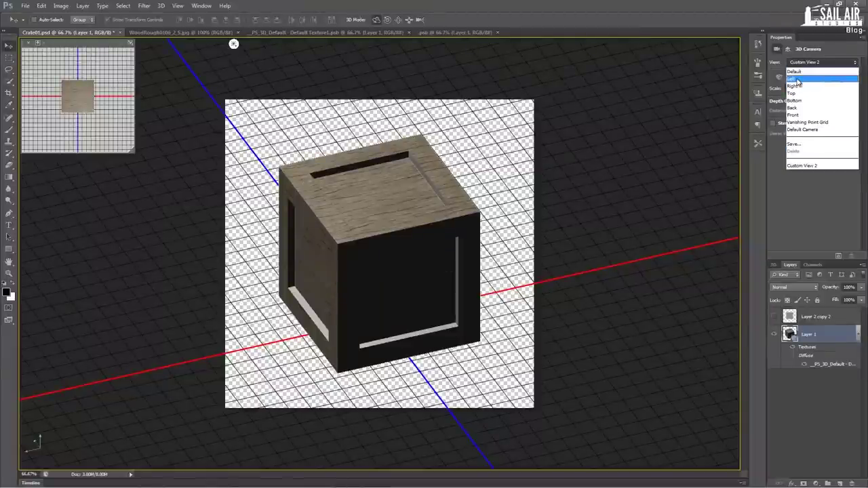
click(797, 80)
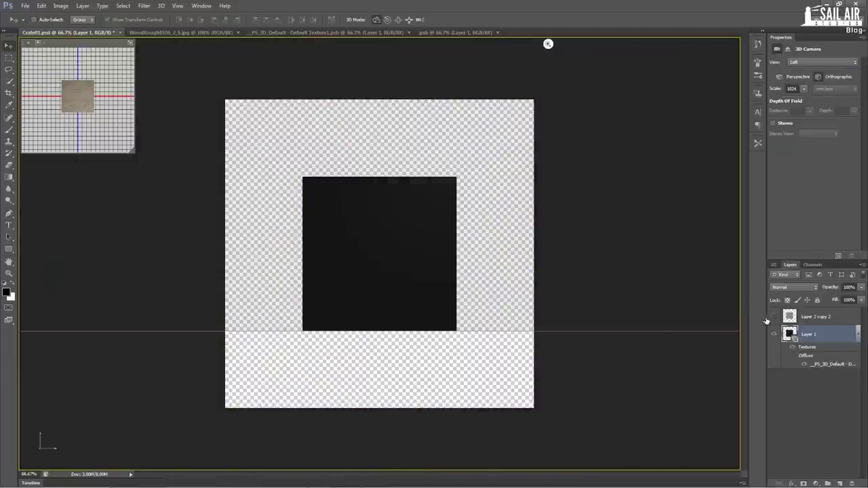
click(773, 316)
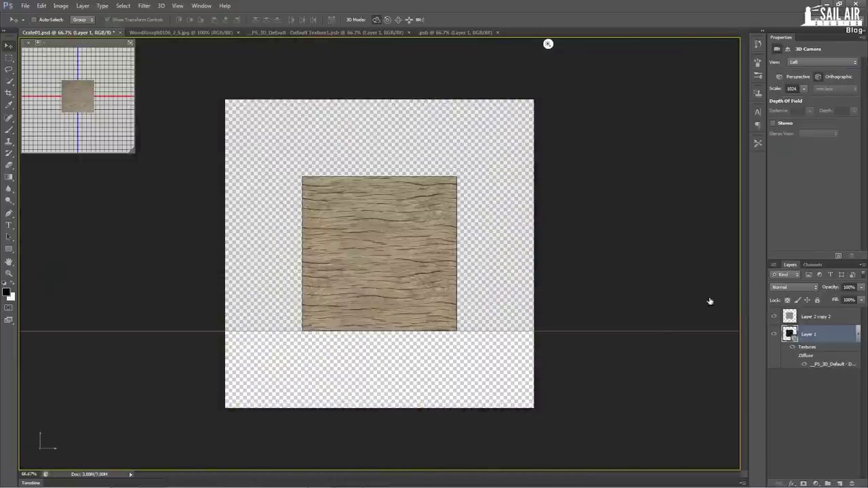
Make three more duplicates of the square wood layer in Crate01.psd for the remaining crate faces
right_click(815, 319)
click(727, 173)
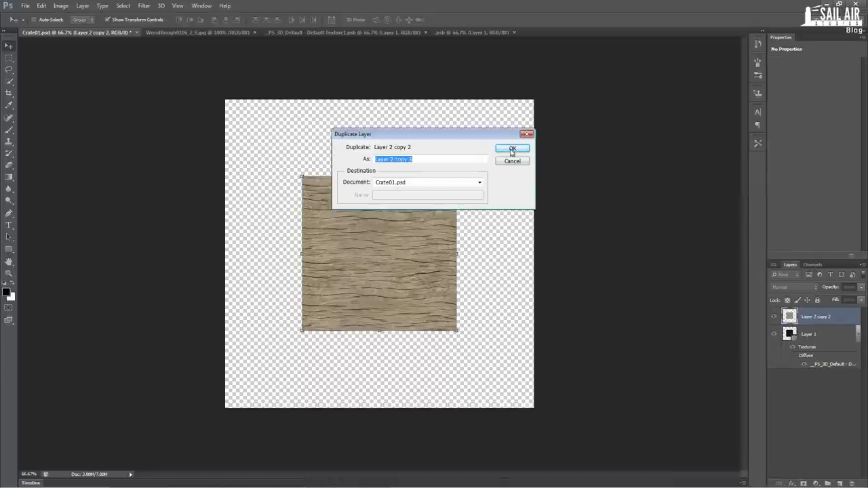
click(512, 150)
right_click(802, 316)
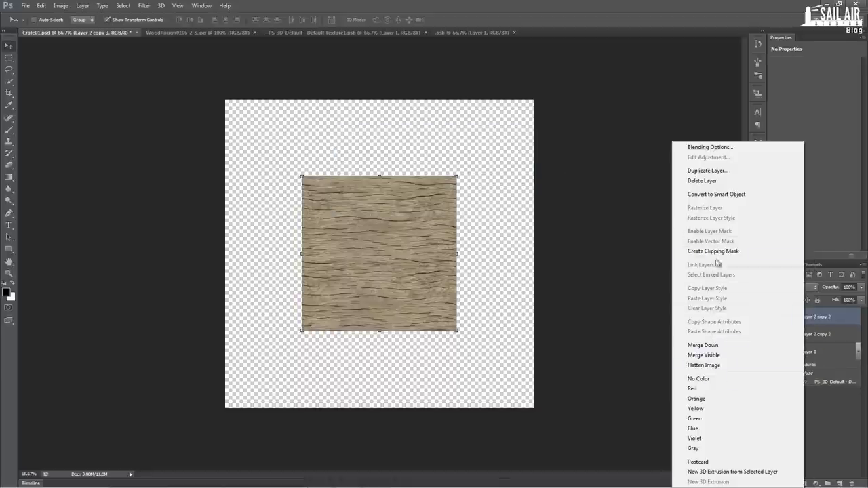
click(709, 172)
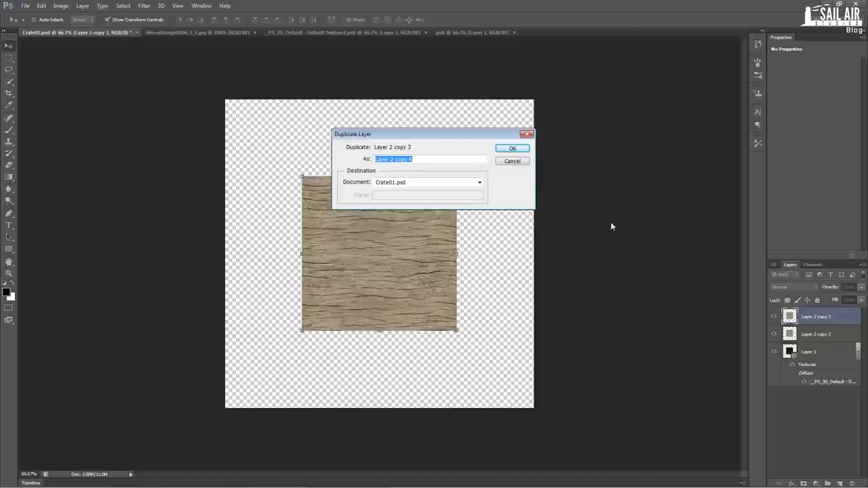
click(513, 148)
right_click(817, 315)
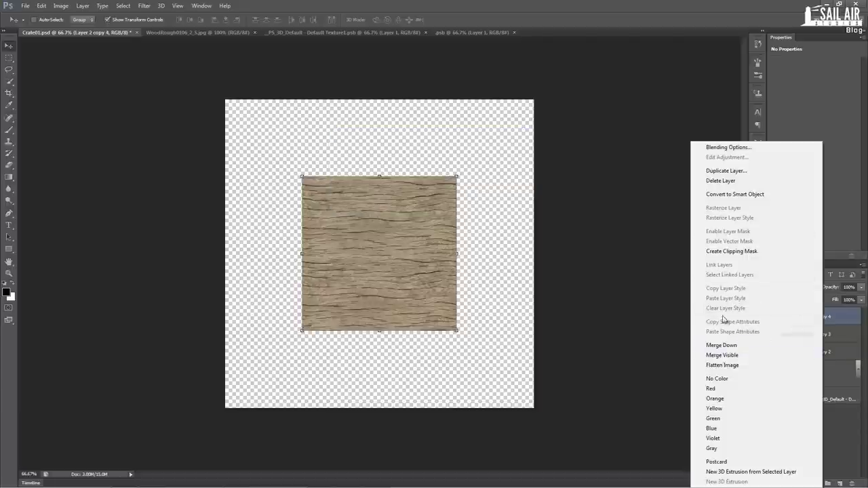
click(717, 172)
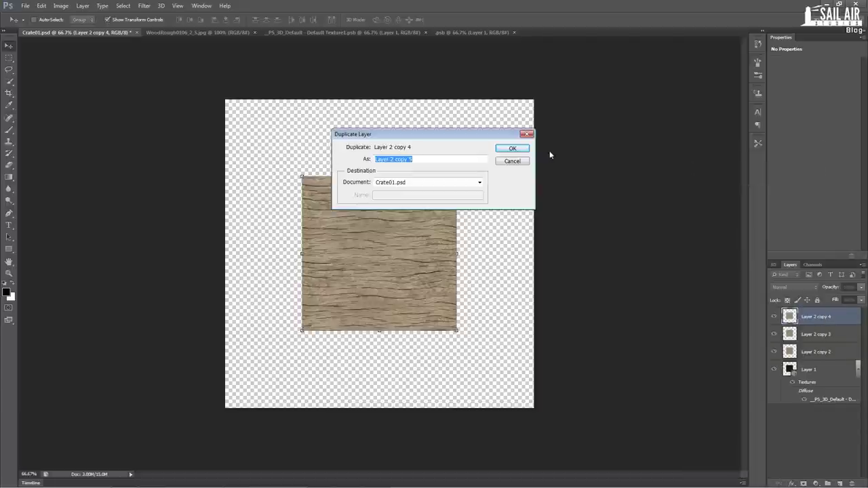
click(513, 149)
Hide the three new wood duplicates and merge Layer 2 copy 2 down onto the 3D crate layer
click(773, 316)
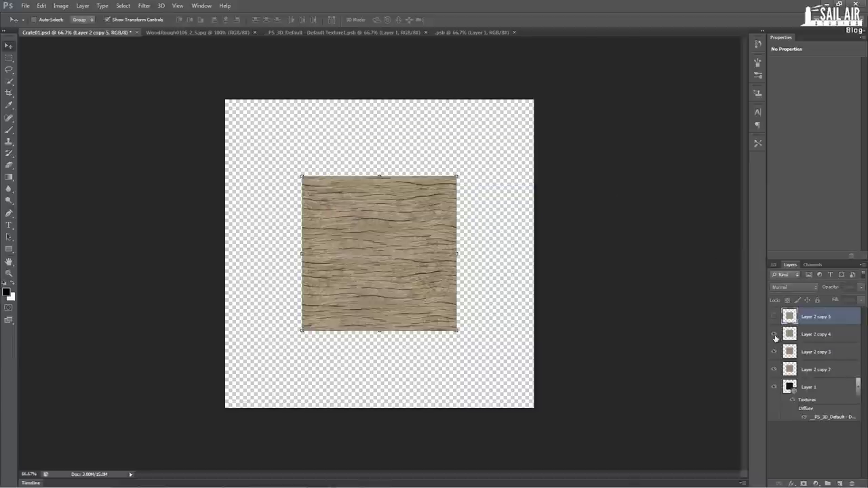
click(818, 371)
right_click(816, 371)
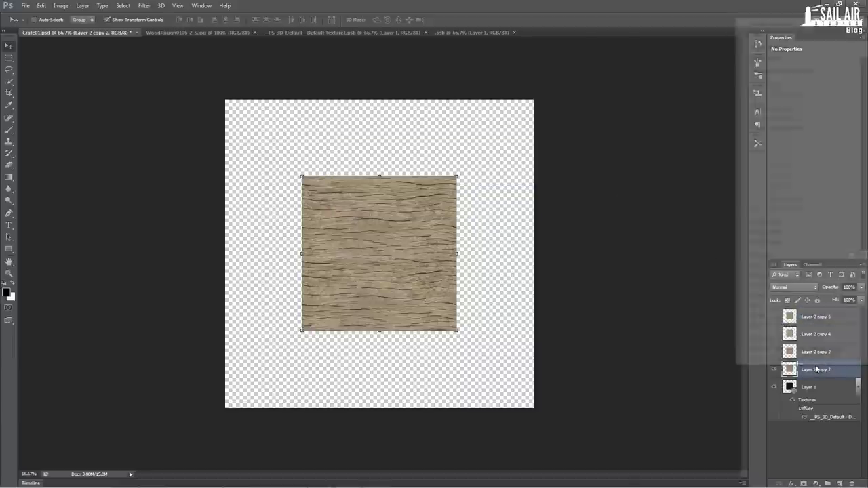
click(767, 222)
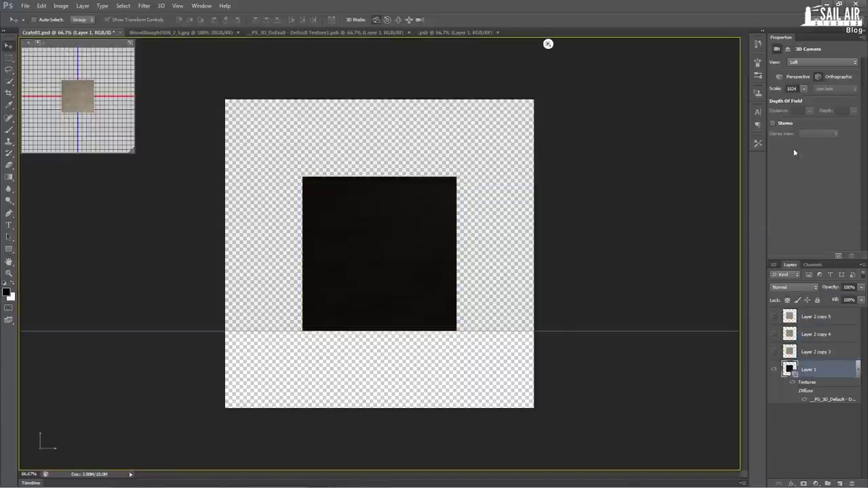
Check the crate's Right view and set the 3D camera to the Bottom view
click(809, 61)
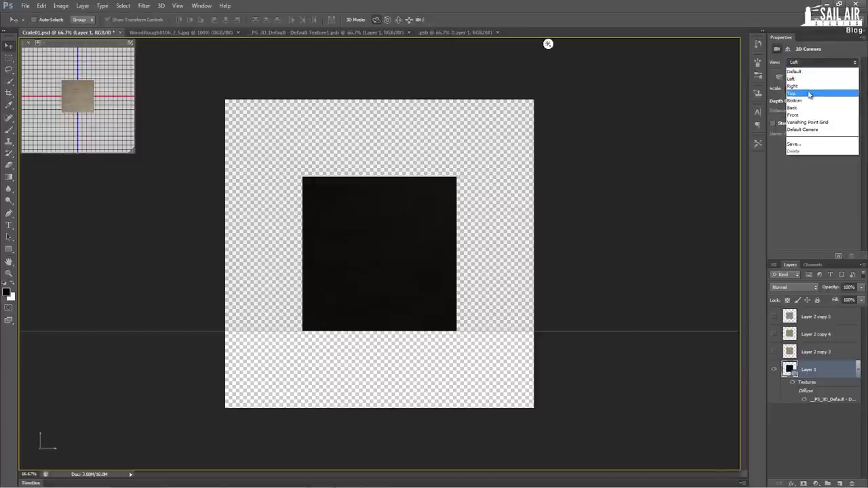
click(809, 87)
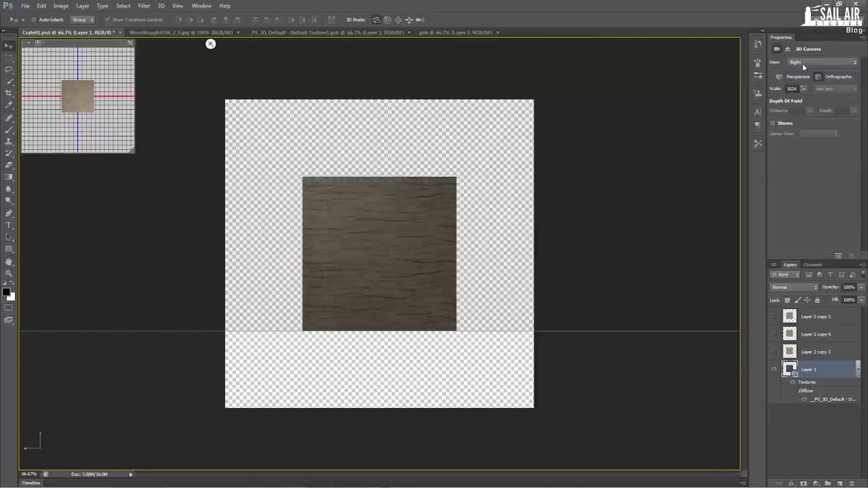
click(807, 63)
click(809, 103)
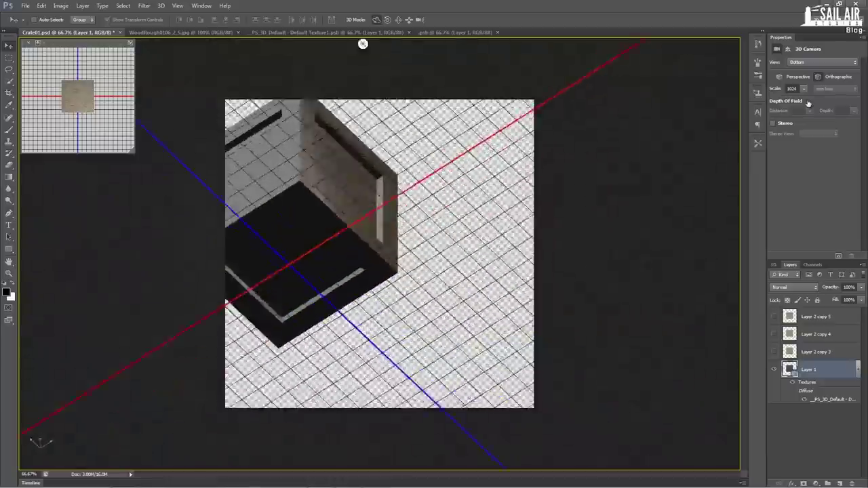
Show Layer 2 copy 3 over the crate's bottom face and merge it onto the 3D crate layer
click(774, 351)
right_click(812, 352)
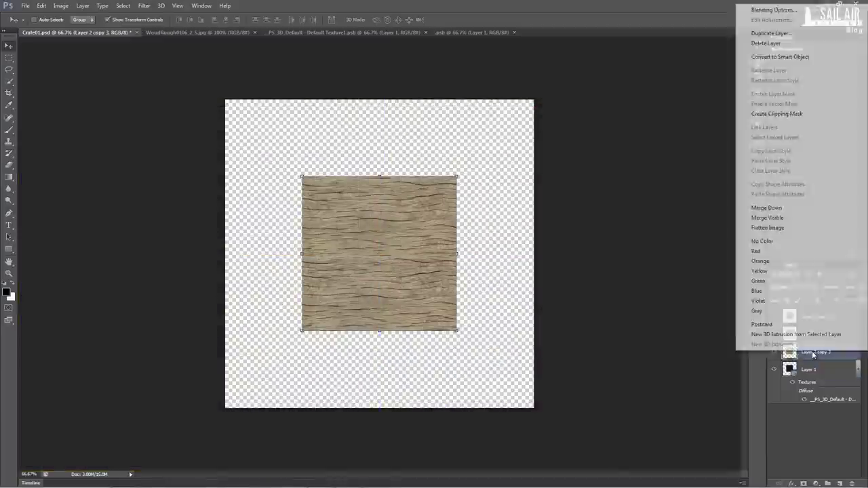
click(769, 215)
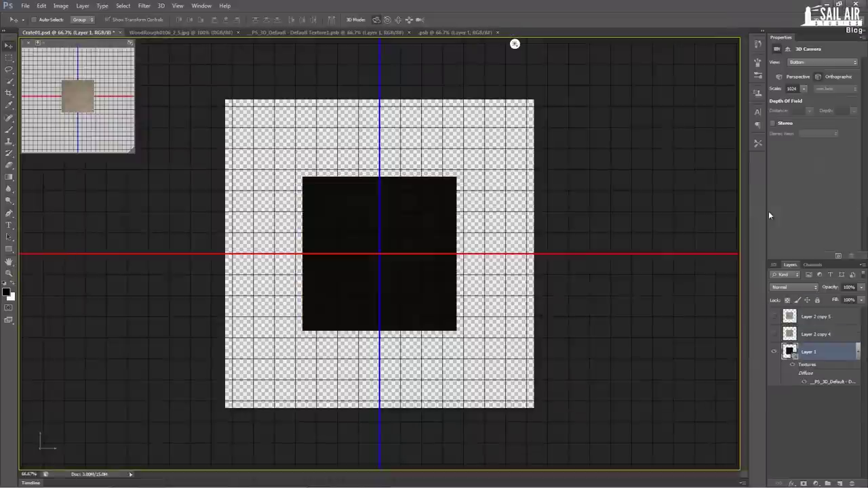
Set the 3D camera to the Back view, show Layer 2 copy 4 and merge it down onto the crate layer
click(801, 62)
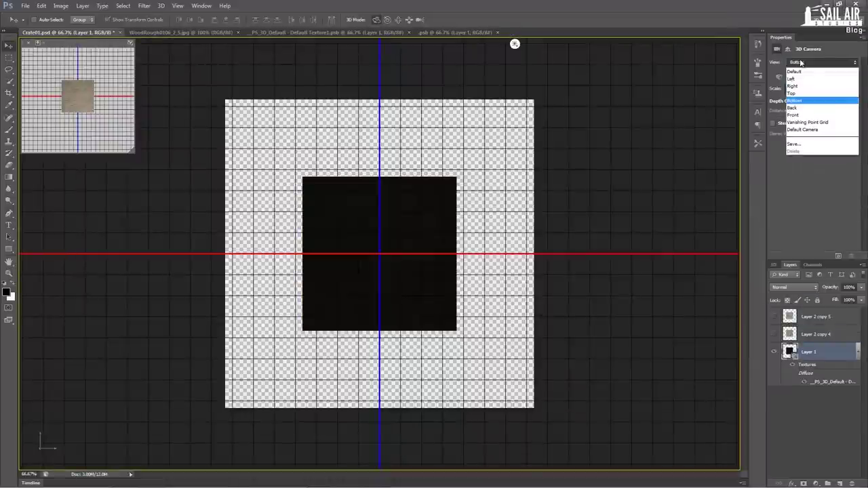
click(806, 110)
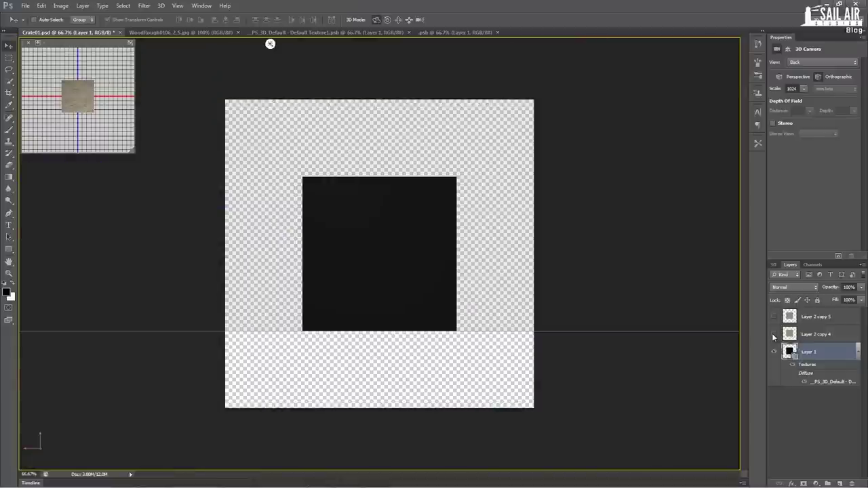
click(773, 334)
click(814, 335)
right_click(805, 334)
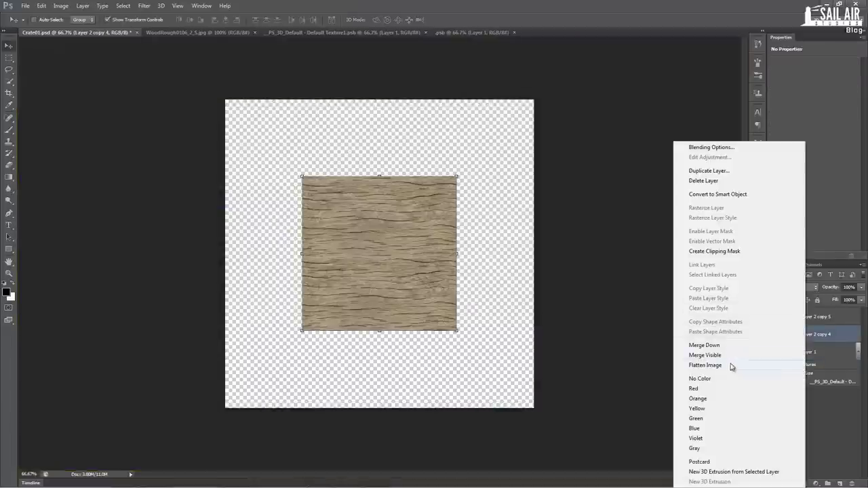
click(723, 345)
Set the 3D camera to the Front view and merge Layer 2 copy 5 down onto the crate layer
click(817, 62)
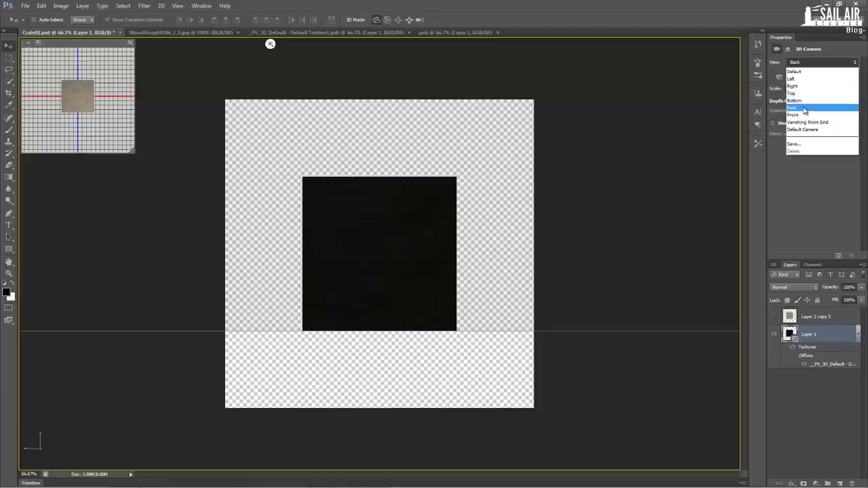
click(793, 115)
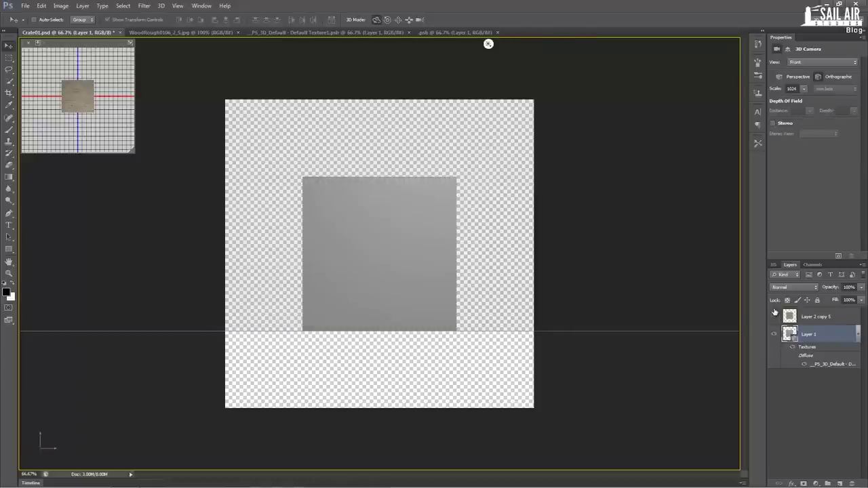
right_click(799, 318)
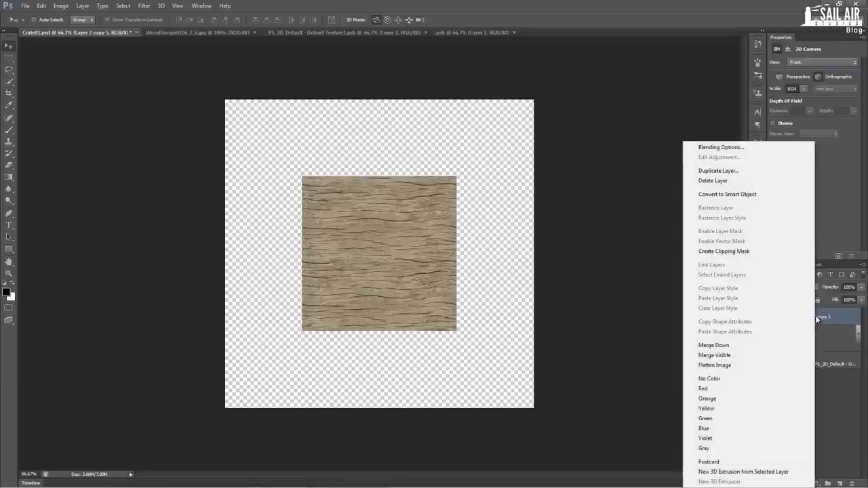
click(746, 344)
Orbit the crate to show its top and one side, and reposition the infinite light to illuminate both faces
drag(514, 282, 516, 407)
drag(733, 121, 733, 82)
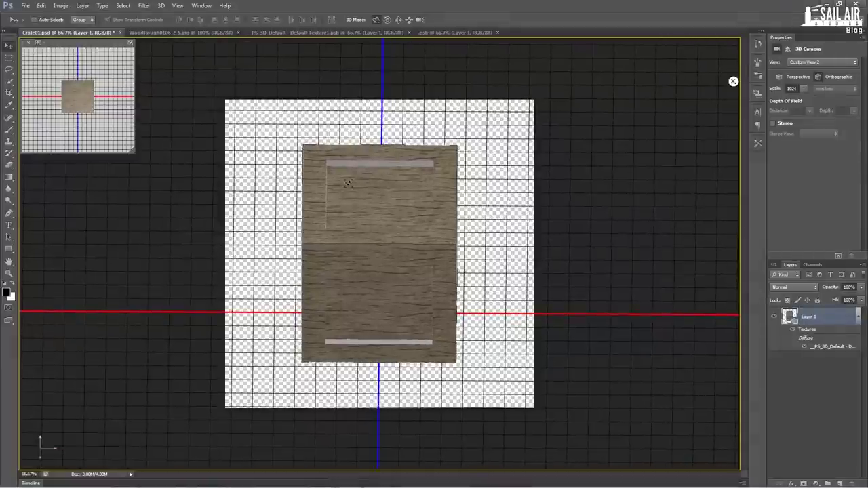
Try to cover the untextured recess strip by pasting wood texture over it and merging it down
key(ctrl+v)
drag(363, 234, 376, 187)
key(ctrl+e)
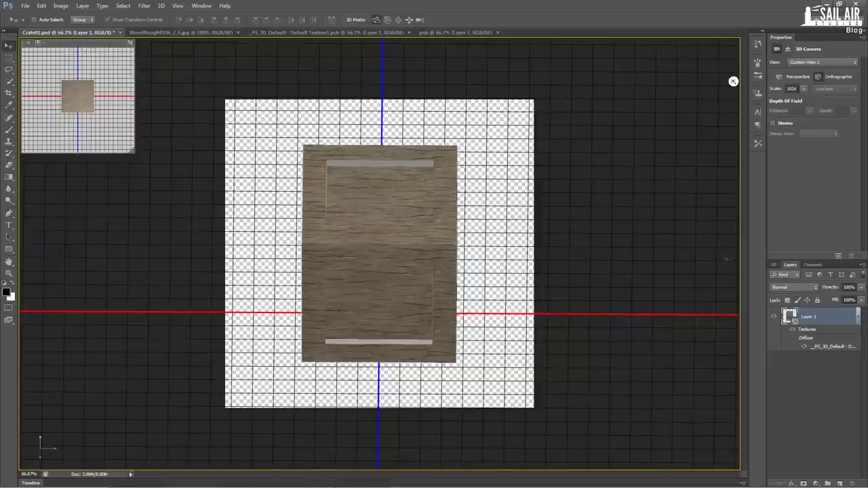
Select the light untextured strip near the crate's far top edge with the Magic Wand tool
click(11, 82)
click(33, 91)
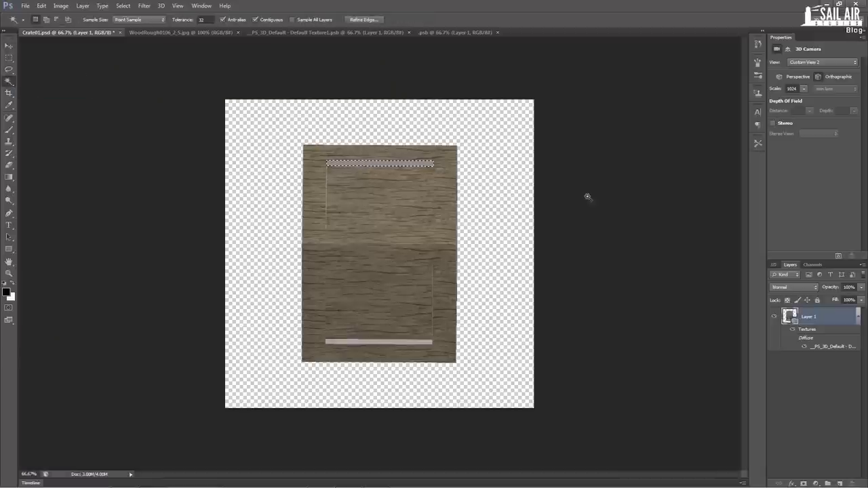
key(ctrl+v)
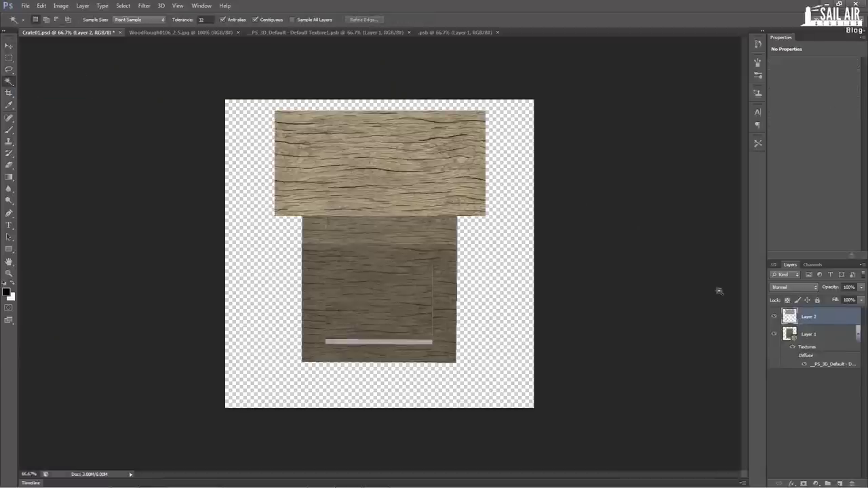
click(824, 337)
key(ctrl+z)
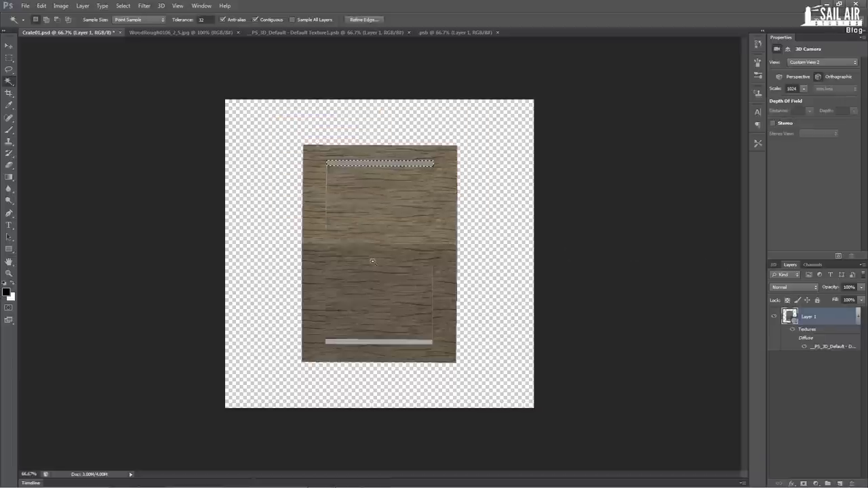
Paste the wood texture as a new layer, hide it, and reselect the upper untextured strip on Layer 1
key(ctrl+v)
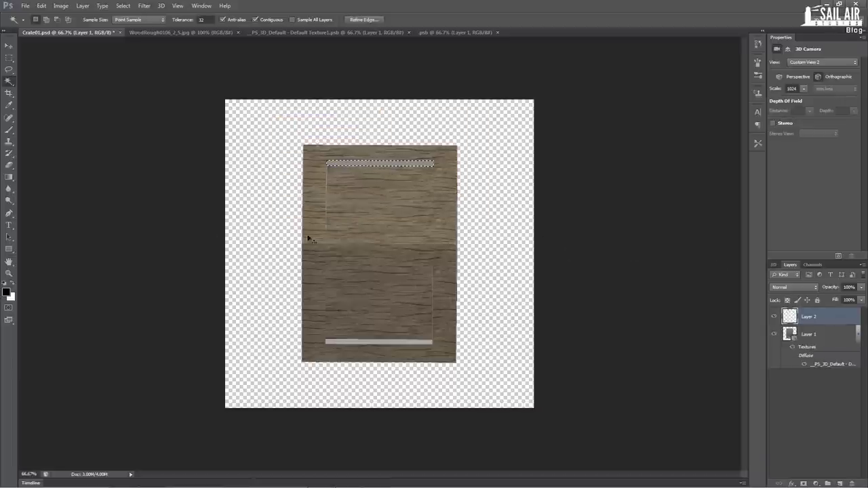
click(776, 319)
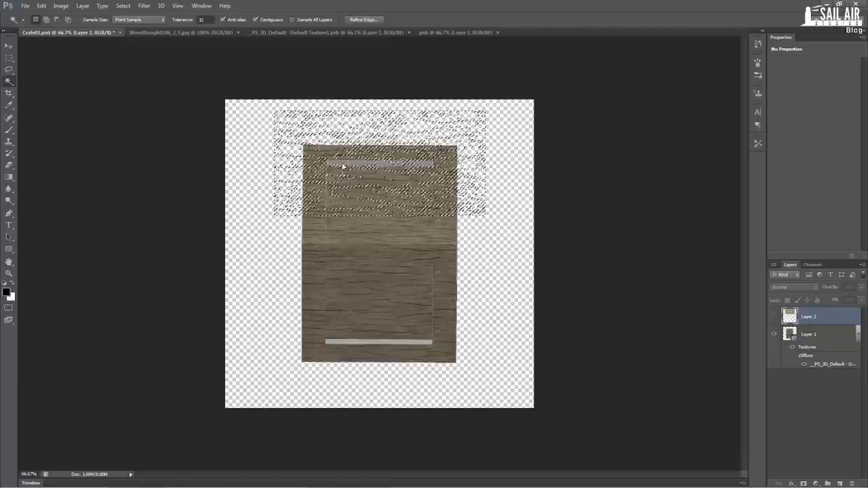
click(821, 335)
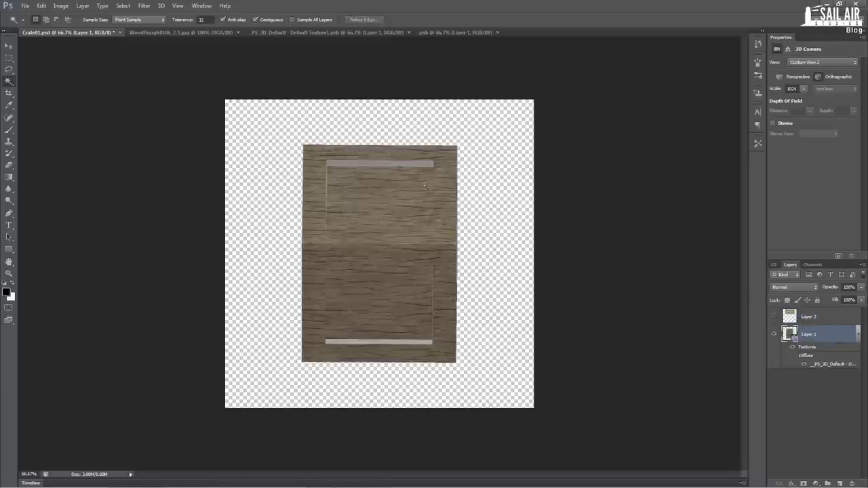
click(416, 164)
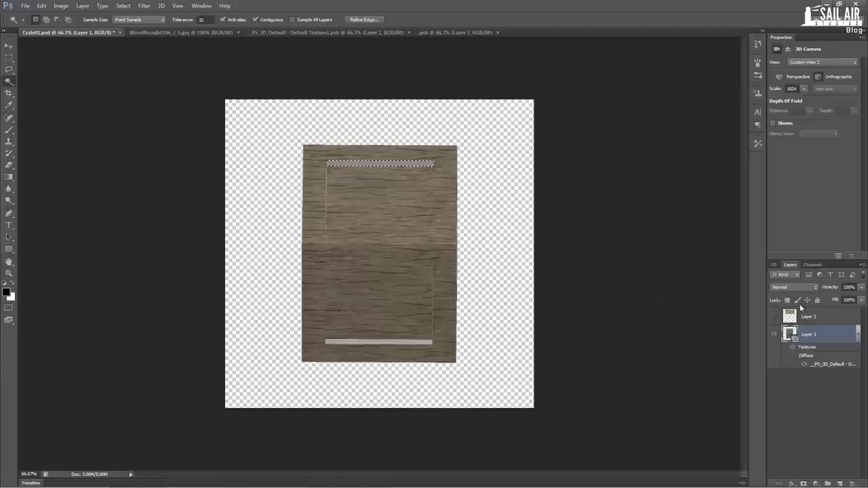
Show Layer 2 and trim its wood to the strip by inverting the selection and deleting everything outside it
click(826, 316)
click(774, 316)
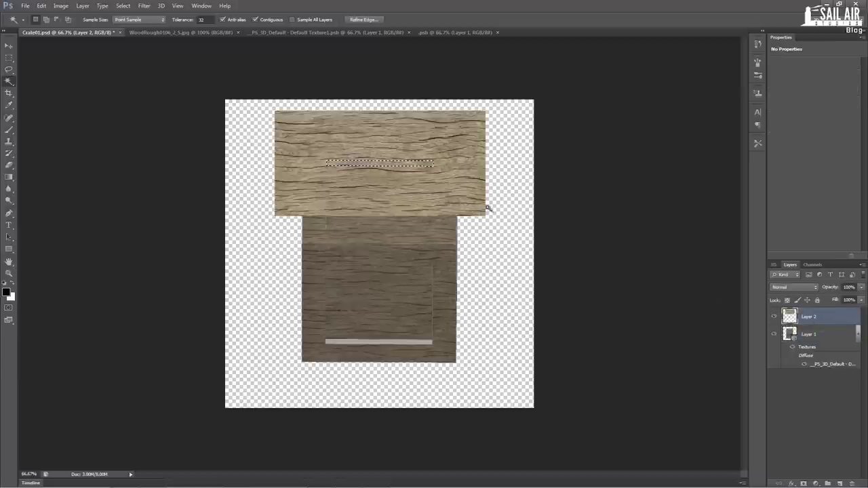
click(8, 58)
click(123, 5)
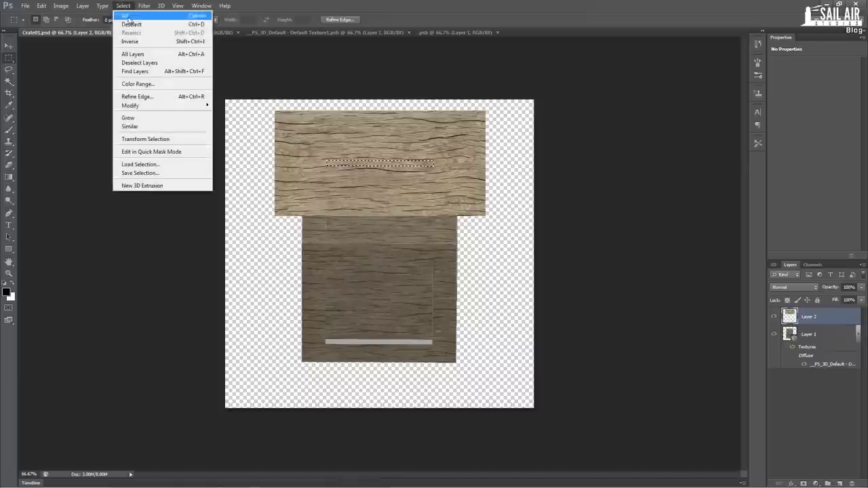
click(139, 42)
key(Delete)
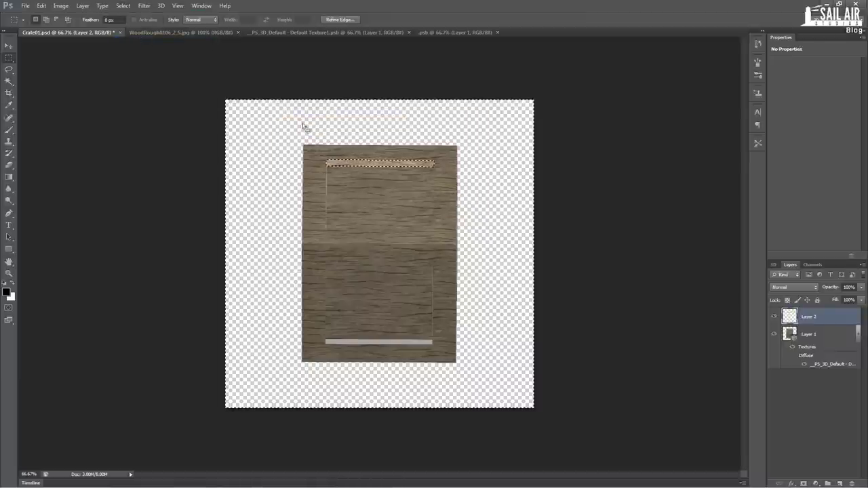
Deselect and merge the trimmed wood strip on Layer 2 down onto the 3D crate layer
click(242, 183)
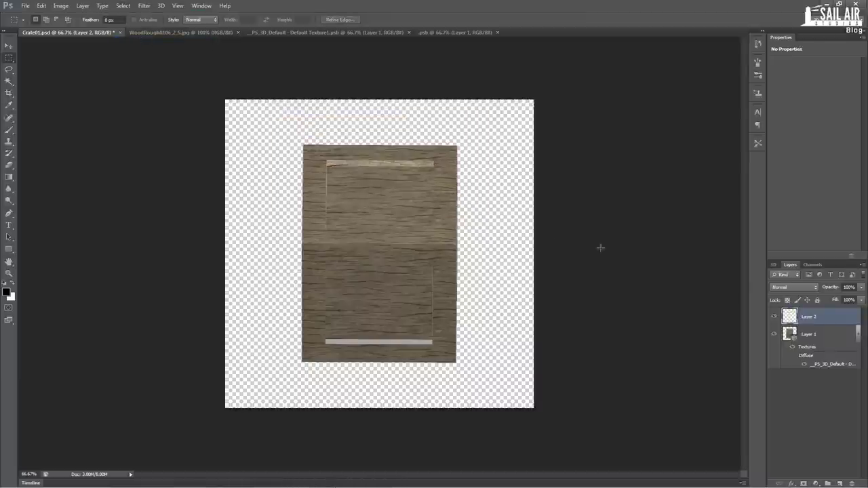
right_click(824, 319)
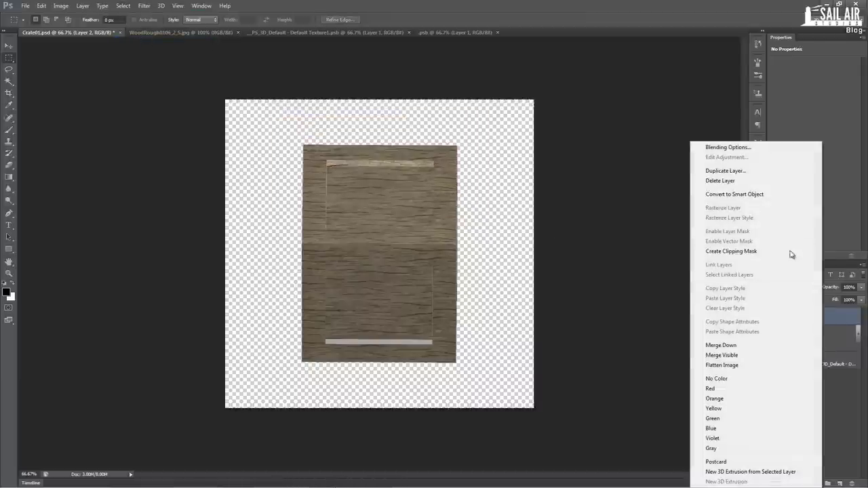
click(747, 344)
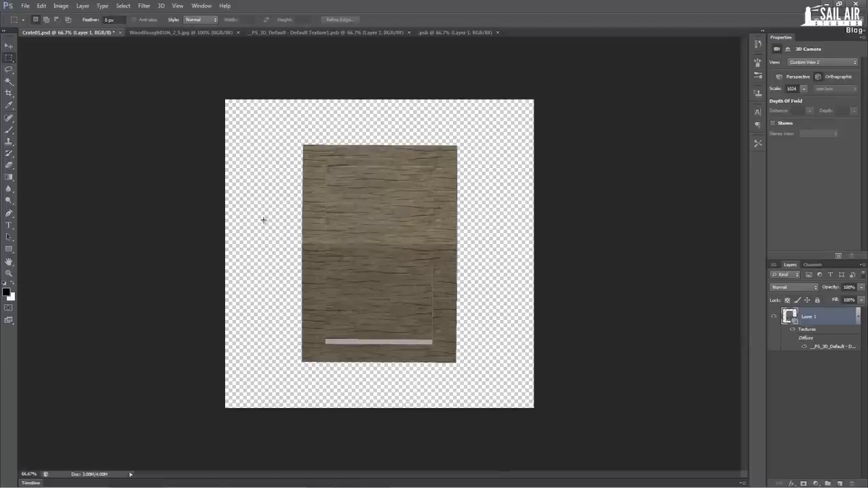
Orbit around the crate to inspect its remaining untextured strips, and reposition the infinite light to illuminate the top and near side
click(9, 46)
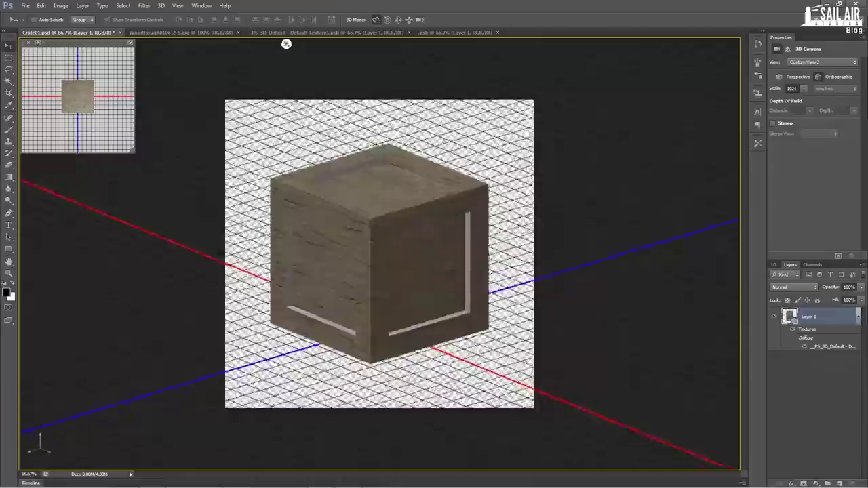
drag(710, 43, 472, 43)
drag(506, 283, 494, 292)
click(486, 43)
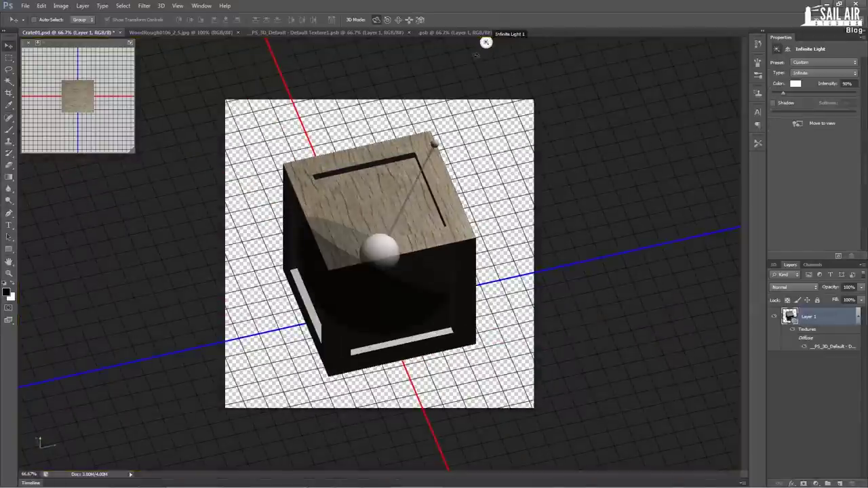
mouse_move(486, 42)
mouse_down()
mouse_move(501, 42)
mouse_move(136, 42)
mouse_move(391, 43)
mouse_move(225, 42)
mouse_move(380, 44)
mouse_move(319, 42)
mouse_move(347, 44)
mouse_up()
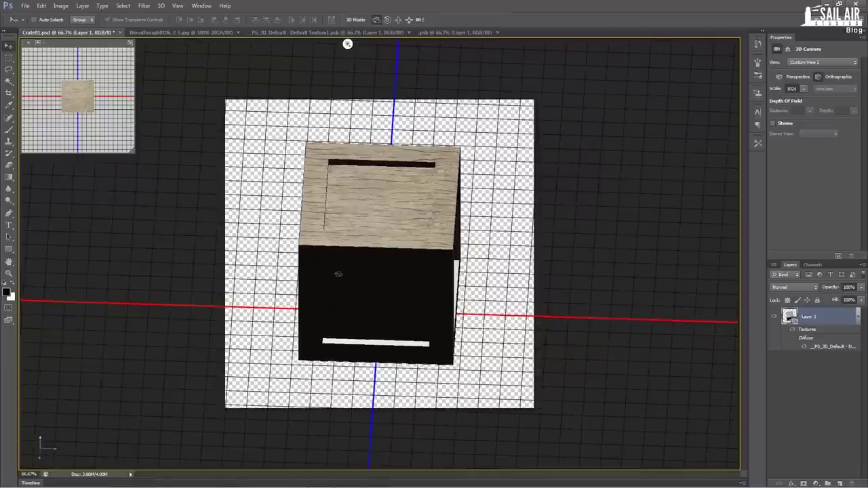
click(347, 42)
drag(347, 42, 735, 192)
click(484, 259)
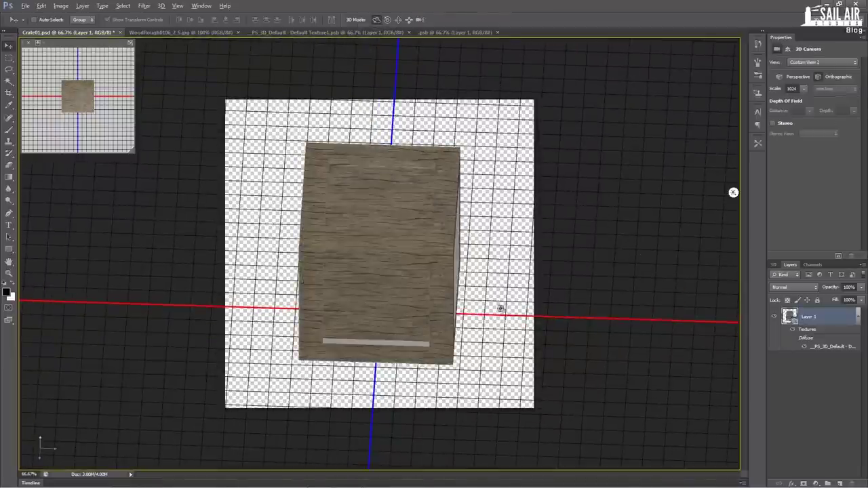
mouse_move(500, 306)
mouse_down()
mouse_move(479, 301)
mouse_move(510, 318)
mouse_up()
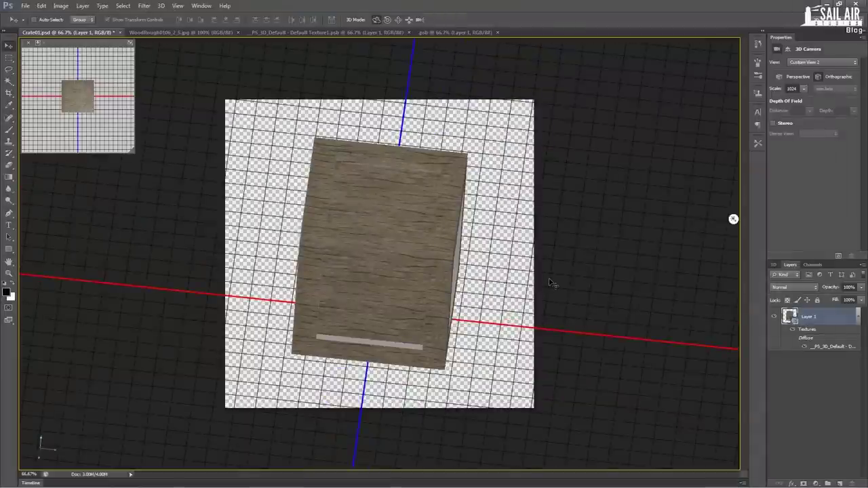
key(ctrl+z)
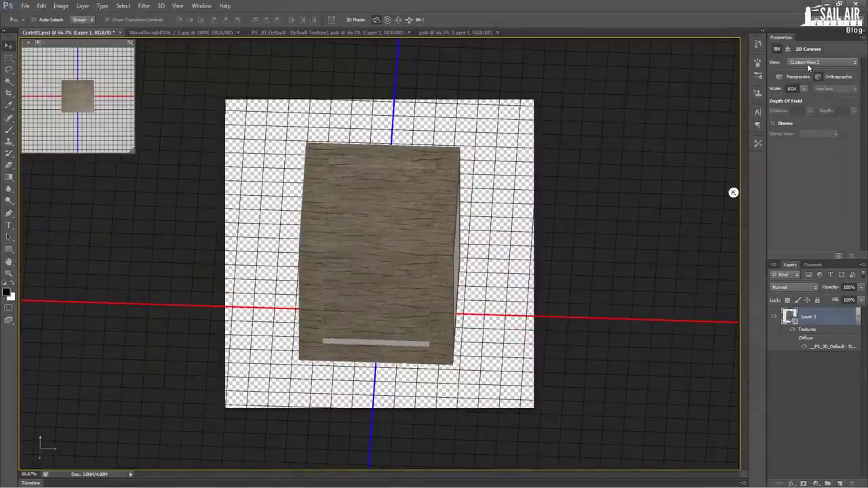
Try X and Y position coordinates of 0 for the crate in Layer 1's scene properties, and undo both changes
right_click(574, 291)
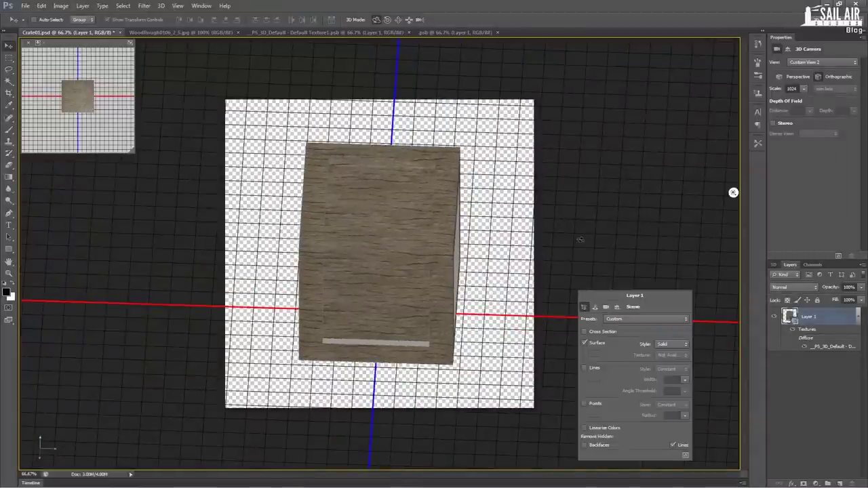
click(615, 309)
click(612, 330)
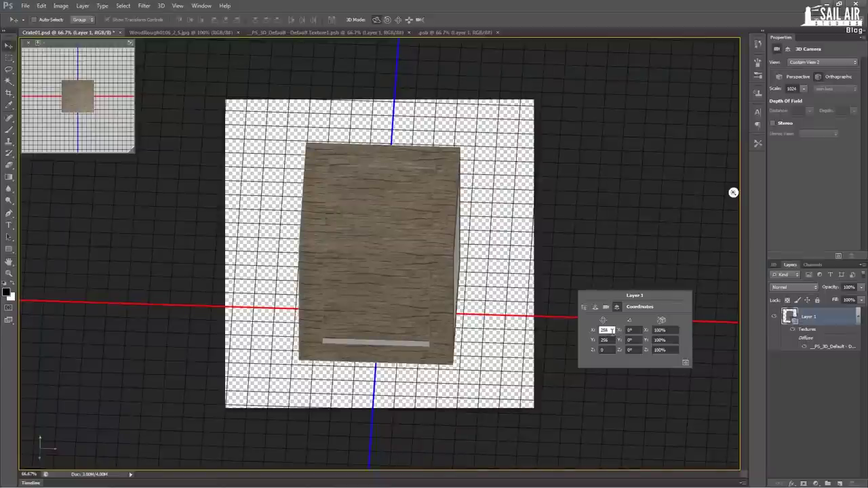
text(0)
key(Tab)
text(0)
key(Return)
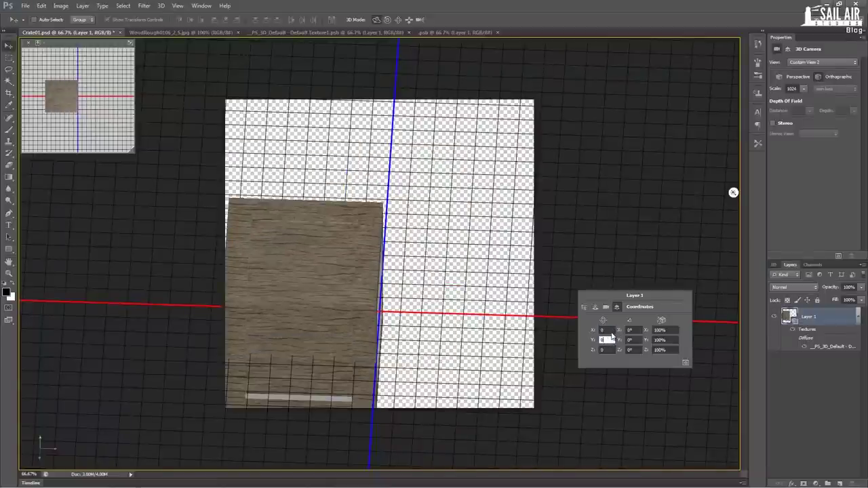
key(ctrl+z)
key(ctrl+z)
key(ctrl+z)
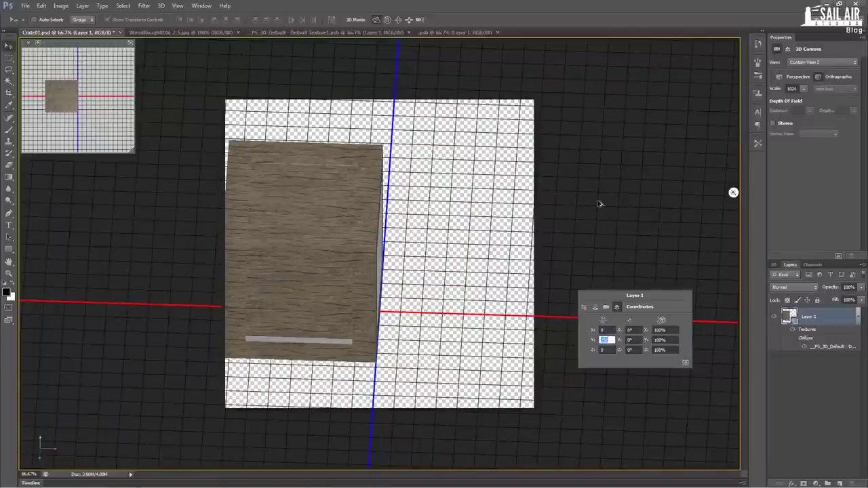
click(599, 203)
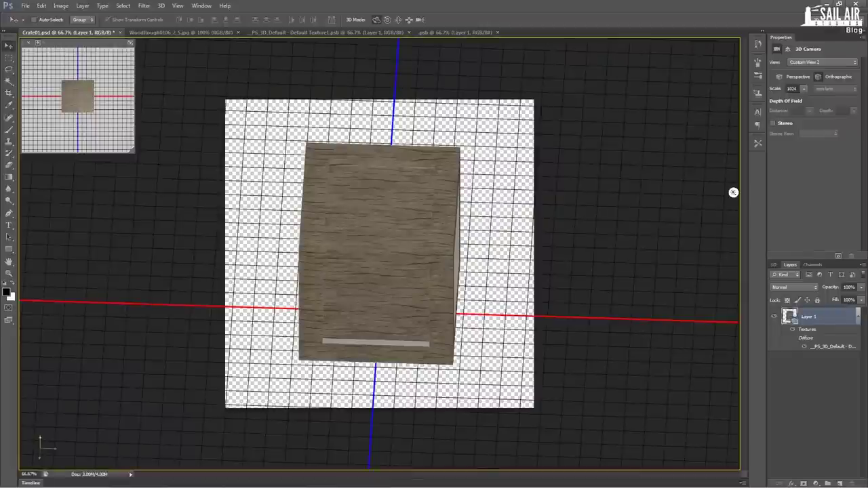
Switch to the Rectangular Marquee tool
click(9, 58)
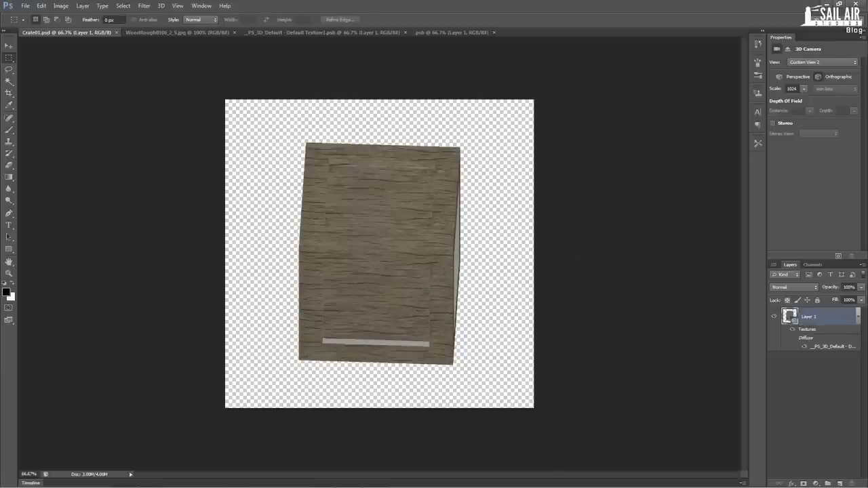
Switch to the Desktop folder window, look up the brush file secretlycivillian.dl.am-dirt.abr, and close the window
key(alt+Tab)
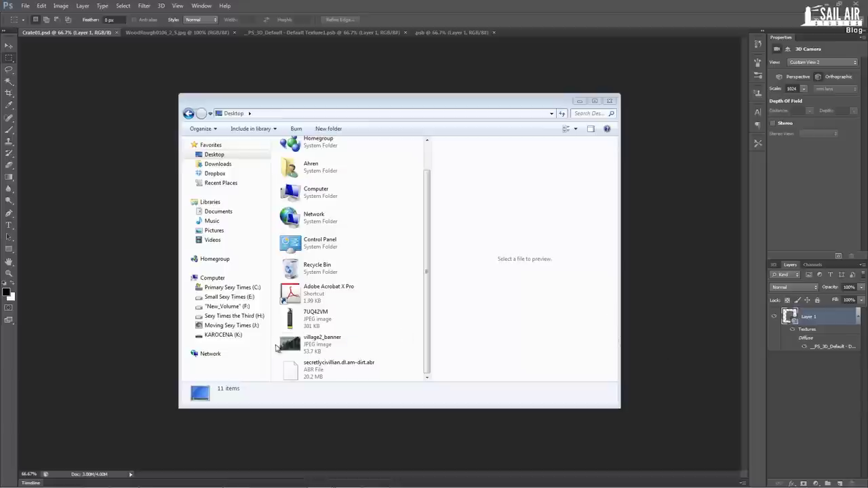
click(308, 369)
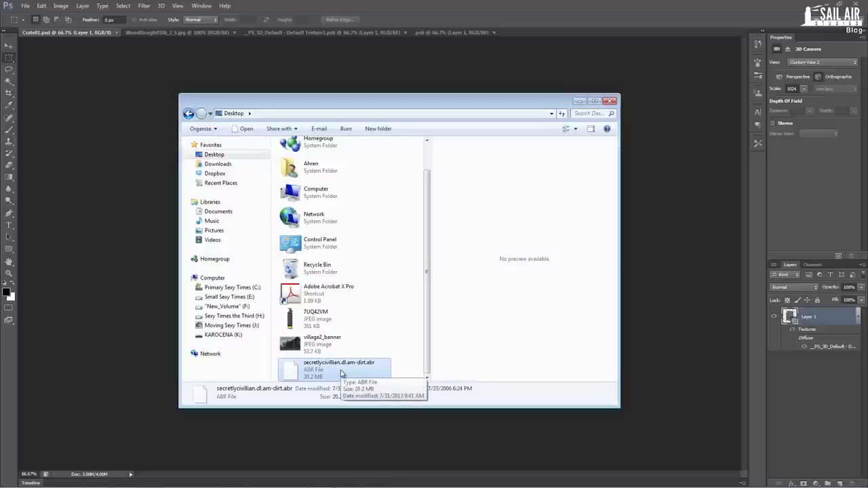
click(610, 101)
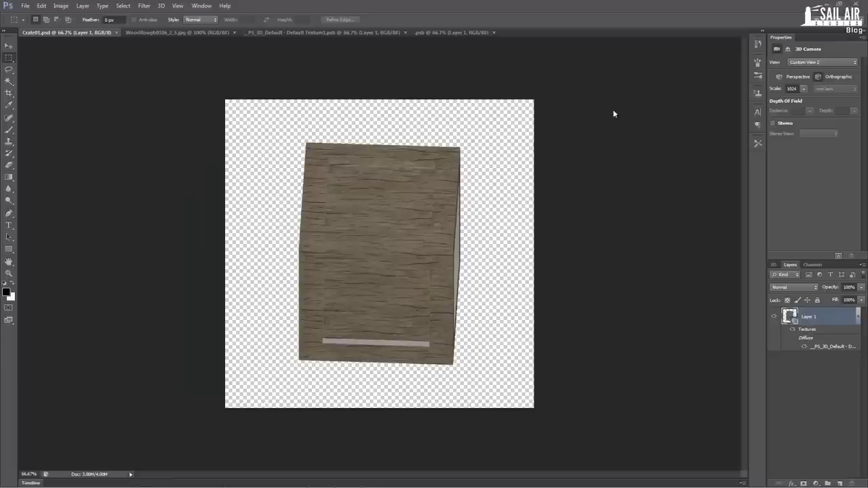
Load the dirt brush set secretlycivillian.dl.am-dirt.abr from the Desktop into the Brush tool's presets
click(25, 6)
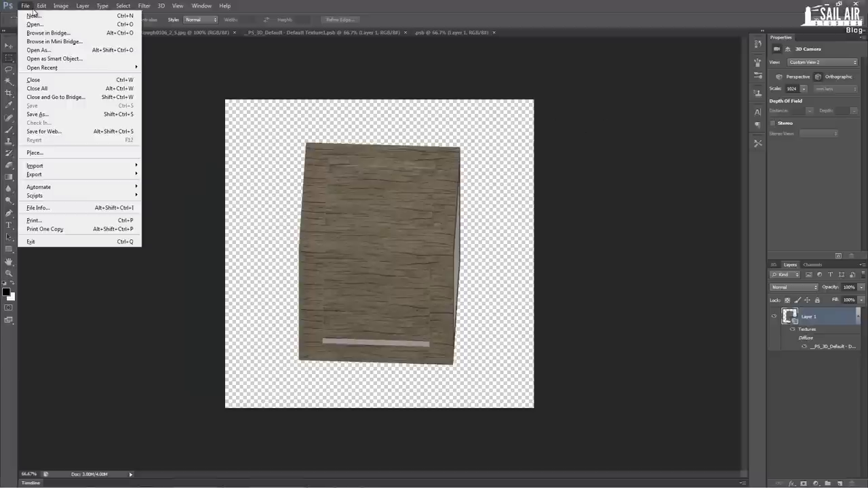
click(80, 7)
click(9, 129)
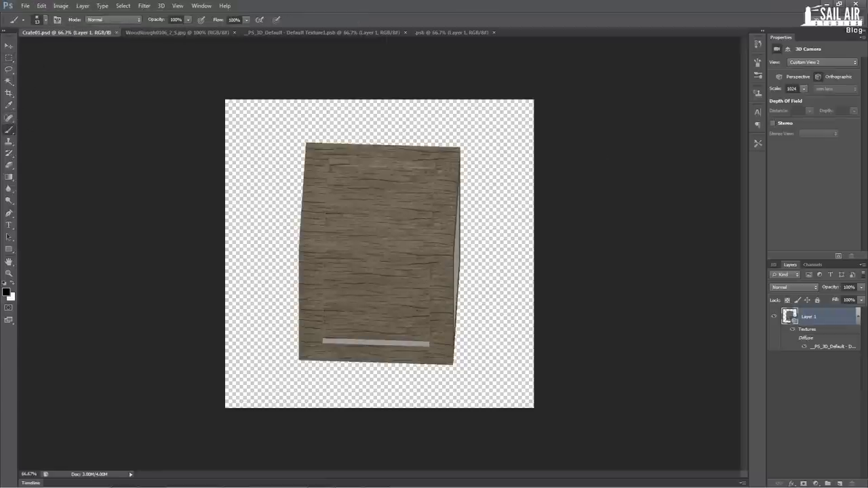
click(157, 8)
click(121, 8)
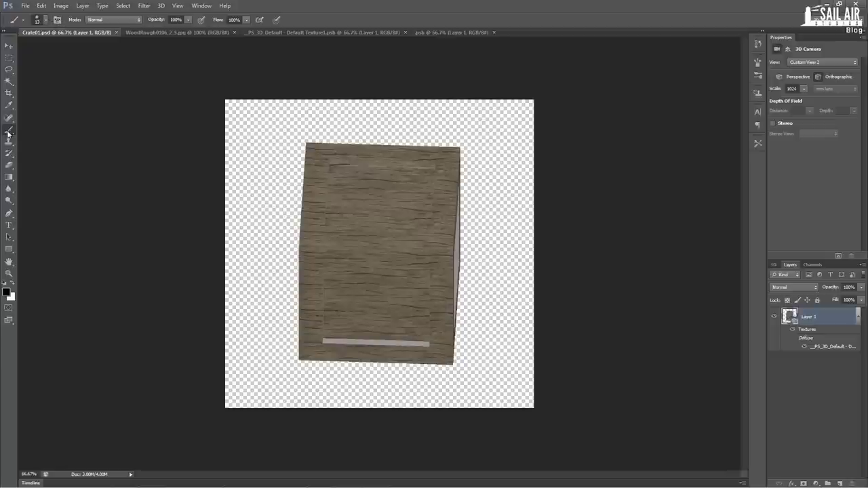
click(47, 21)
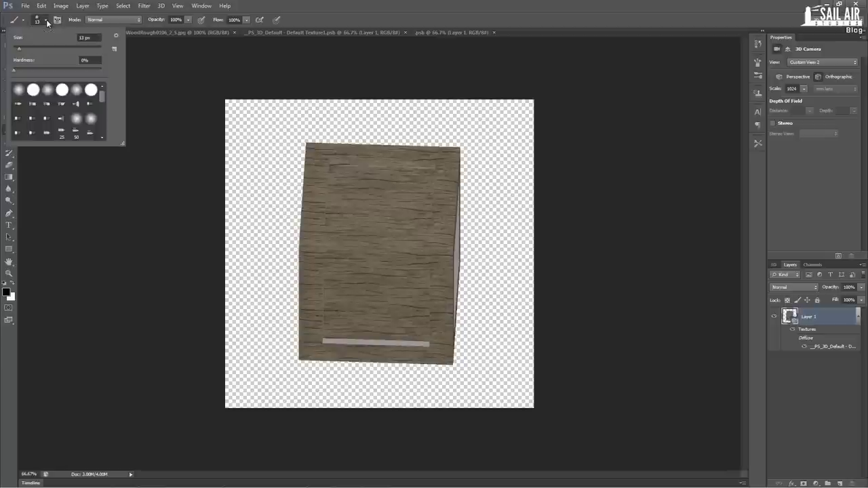
click(115, 35)
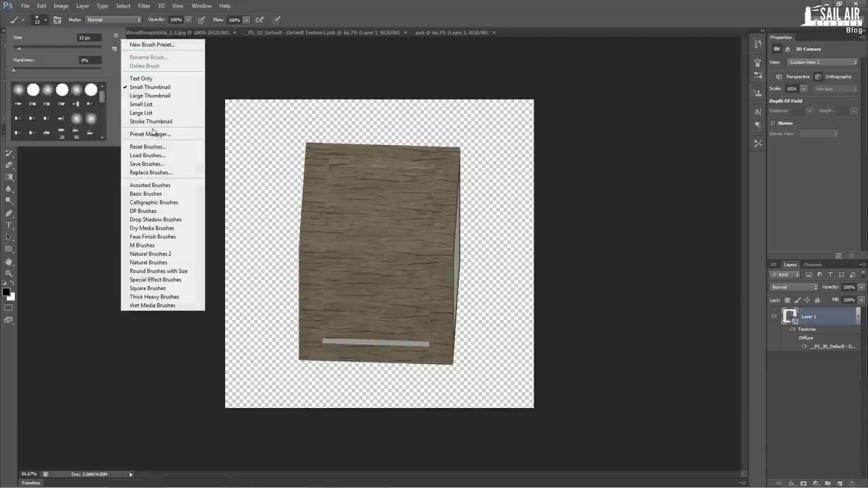
click(162, 155)
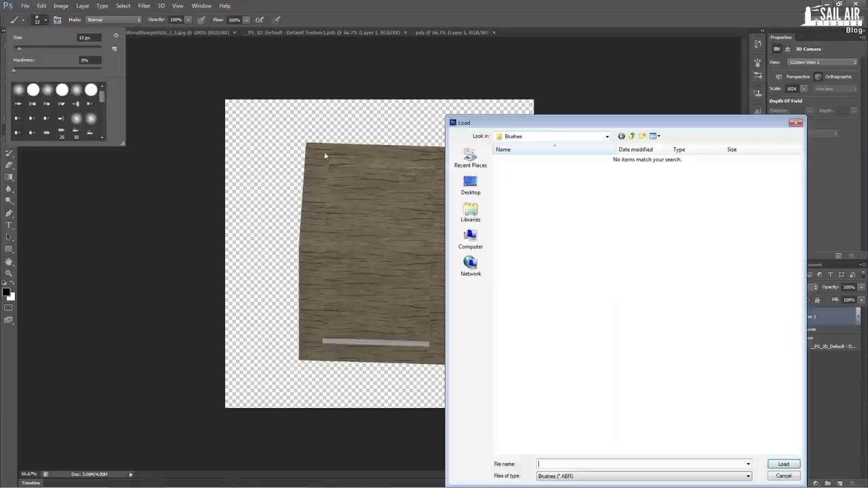
click(471, 185)
click(757, 188)
double_click(757, 188)
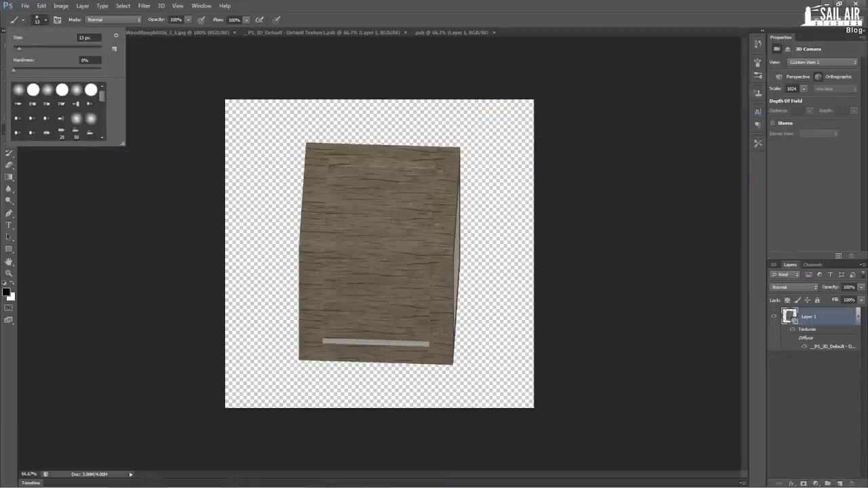
Enlarge the brush preset picker and display the brushes as large thumbnails down to the loaded dirt brushes
mouse_move(103, 94)
mouse_down()
mouse_move(102, 129)
mouse_move(193, 131)
mouse_move(233, 151)
mouse_move(209, 184)
mouse_up()
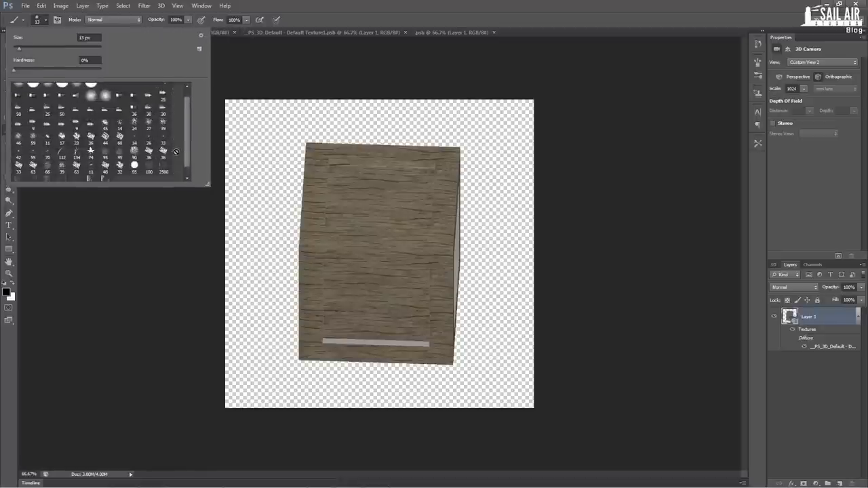
click(200, 35)
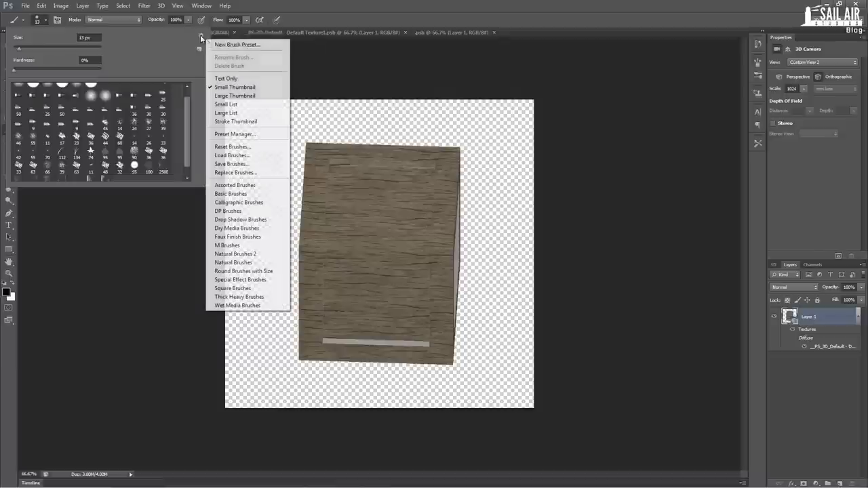
click(234, 93)
drag(186, 102, 179, 180)
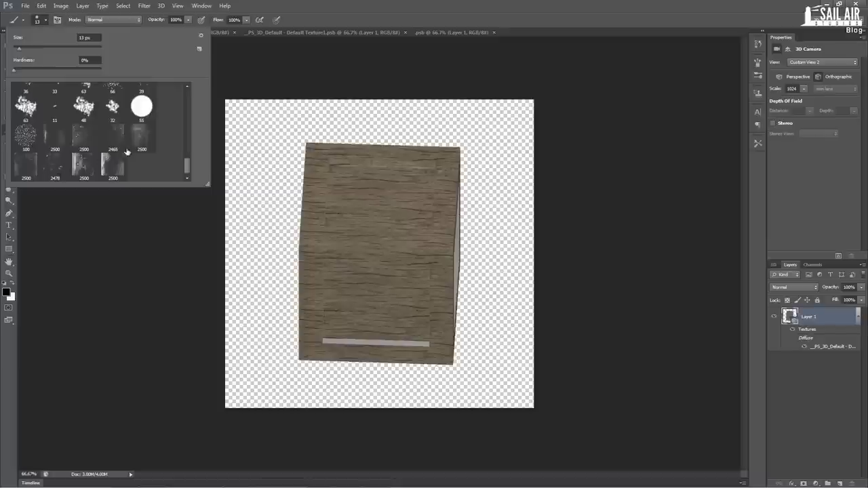
Choose one of the 2500 px dirt brushes, set its size to 1057 px, and undo a test stamp
click(145, 139)
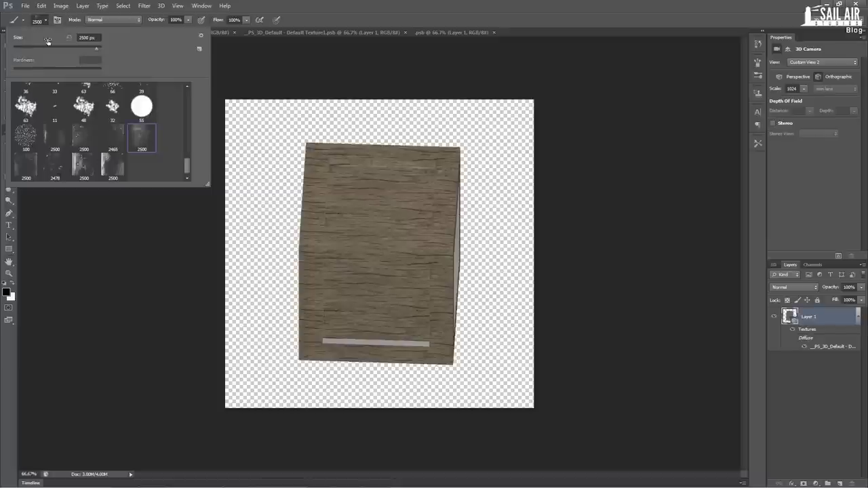
drag(82, 51, 94, 48)
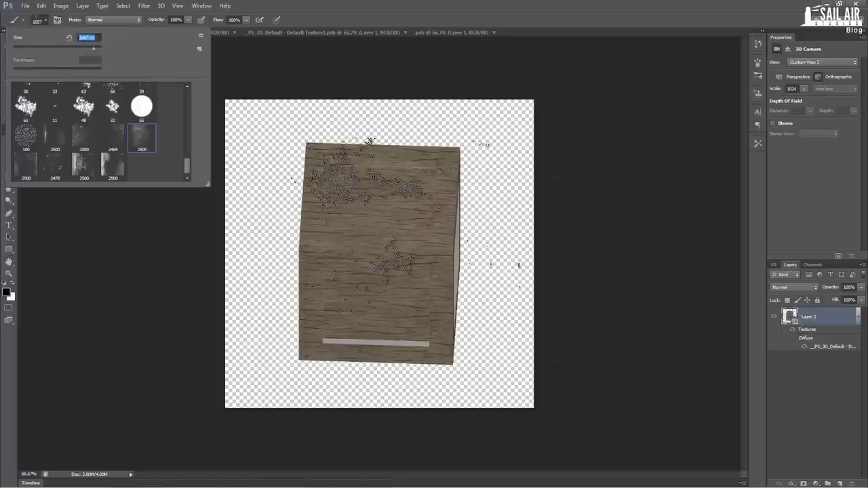
click(422, 256)
key(ctrl+z)
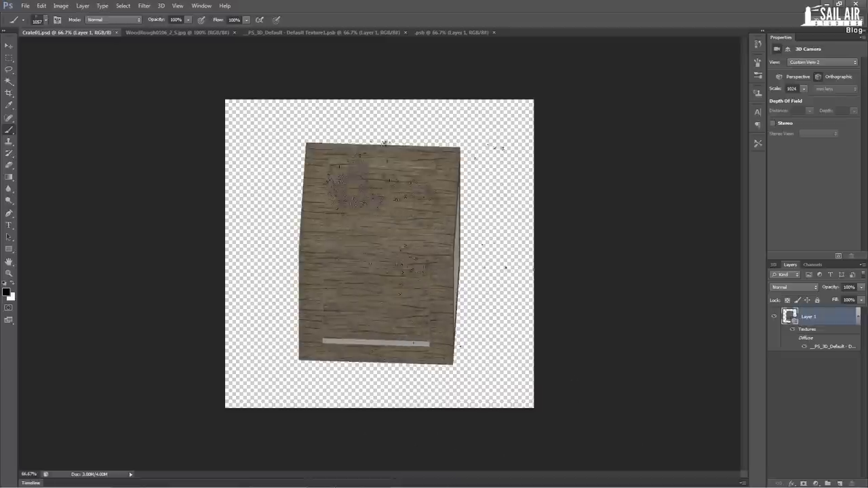
Stamp black dirt and specks over the crate's visible faces, undoing one stamp and replacing it
click(395, 236)
click(378, 340)
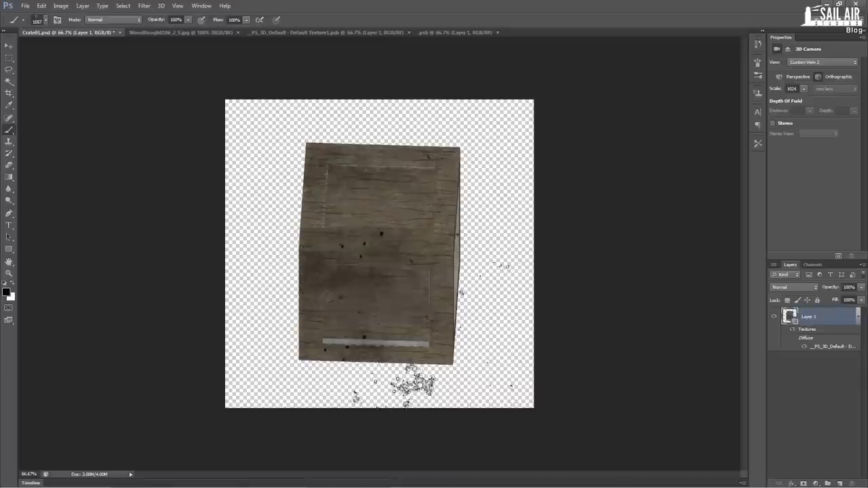
key(ctrl+z)
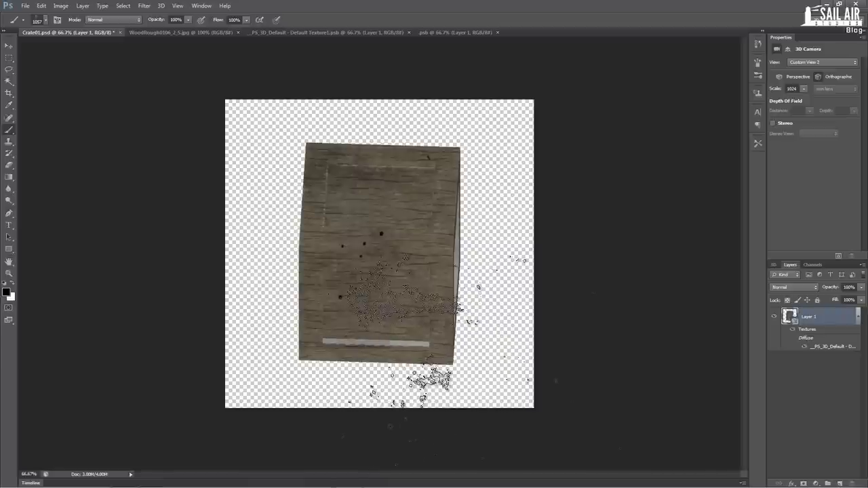
click(434, 337)
Set the 3D camera to the Left view and reposition the infinite light to illuminate the face shown
click(9, 46)
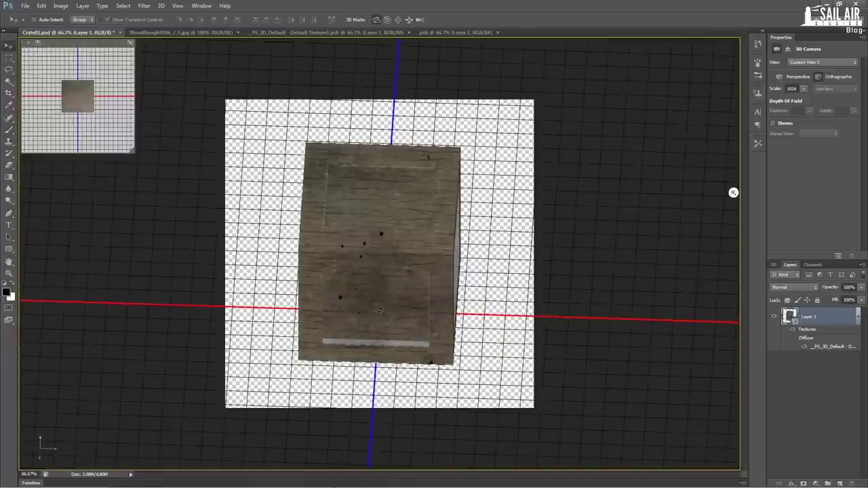
drag(732, 190, 357, 285)
drag(412, 243, 560, 278)
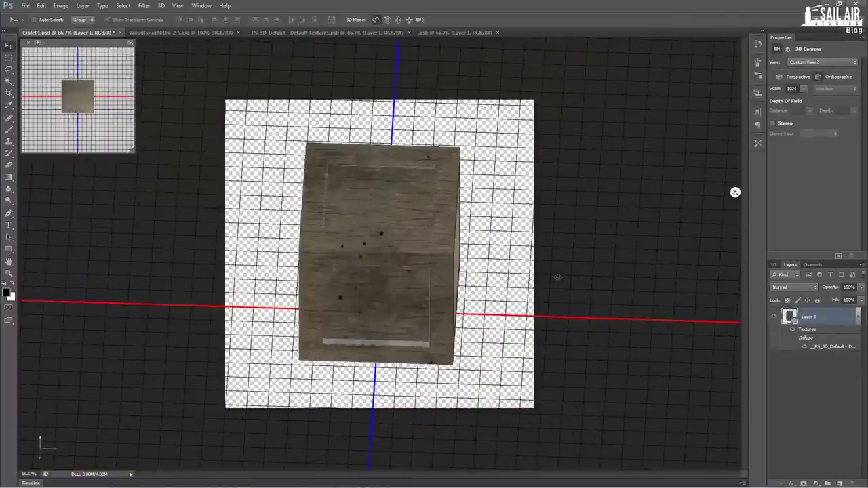
click(798, 63)
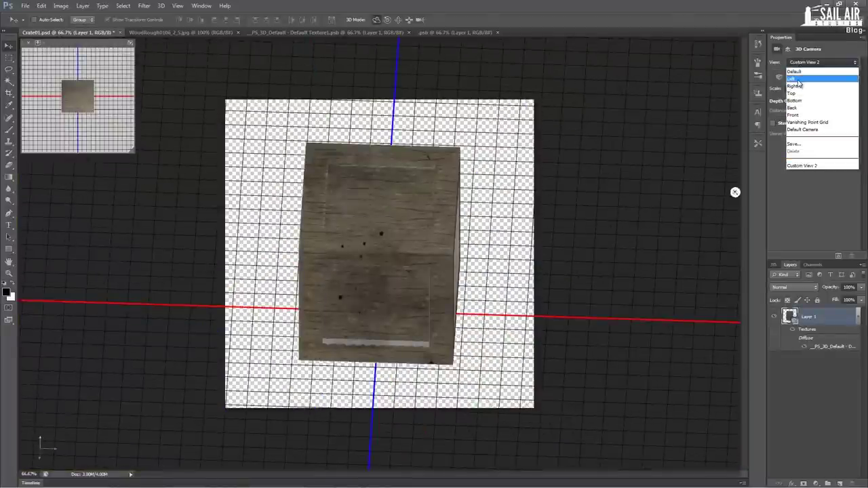
click(795, 80)
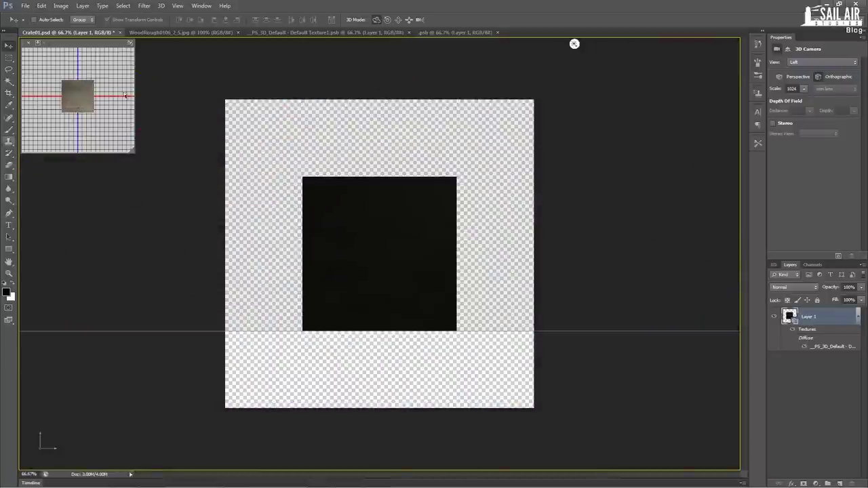
click(574, 45)
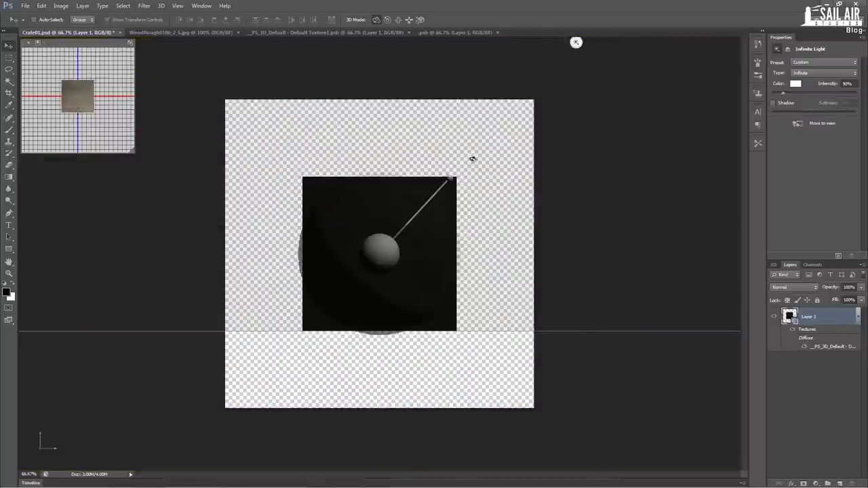
mouse_move(451, 178)
mouse_down()
mouse_move(449, 190)
mouse_move(466, 173)
mouse_move(460, 179)
mouse_up()
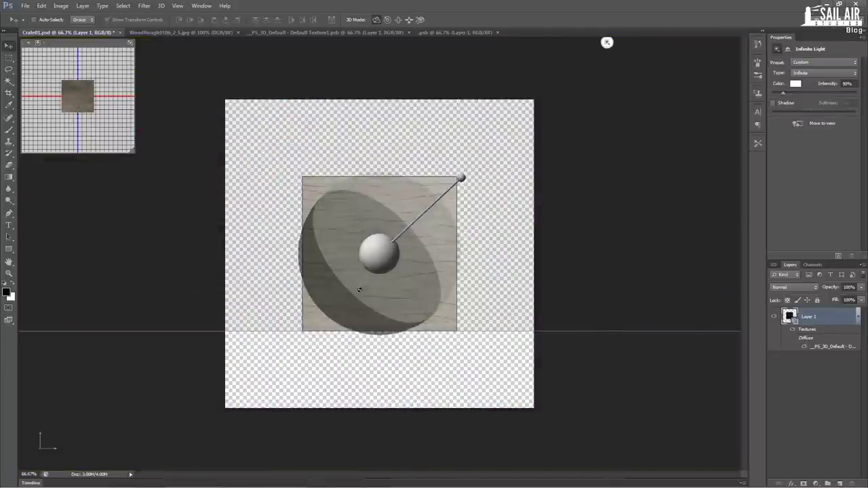
Paint black dirt over the crate's left face with the 1057 px dirt brush
click(9, 140)
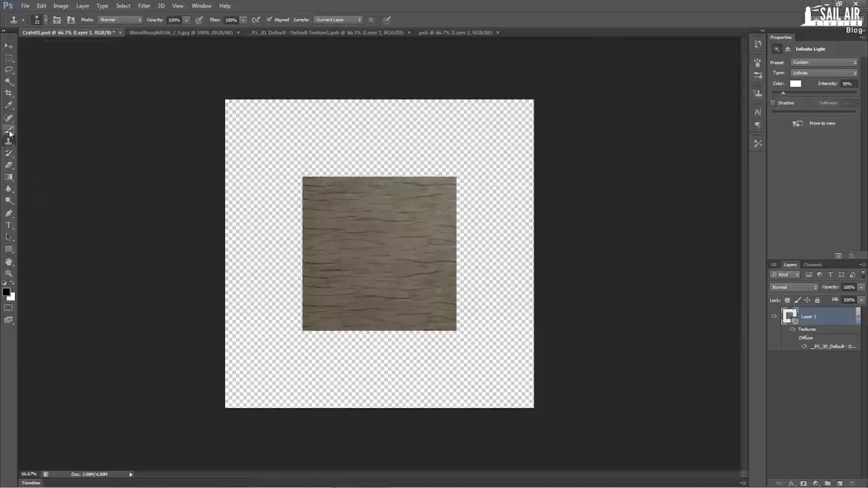
click(9, 130)
mouse_move(400, 276)
mouse_down()
mouse_move(506, 269)
mouse_move(494, 382)
mouse_move(407, 381)
mouse_move(491, 384)
mouse_move(301, 228)
mouse_move(285, 153)
mouse_move(463, 236)
mouse_up()
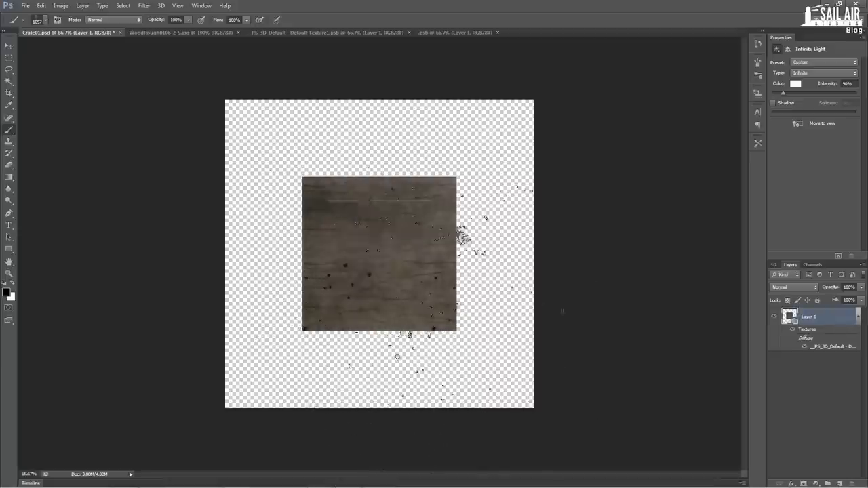
Turn the crate to show its top and front faces and set the dirt brush size to 154 px
click(9, 45)
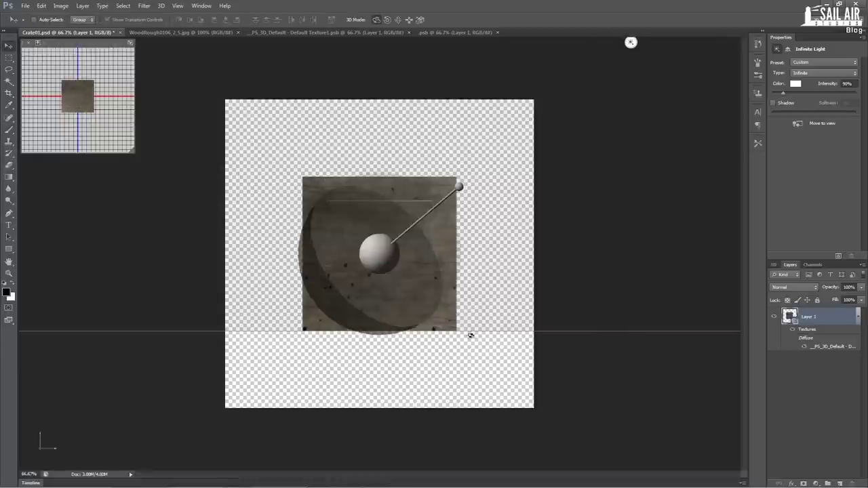
click(496, 376)
drag(499, 355, 223, 44)
drag(347, 300, 323, 327)
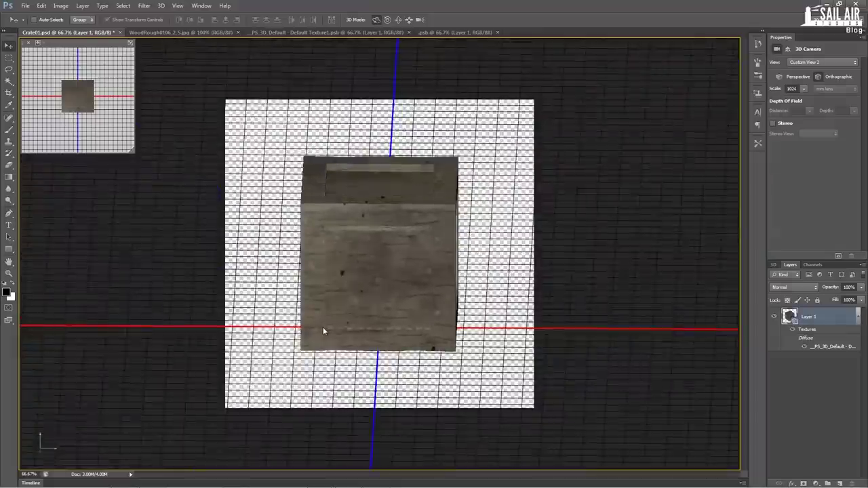
click(10, 131)
click(47, 22)
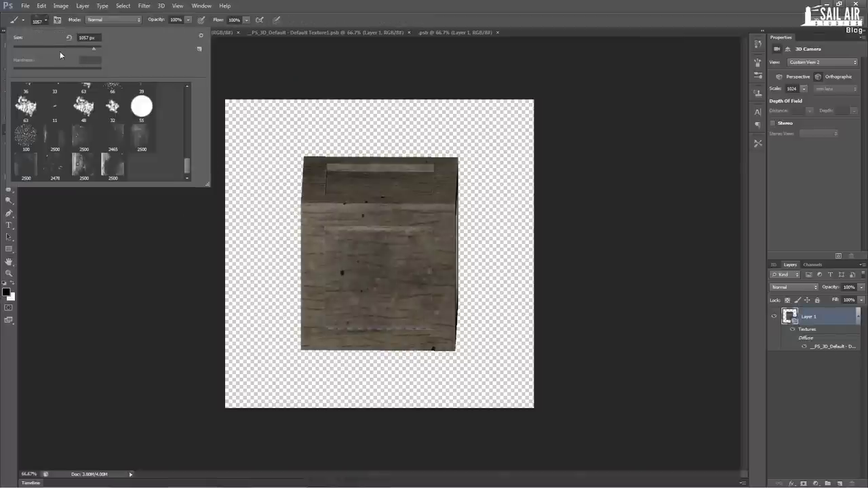
drag(50, 47, 69, 47)
key(Return)
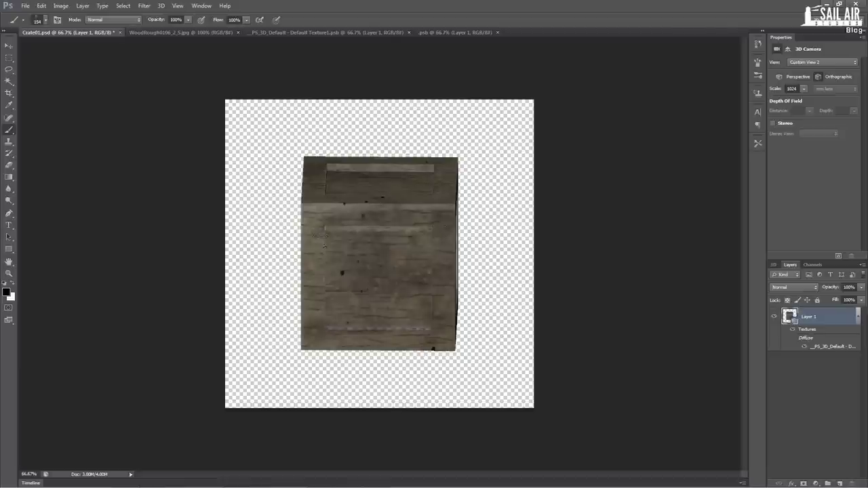
View the dirtied crate from a corner angle and open its diffuse texture document
click(9, 46)
drag(543, 305, 255, 322)
drag(234, 44, 25, 297)
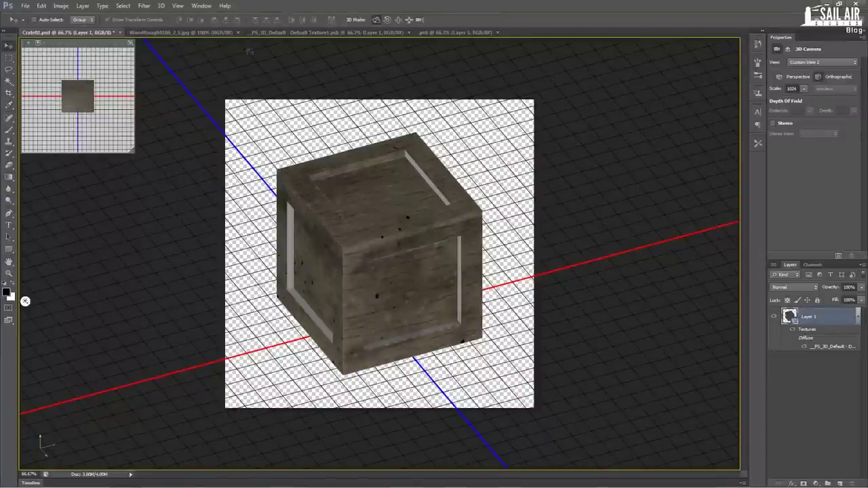
double_click(832, 347)
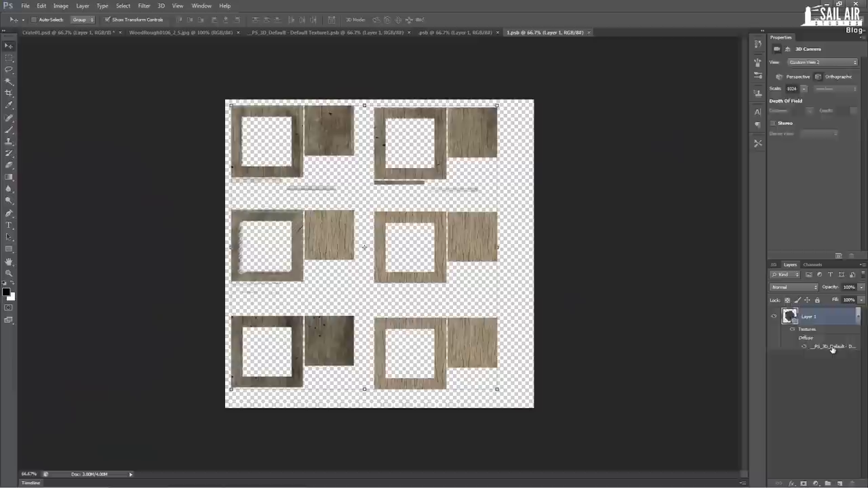
Open AmbientOcculsion.tga from the Texturing folder, select its entire image, and close the file
click(25, 5)
key(ctrl+o)
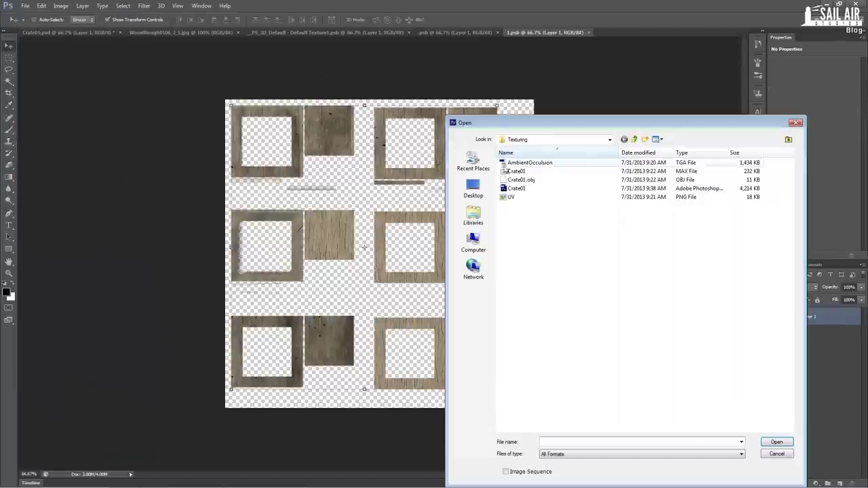
double_click(533, 167)
key(ctrl+a)
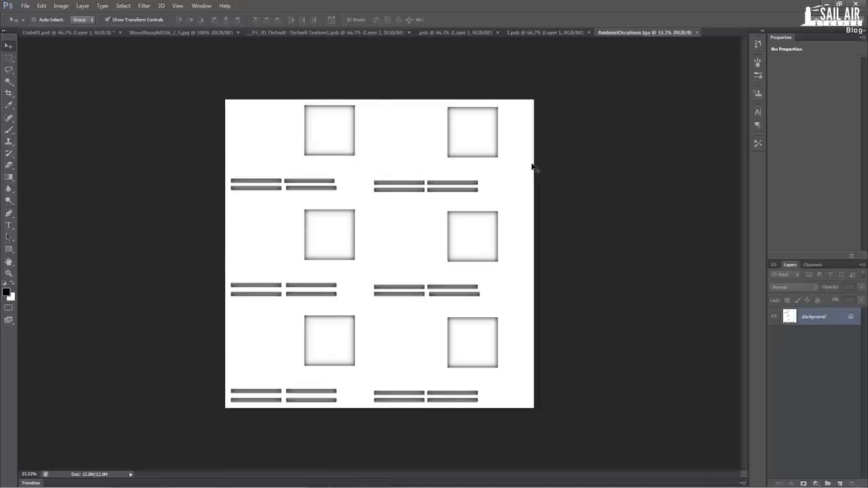
click(696, 32)
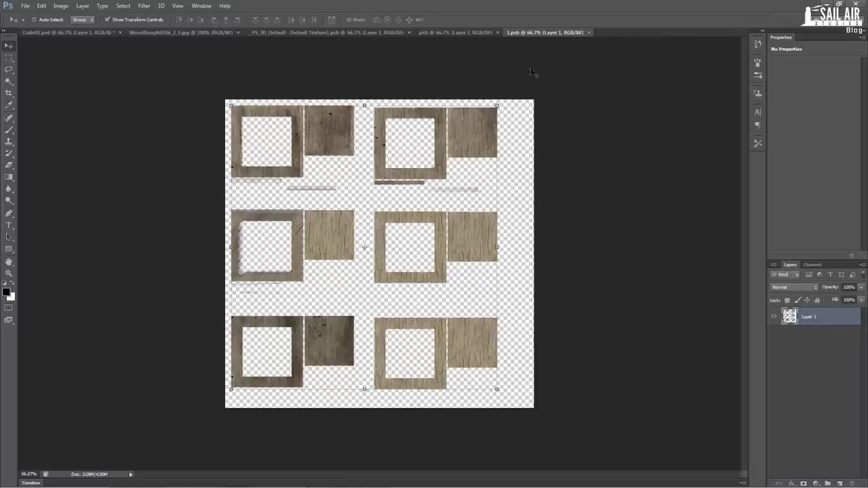
Paste the ambient occlusion image into the diffuse texture as a new layer, scale it to 50% to fill the canvas, and apply the transformation
key(ctrl+v)
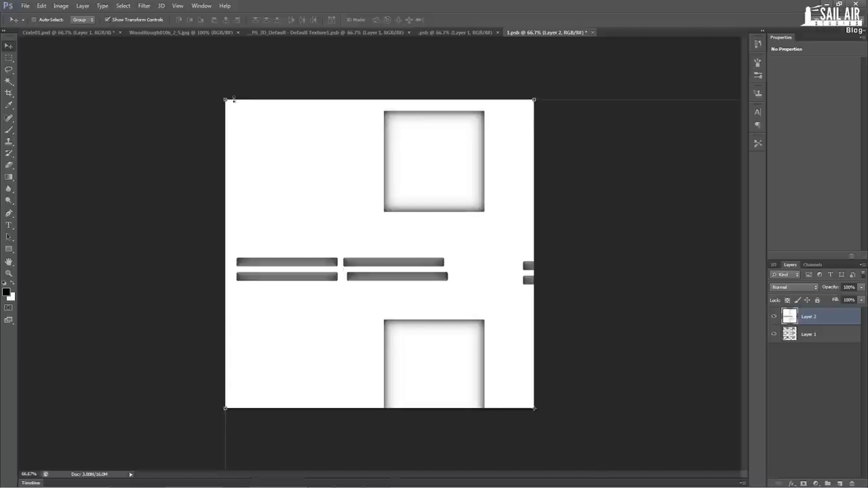
drag(226, 100, 384, 258)
drag(455, 316, 302, 157)
drag(527, 388, 534, 408)
click(9, 58)
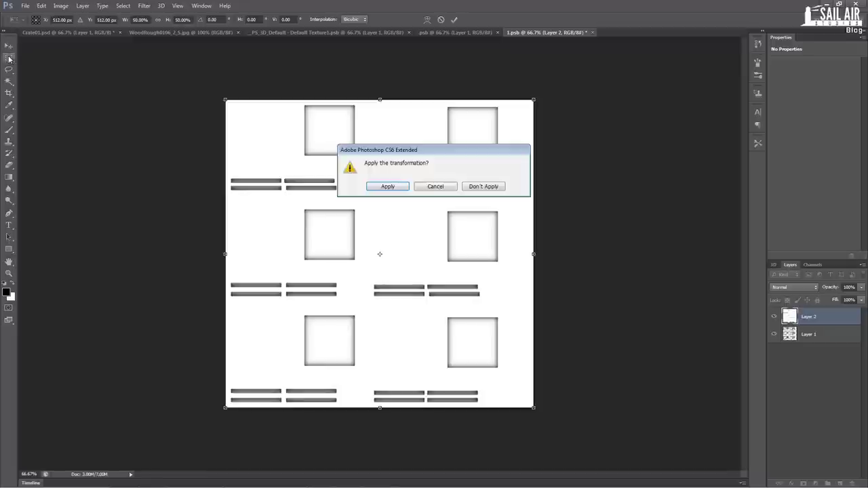
click(386, 190)
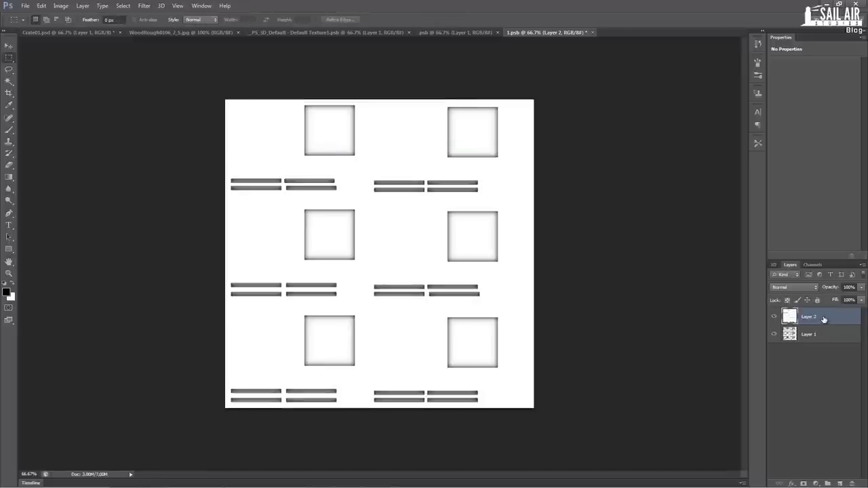
Set the ambient occlusion layer's blend mode to Multiply and inspect the crate in Crate01.psd from another corner angle
click(795, 287)
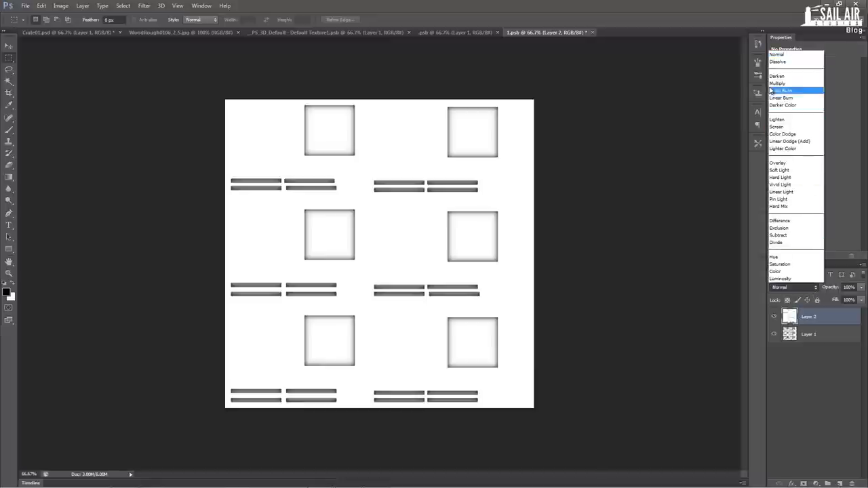
click(787, 80)
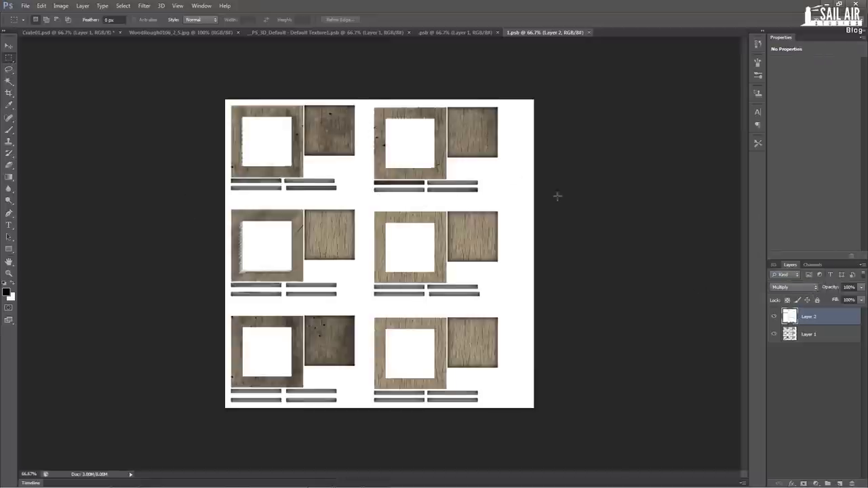
click(78, 32)
click(9, 44)
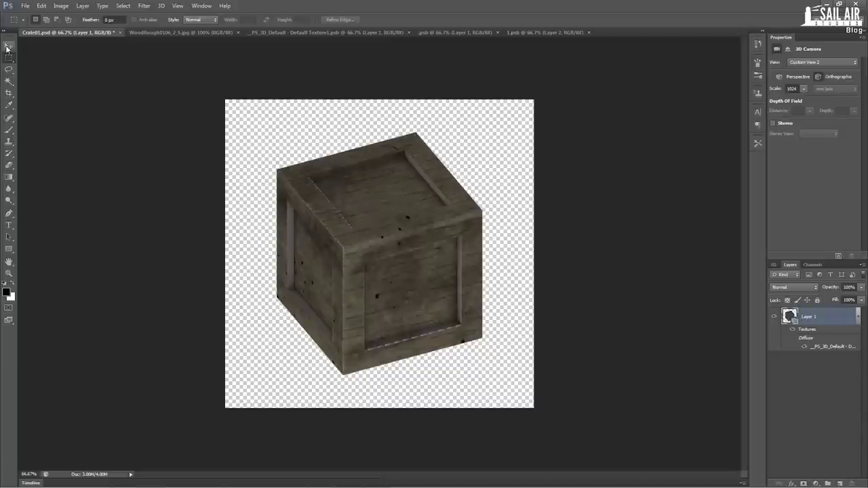
drag(509, 244, 545, 464)
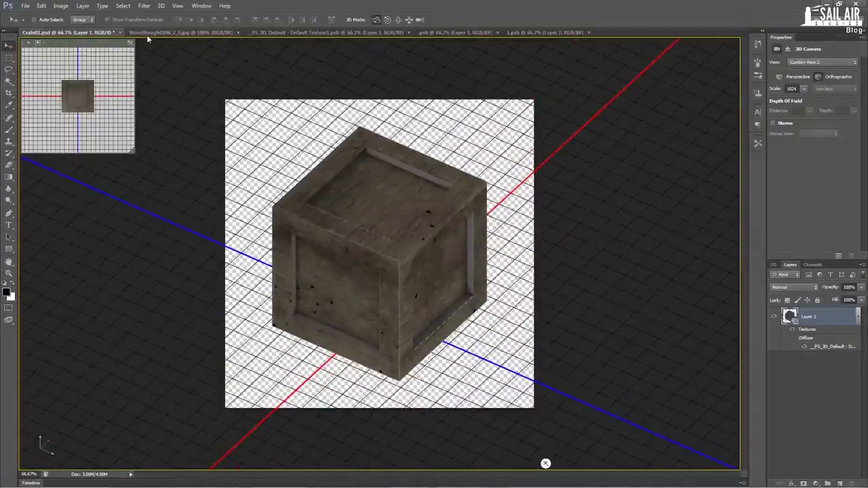
Compare the open texture documents and briefly toggle the ambient occlusion layer's visibility in 1.psb
click(546, 32)
click(449, 34)
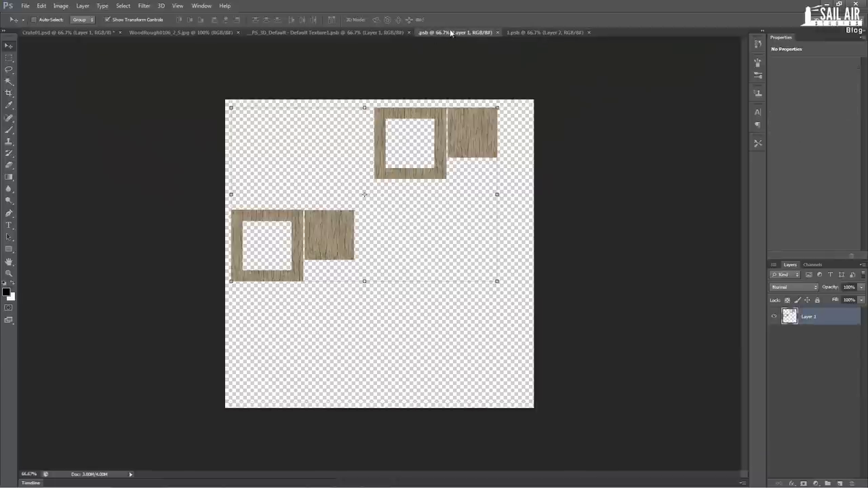
click(547, 34)
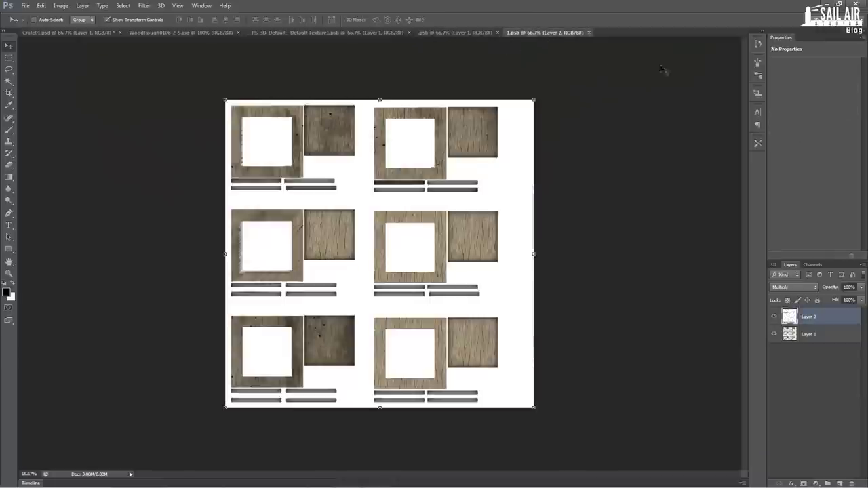
click(775, 317)
click(776, 318)
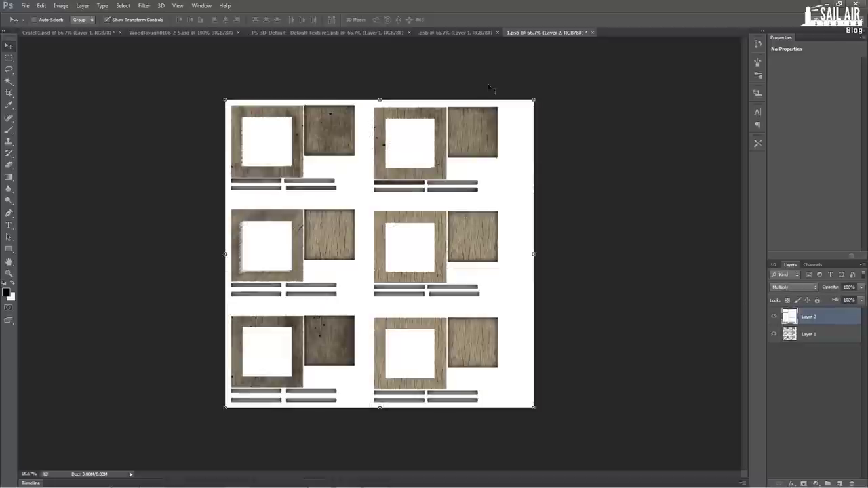
click(450, 33)
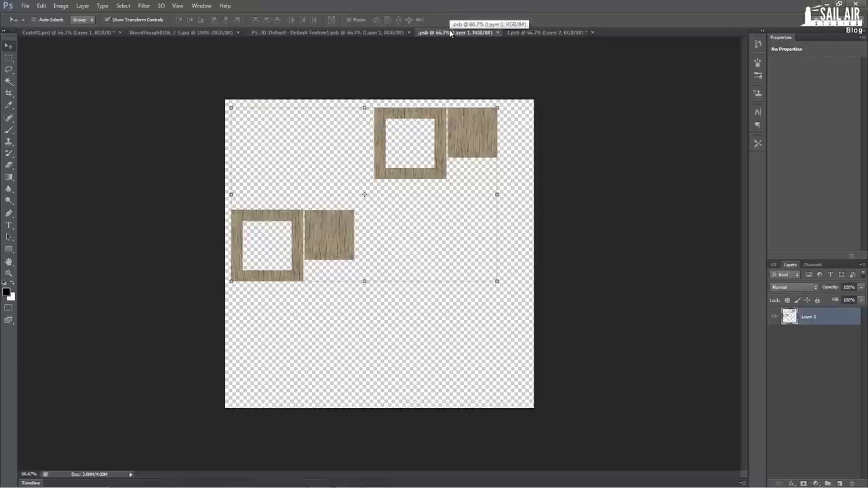
key(ctrl+Tab)
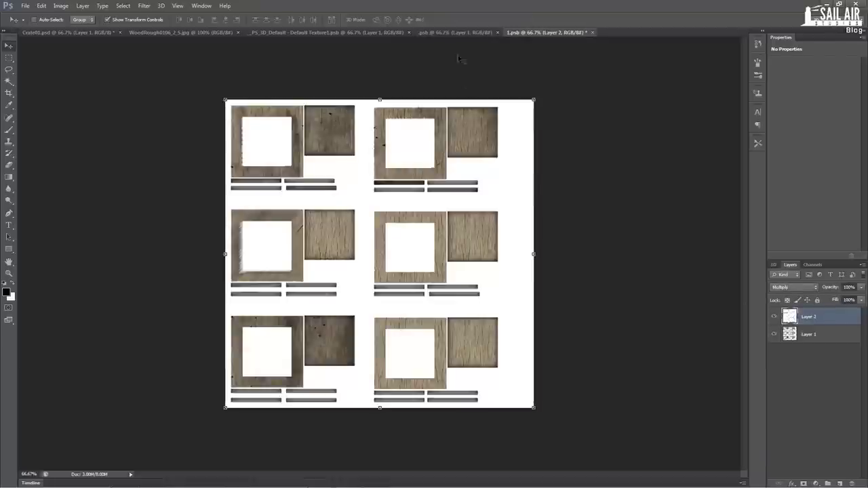
Close the unneeded default texture, unnamed .psb and WoodRough0106_2_S.jpg documents, keeping Crate01.psd and 1.psb open
click(326, 34)
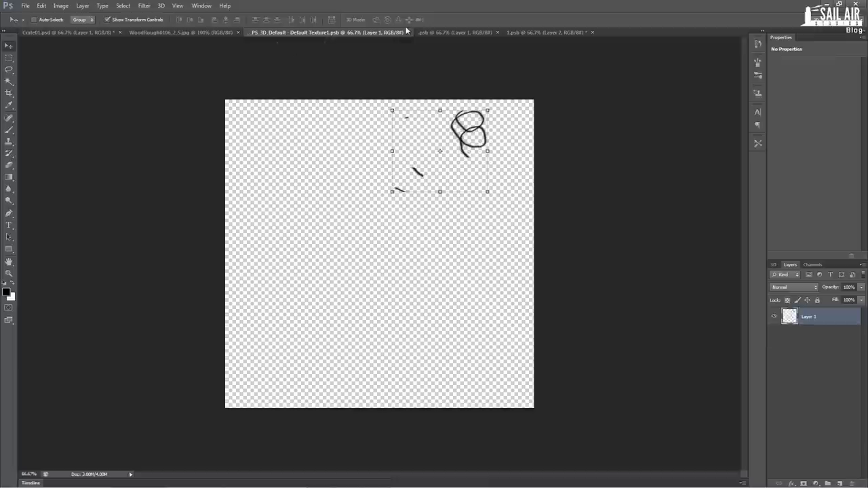
click(407, 32)
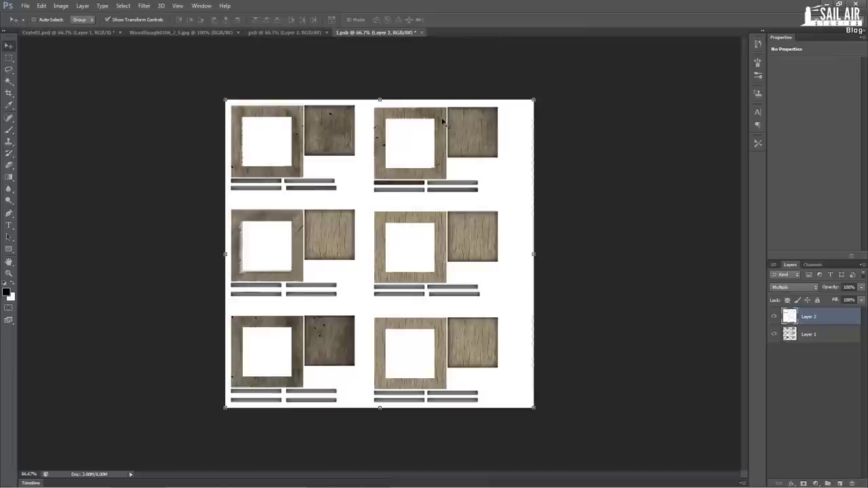
click(278, 33)
click(326, 33)
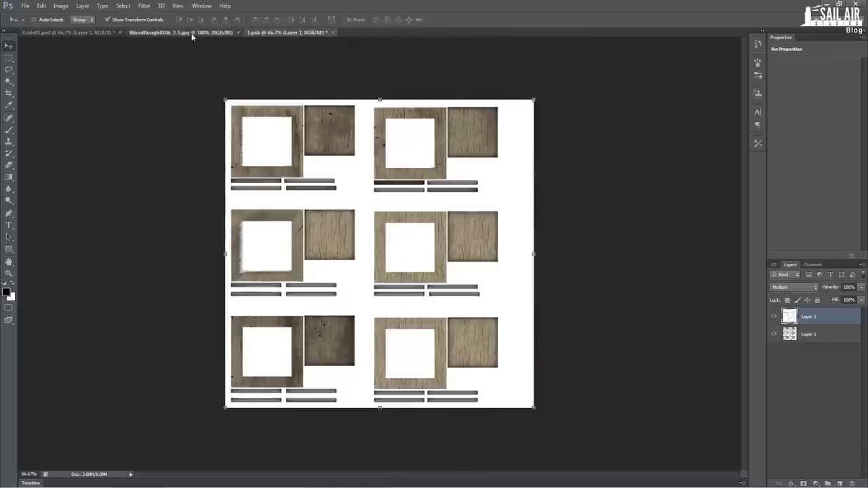
click(192, 36)
click(299, 34)
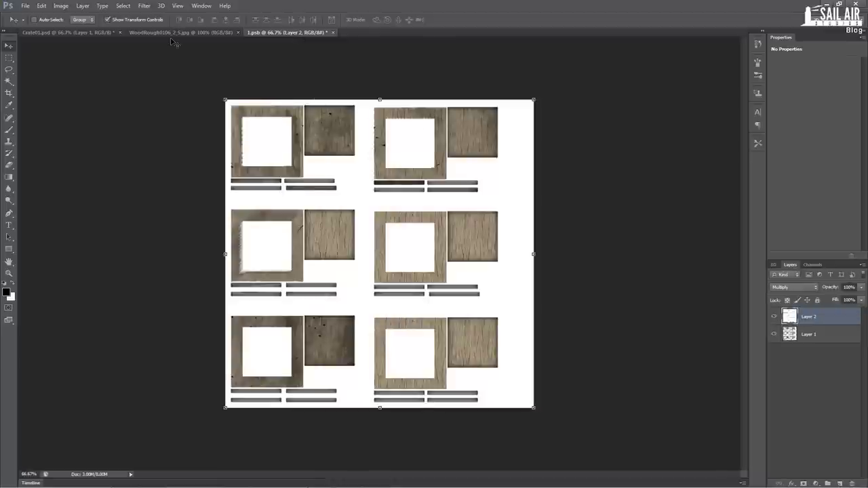
click(175, 33)
click(237, 32)
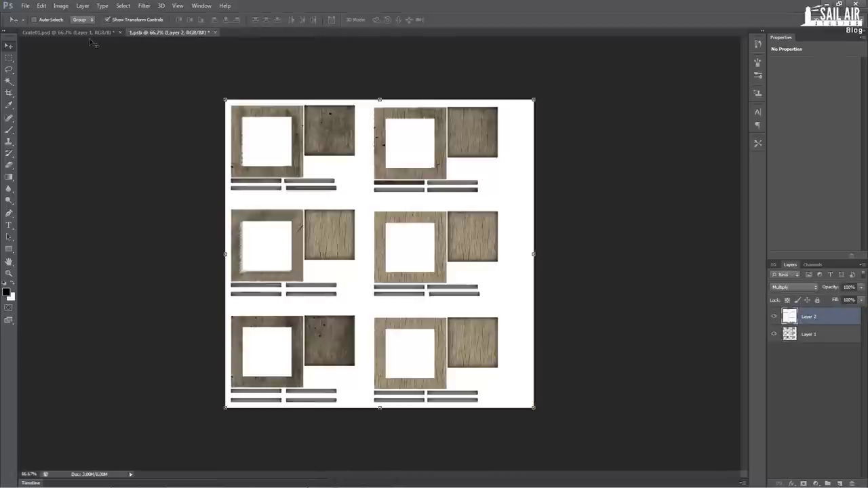
Turn the crate slightly in Crate01.psd, compare it with the 1.psb texture, and activate the Brush tool on the crate document
click(76, 33)
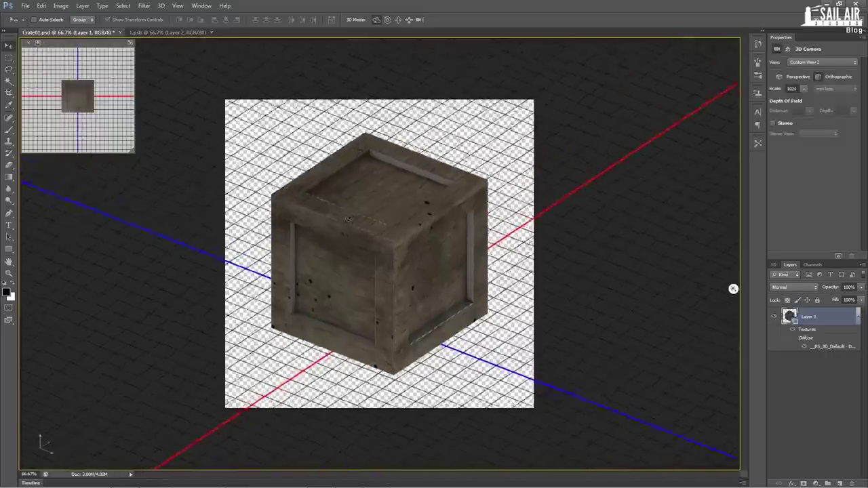
drag(348, 219, 358, 218)
click(171, 33)
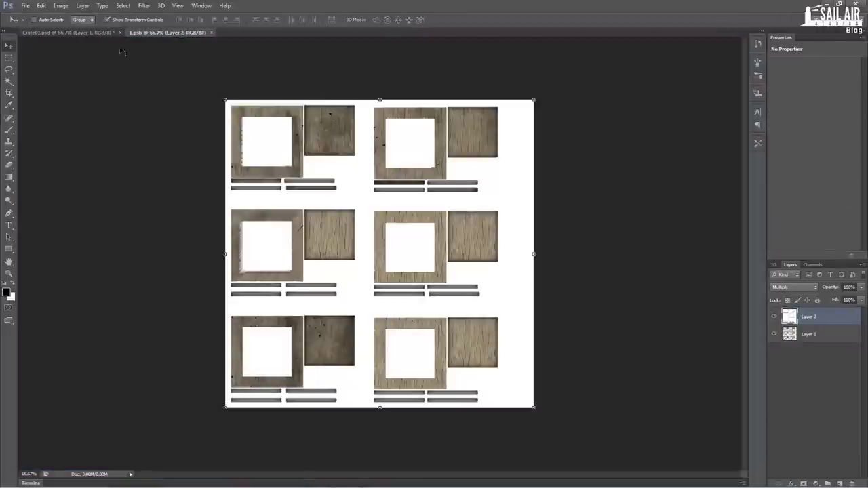
click(84, 32)
click(8, 129)
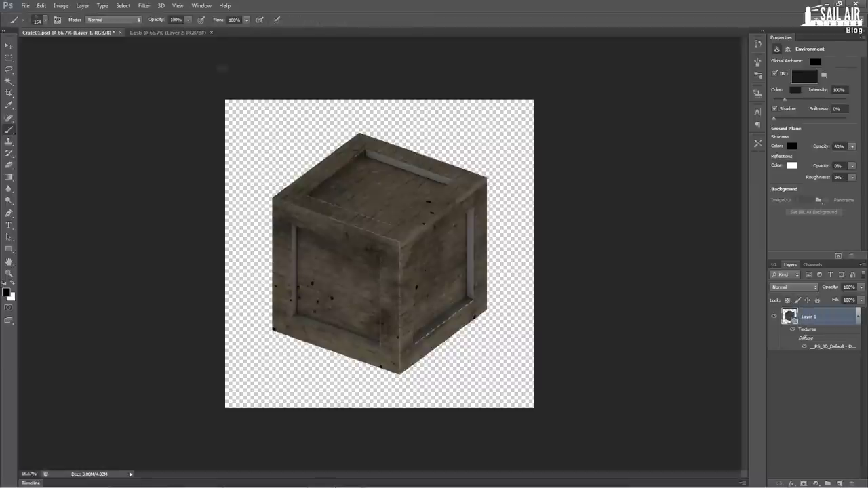
Toggle both layers in 1.psb to compare them, leave the ambient occlusion layer hidden, and check the crate against the texture
click(171, 33)
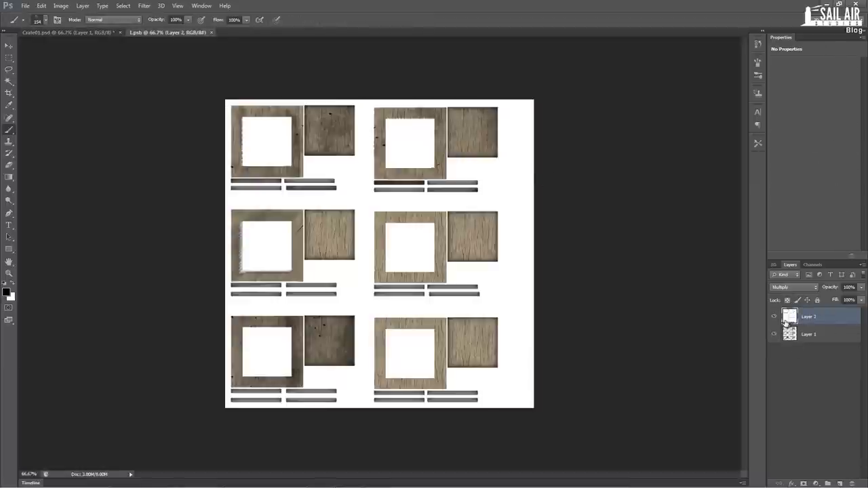
click(775, 317)
click(775, 318)
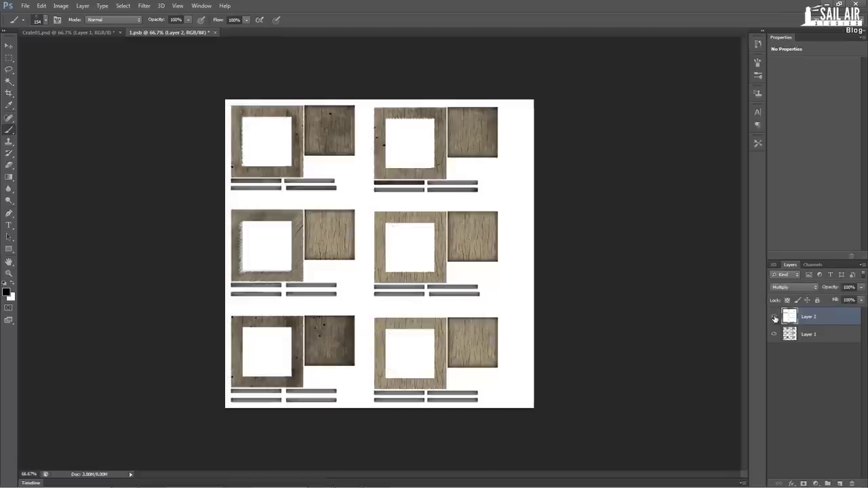
click(773, 335)
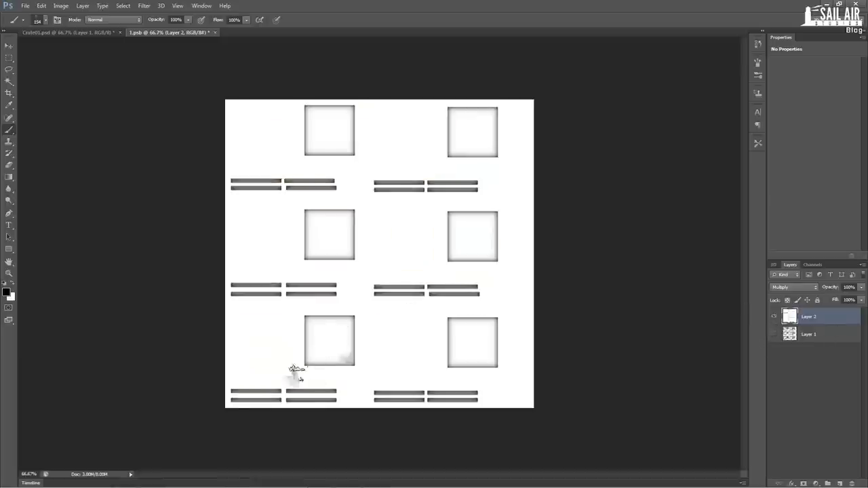
click(775, 336)
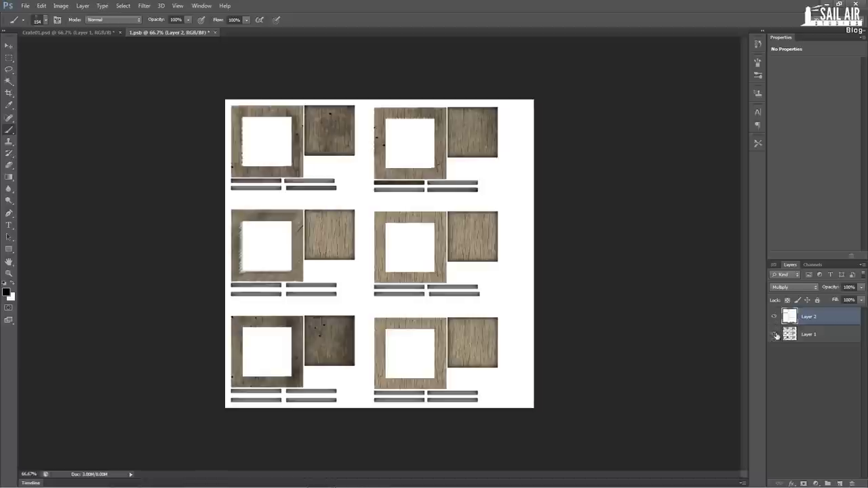
click(775, 317)
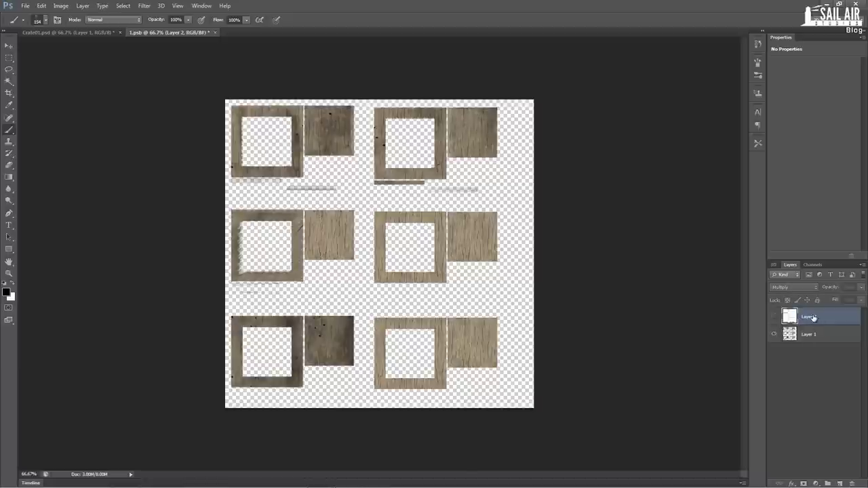
click(68, 32)
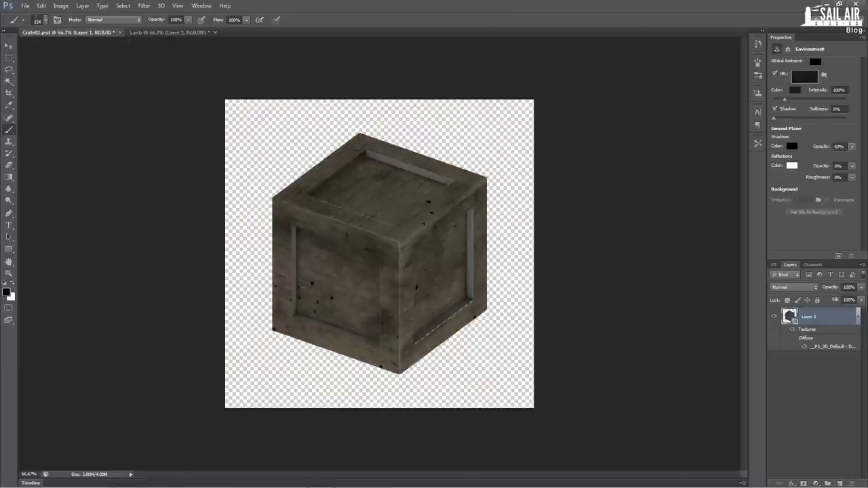
click(170, 32)
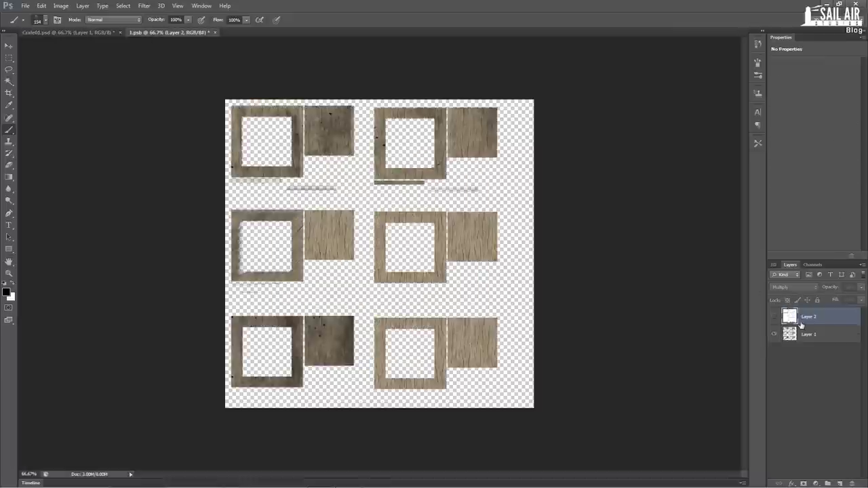
Add a new layer to 1.psb, place it between the ambient occlusion layer and the wood layer, and select it
click(840, 483)
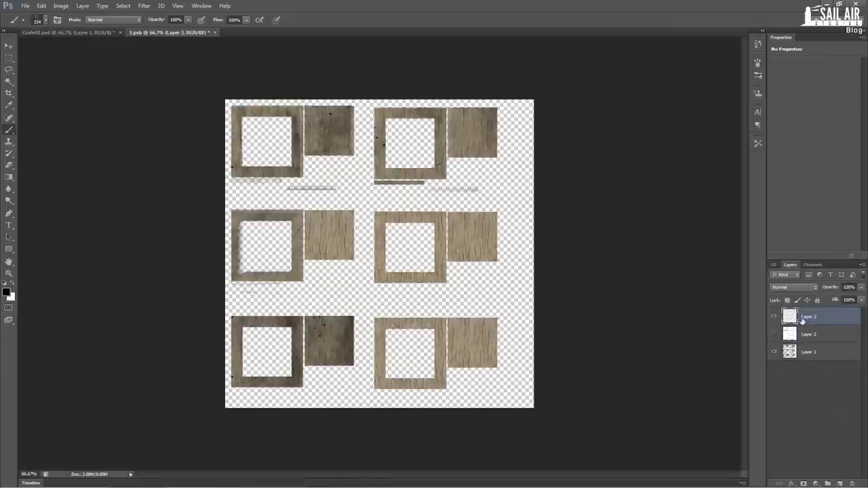
click(775, 335)
click(775, 334)
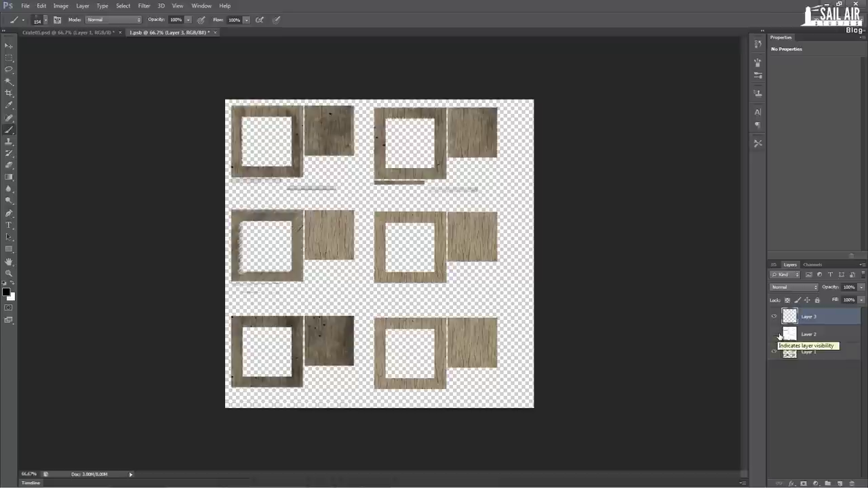
drag(812, 319, 815, 338)
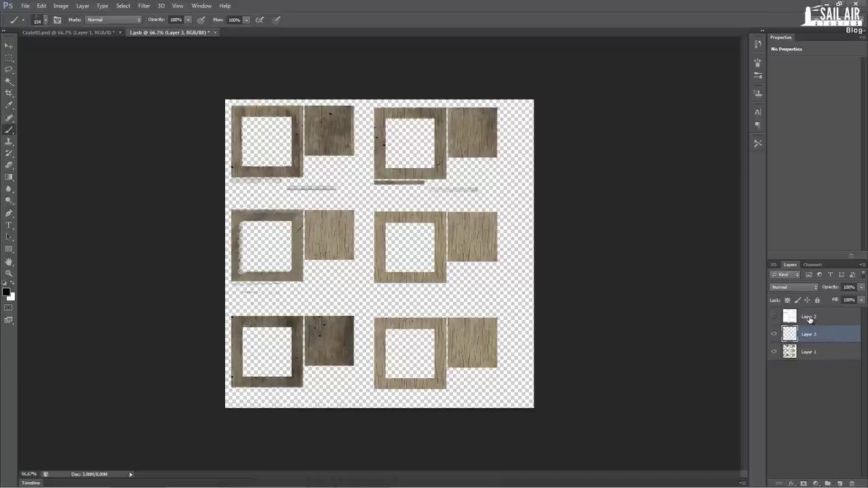
click(810, 319)
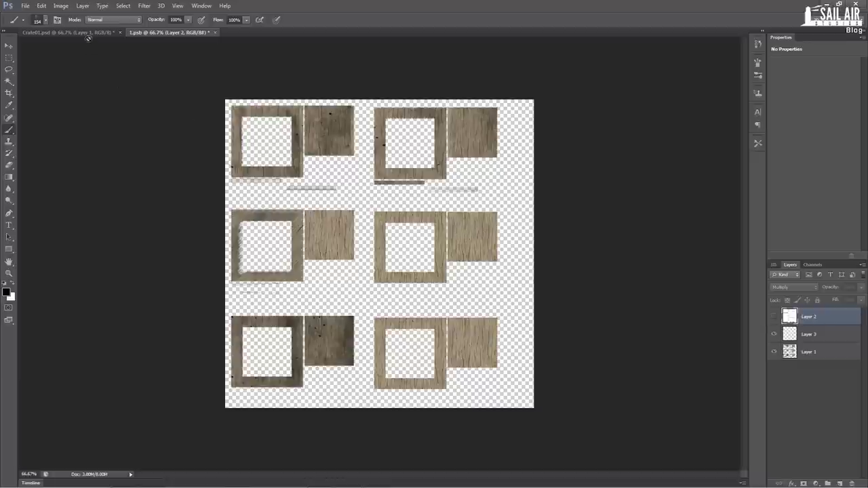
click(791, 334)
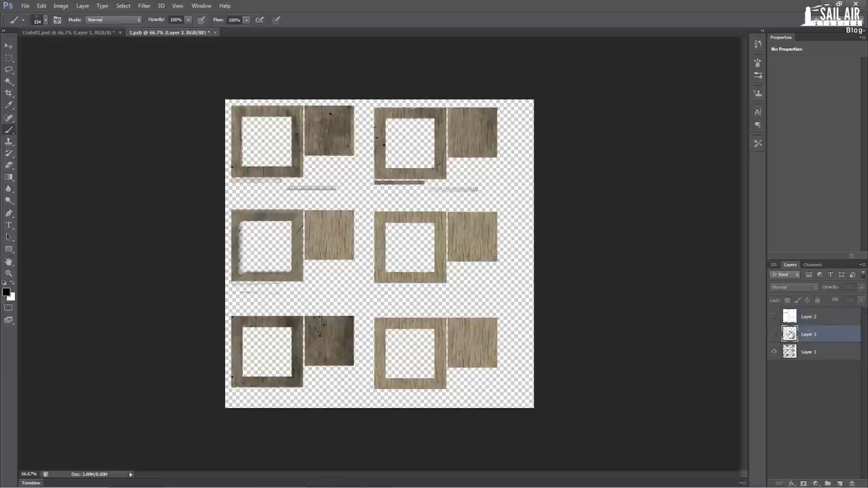
Add a new layer above the crate in Crate01.psd and paint black dirt over the crate with the 154 px brush
click(81, 34)
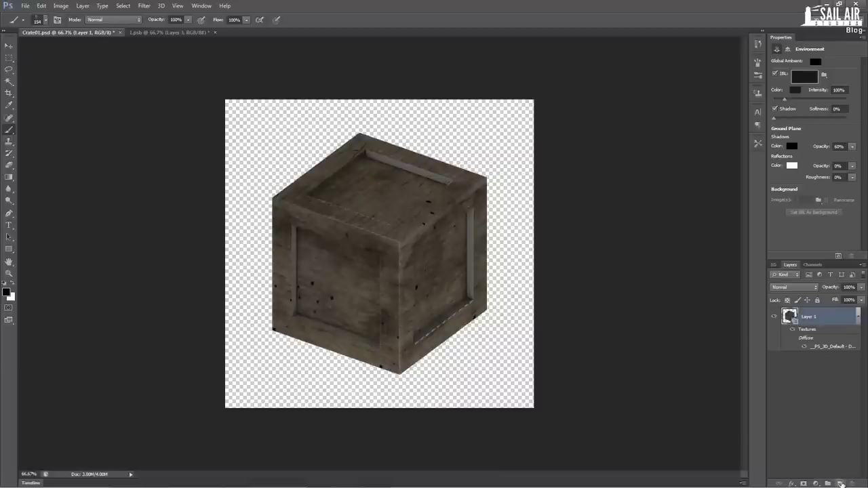
click(840, 484)
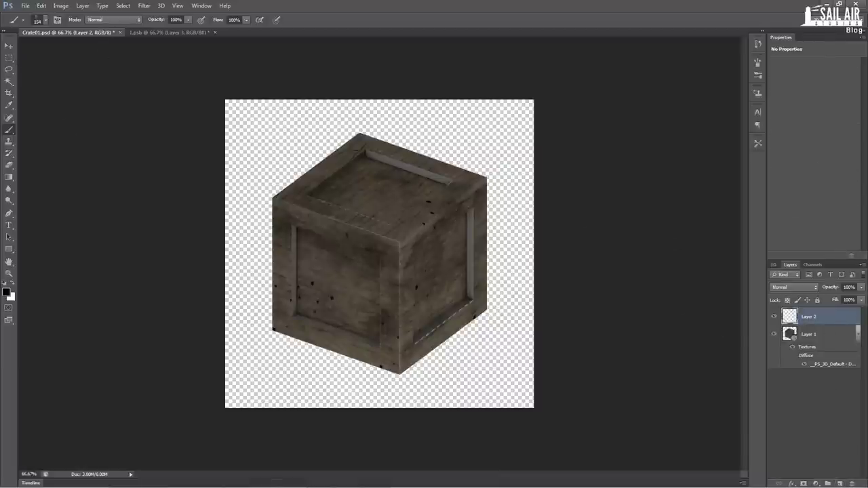
mouse_move(445, 208)
mouse_down()
mouse_move(405, 254)
mouse_move(291, 341)
mouse_move(374, 350)
mouse_move(432, 373)
mouse_up()
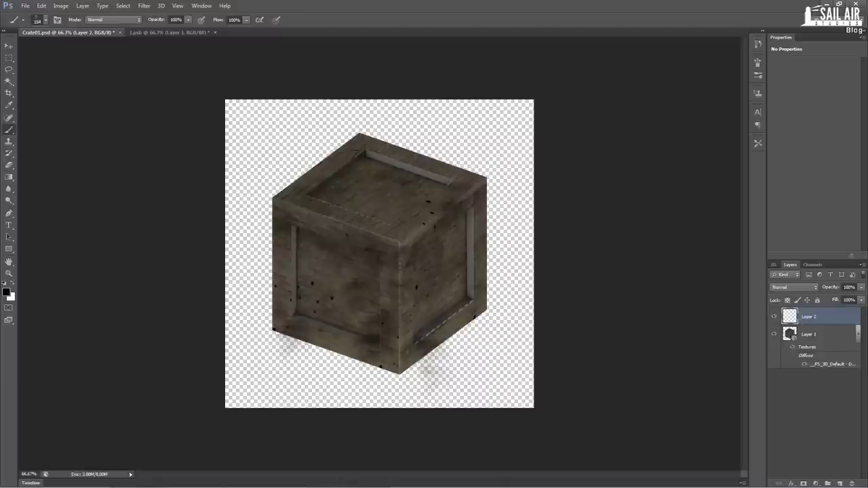
Paint more black dirt over the crate in Crate01.psd and try merging the dirt layer down into the crate layer
mouse_move(380, 354)
mouse_down()
mouse_move(475, 309)
mouse_move(479, 227)
mouse_move(411, 166)
mouse_move(309, 163)
mouse_up()
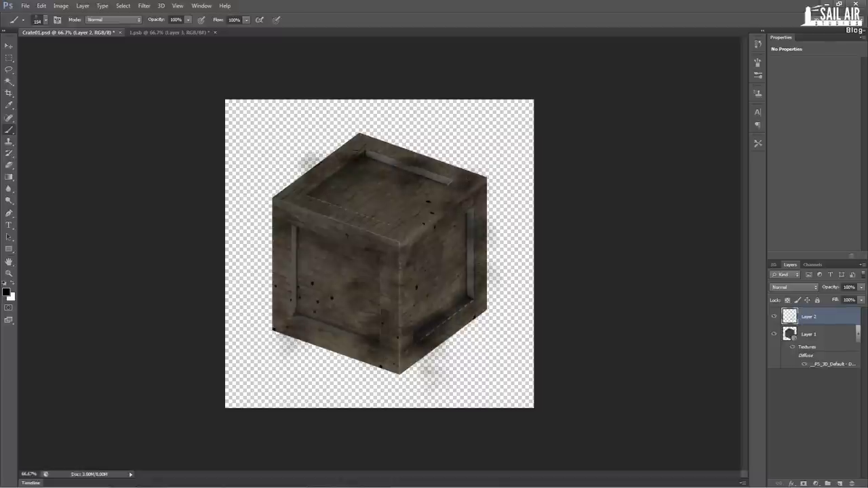
right_click(822, 316)
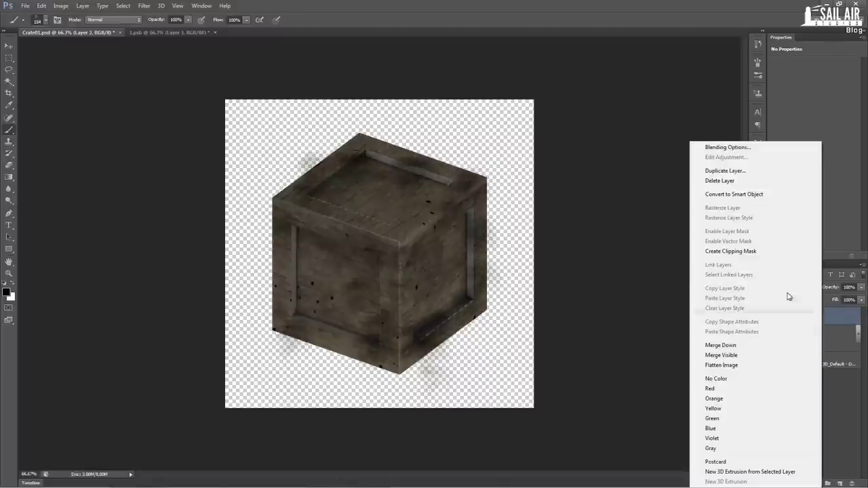
click(721, 345)
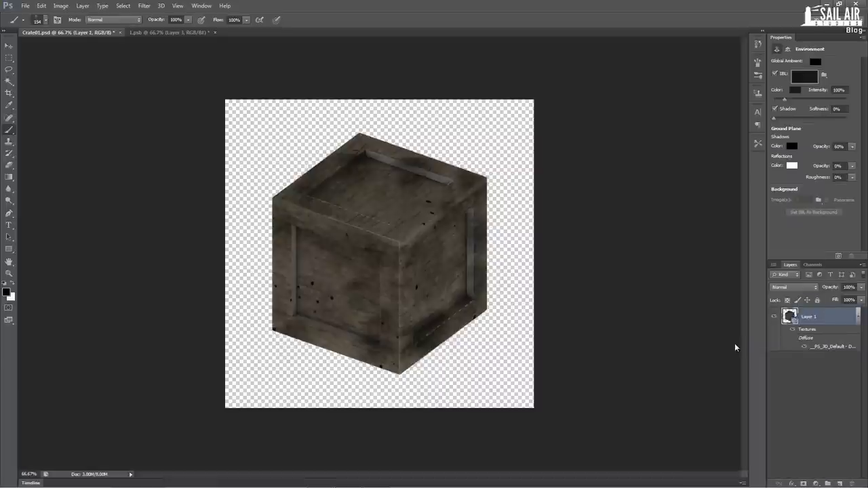
click(160, 32)
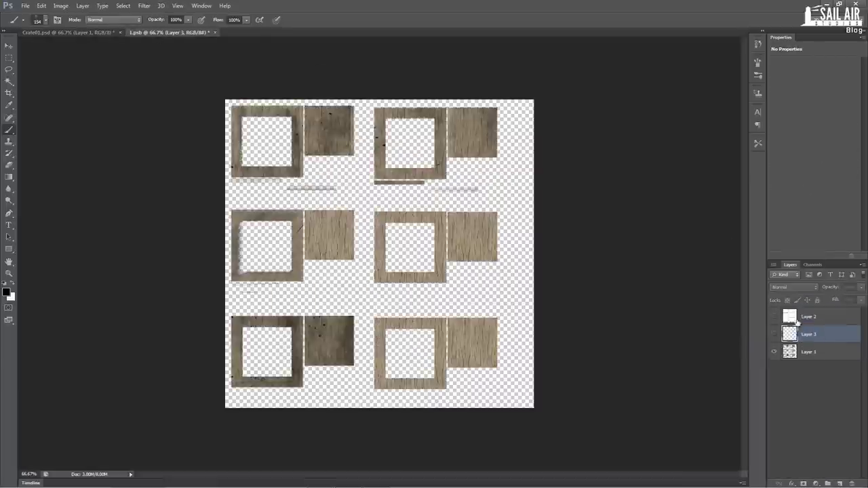
click(89, 32)
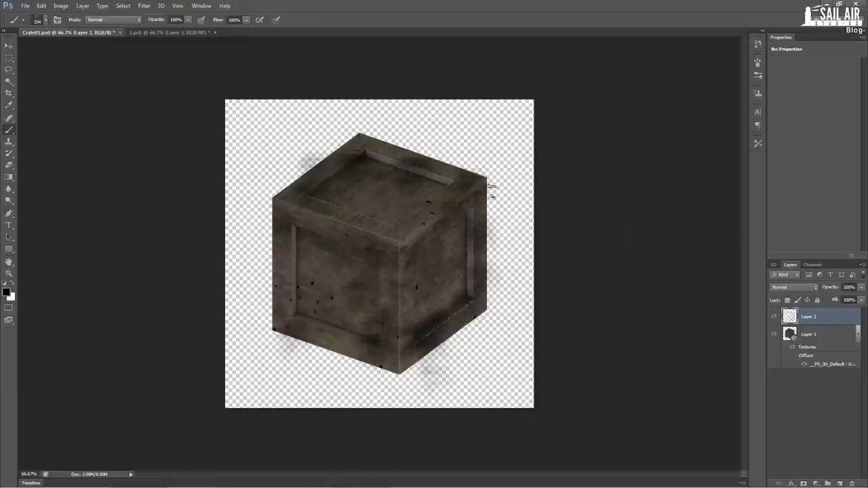
Select Layer 2 in 1.psb, and merge the visible layers in Crate01.psd so the dirt transfers onto the crate
click(175, 31)
click(799, 317)
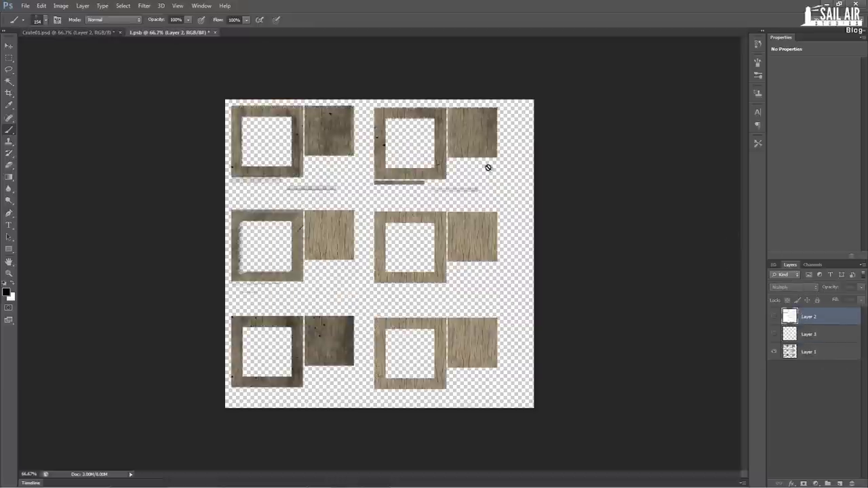
click(71, 32)
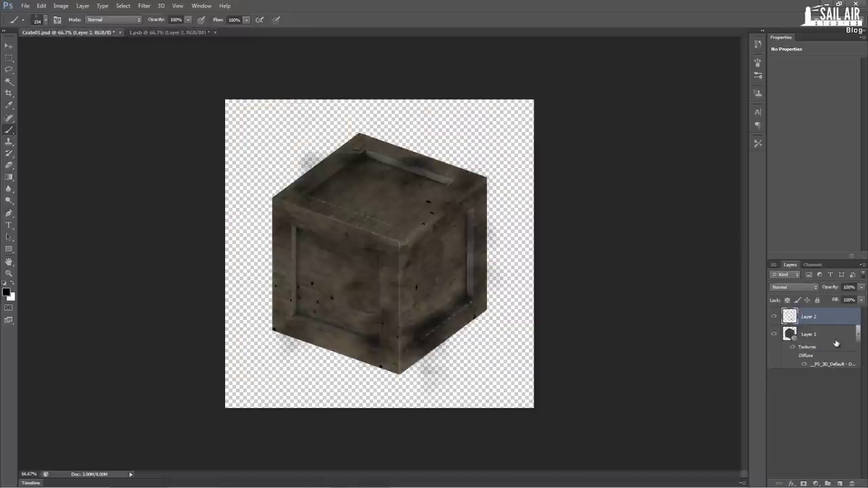
right_click(830, 319)
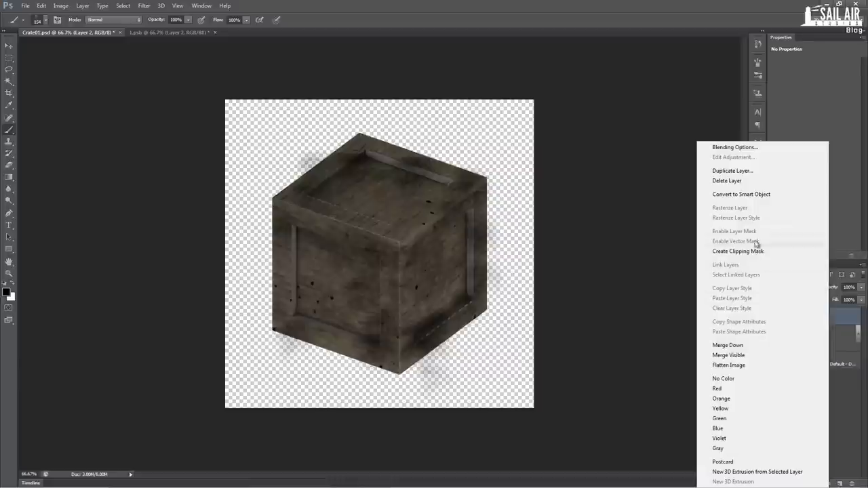
click(731, 354)
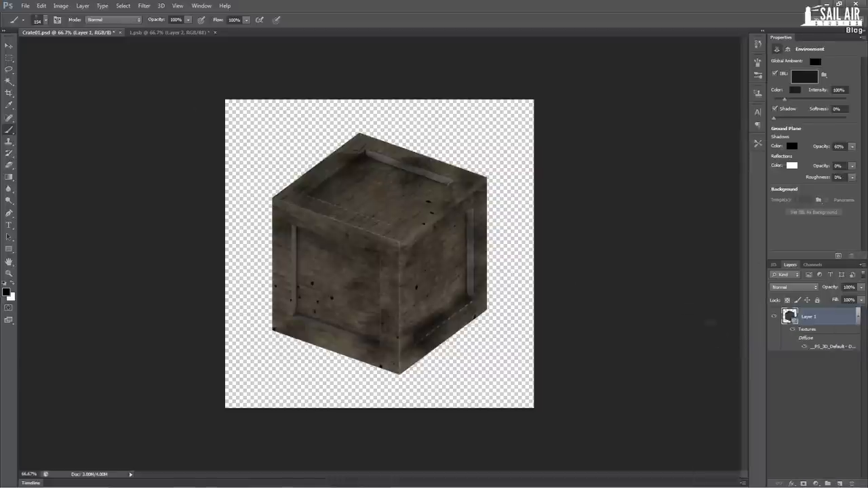
Rotate the crate with the Move tool so its right face turns toward the viewer
click(9, 46)
drag(461, 330, 523, 344)
drag(733, 98, 25, 412)
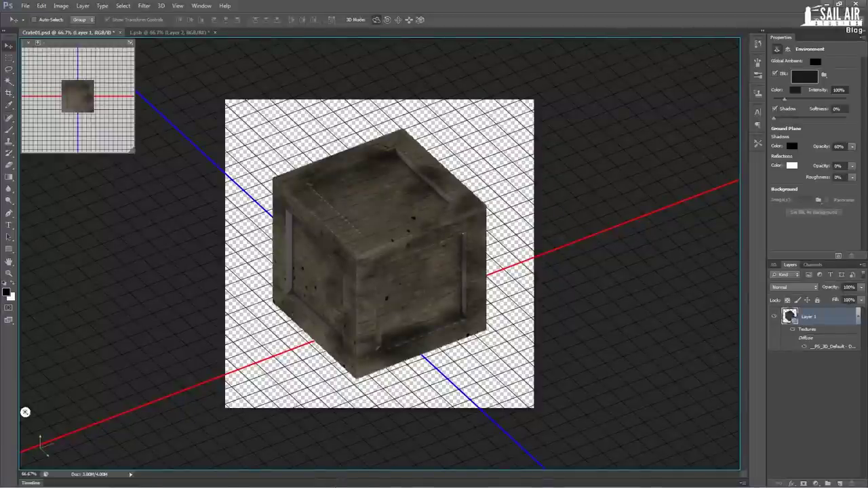
Check the 1.psb texture for the dirt by selecting Layer 3 and toggling its visibility, leaving it shown
click(170, 32)
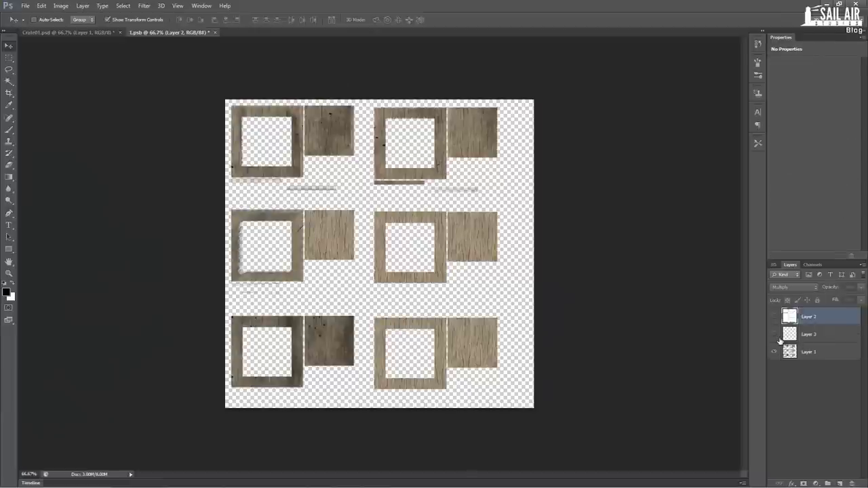
click(805, 337)
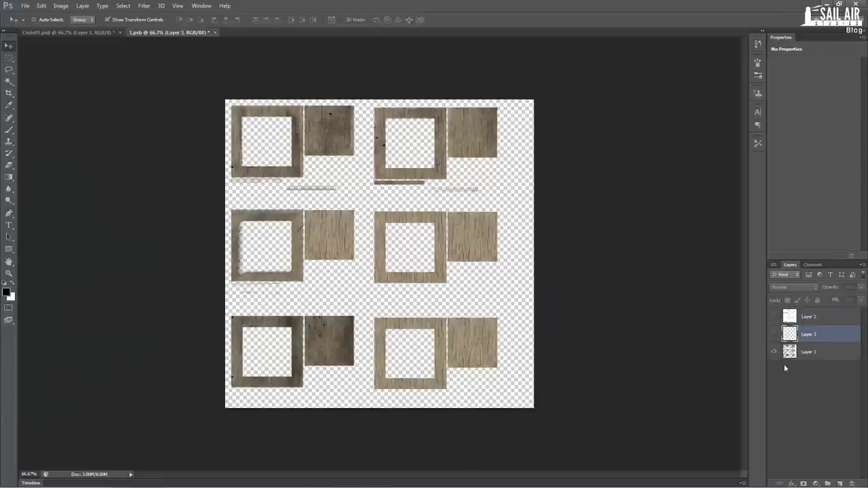
click(775, 334)
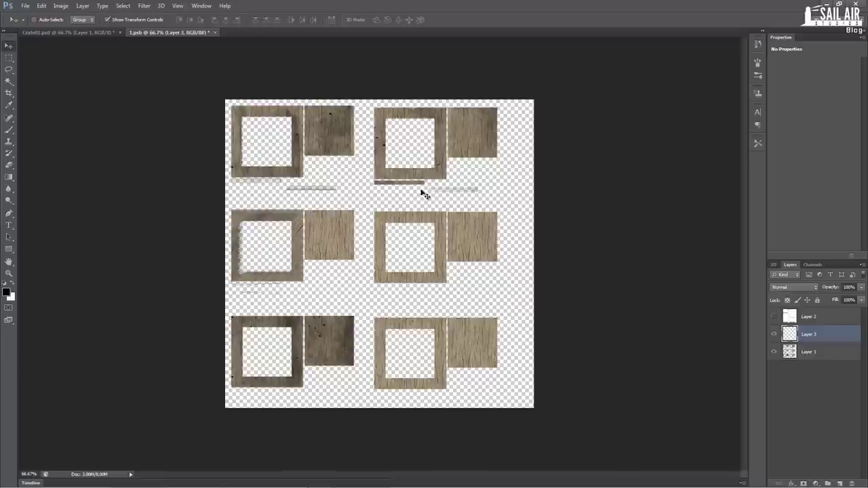
click(774, 335)
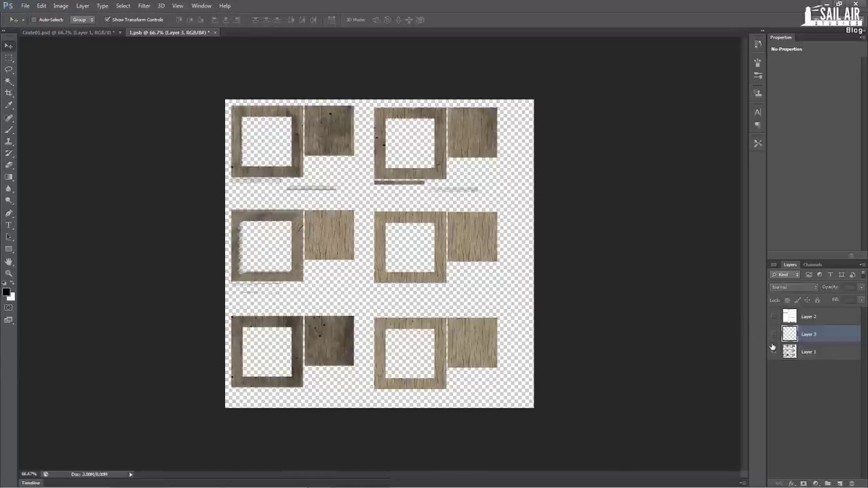
click(774, 335)
click(810, 317)
key(Delete)
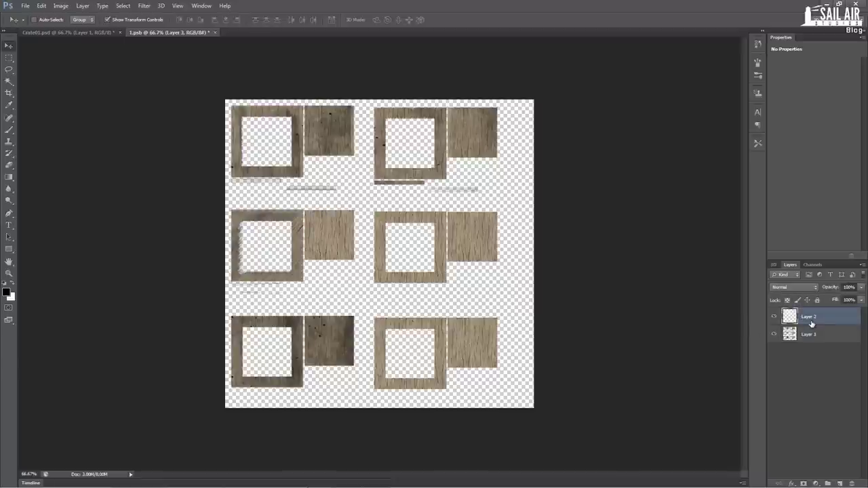
key(ctrl+z)
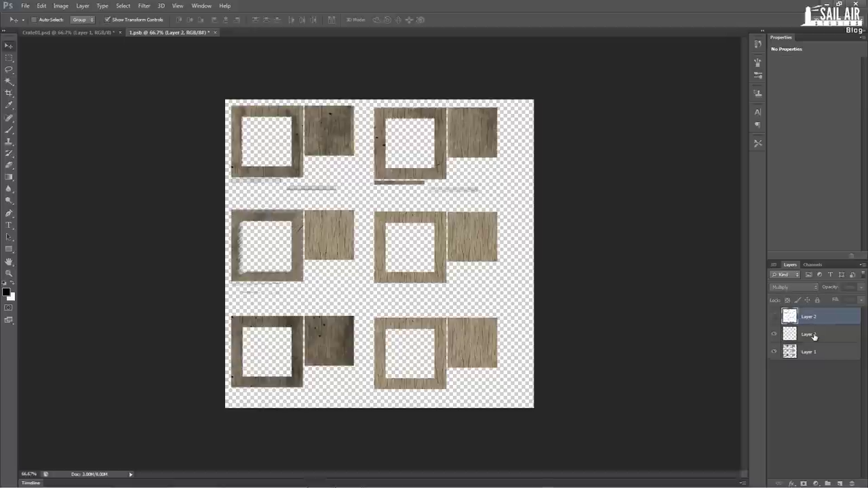
Delete Layer 3 from 1.psb and add a new layer named Dirt above the wood layer
click(814, 335)
key(Delete)
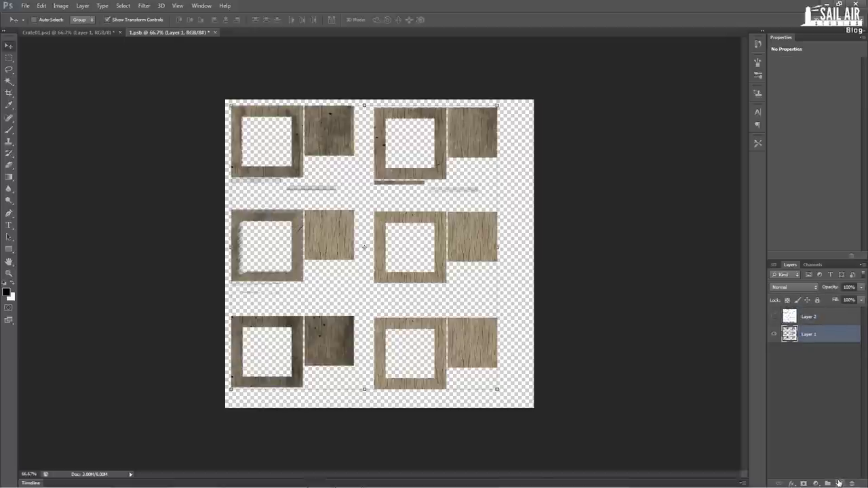
click(838, 483)
double_click(807, 335)
text(Dirt)
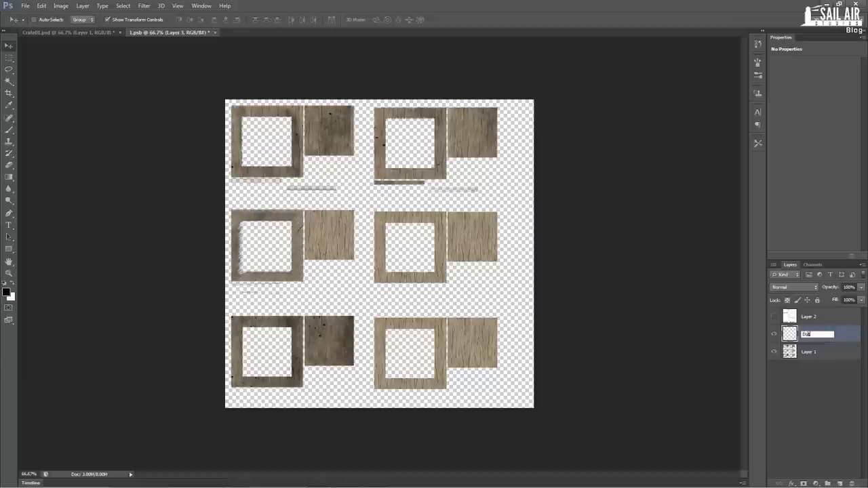
key(Return)
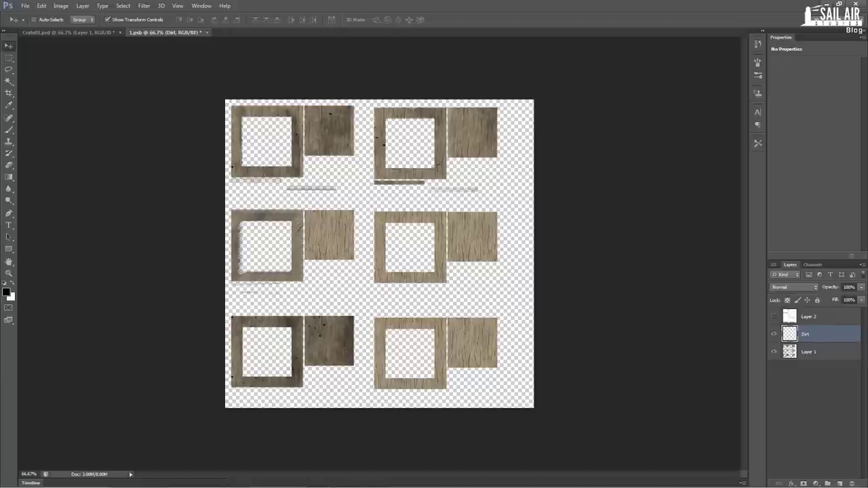
Add a new layer above the crate in Crate01.psd and paint white strokes around its edges with the 154 px brush
click(45, 32)
click(14, 284)
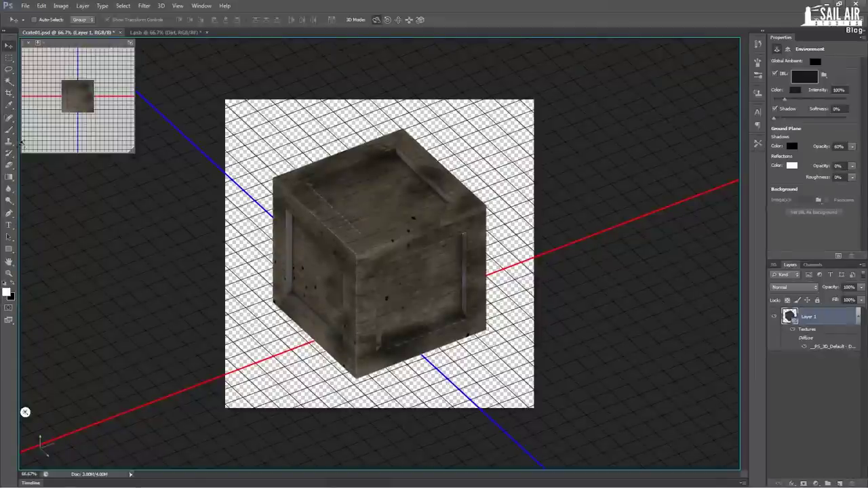
click(8, 129)
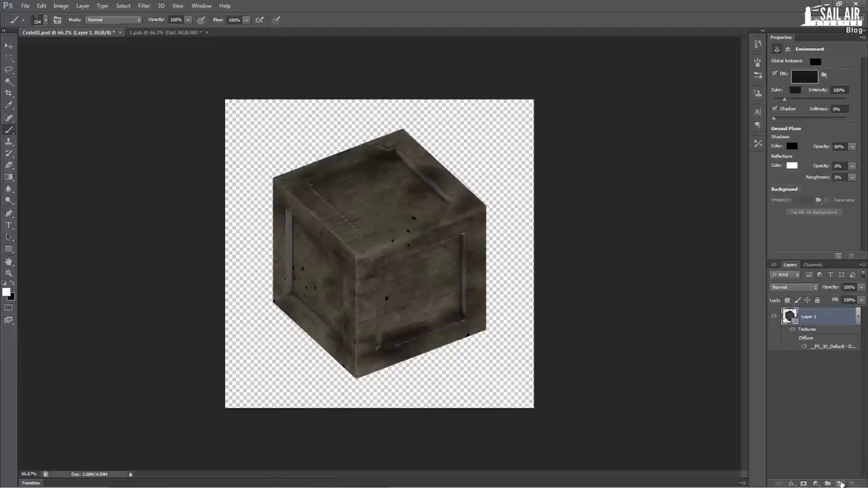
click(841, 483)
click(390, 229)
click(356, 262)
click(365, 348)
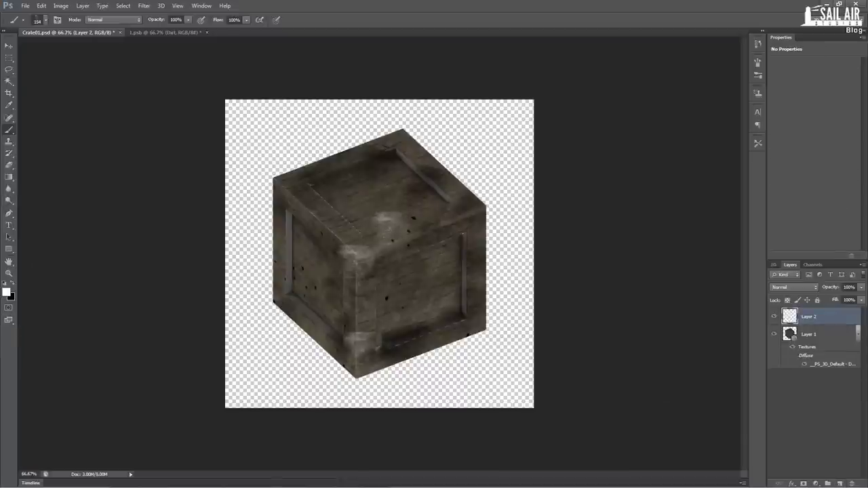
click(437, 341)
click(468, 315)
click(480, 266)
click(464, 216)
click(443, 187)
click(407, 156)
click(379, 150)
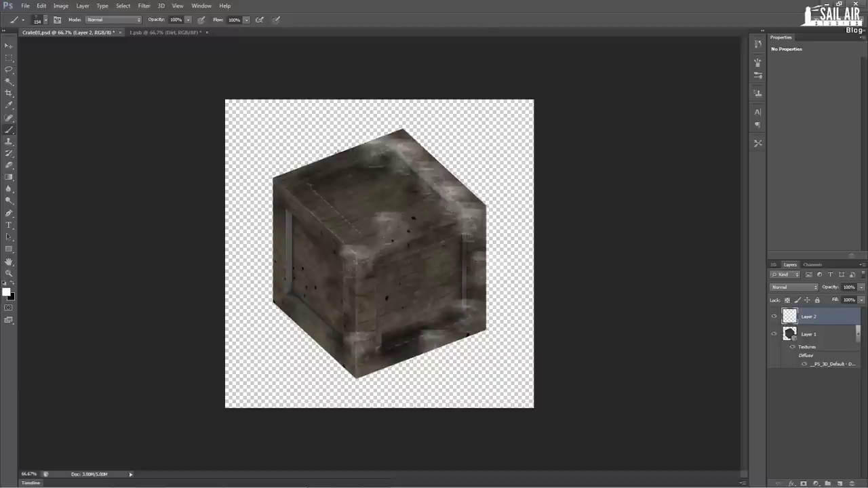
mouse_move(338, 152)
mouse_down()
mouse_move(285, 172)
mouse_move(272, 188)
mouse_move(272, 284)
mouse_move(316, 344)
mouse_move(374, 377)
mouse_move(453, 349)
mouse_move(485, 297)
mouse_move(478, 215)
mouse_move(455, 176)
mouse_up()
Set the foreground color to red and paint red patches over the crate's faces
click(7, 293)
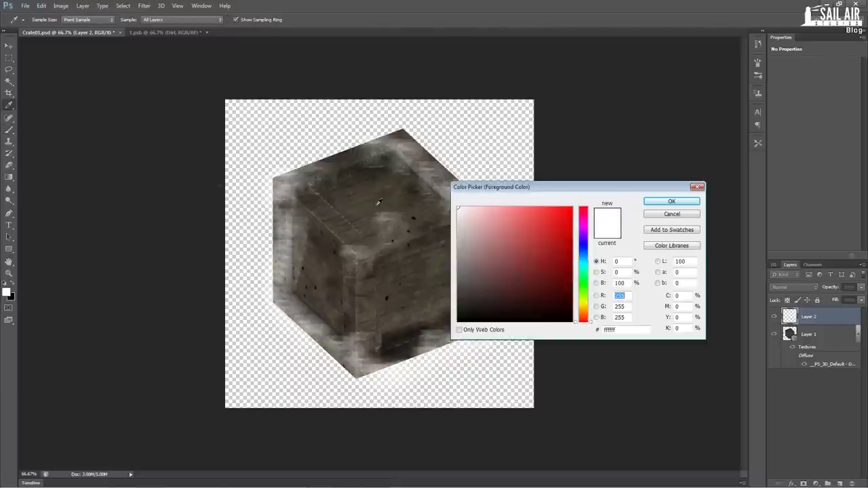
click(541, 232)
click(674, 202)
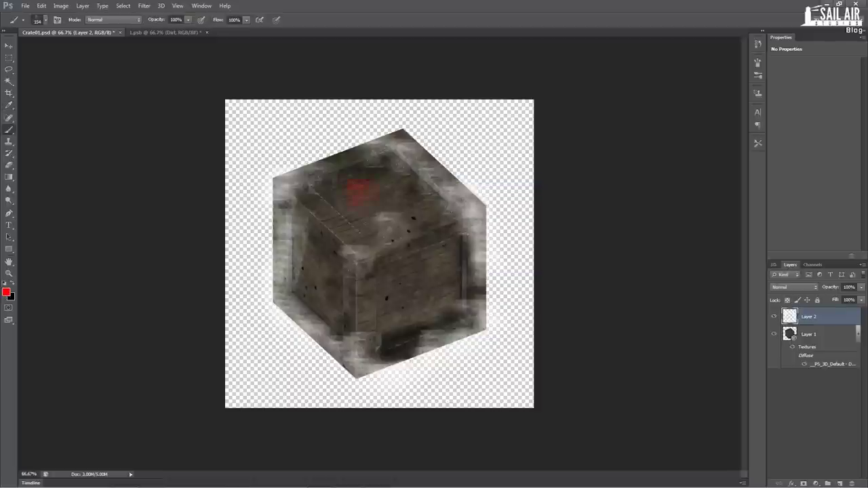
click(316, 296)
mouse_move(335, 325)
mouse_down()
mouse_move(412, 311)
mouse_move(428, 276)
mouse_up()
drag(415, 238, 384, 213)
drag(354, 189, 327, 197)
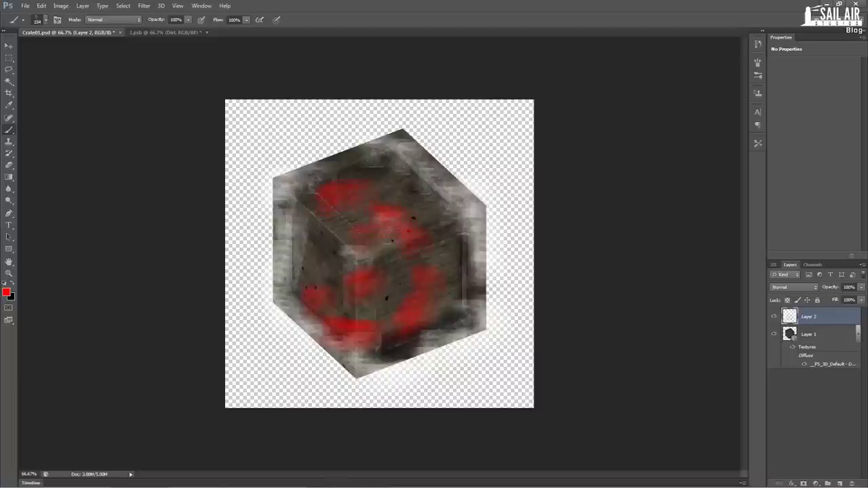
Activate the Move tool, select the crate layer, and rotate the crate beneath the painted layer
click(8, 47)
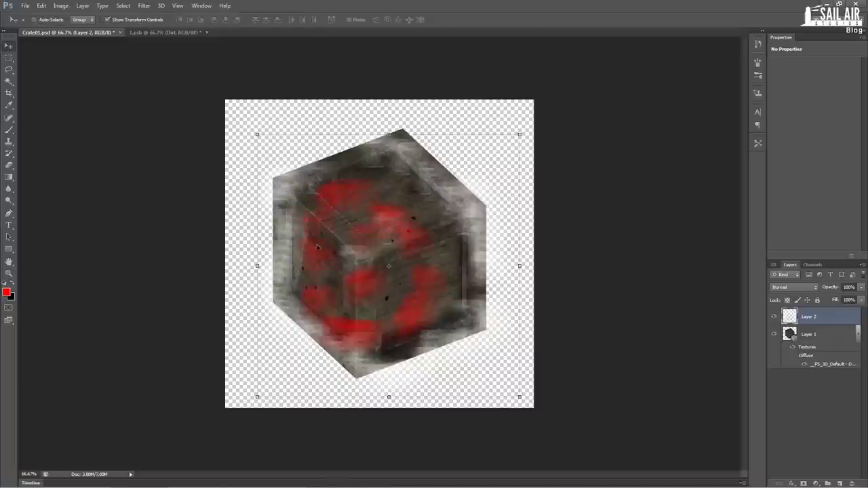
drag(302, 244, 316, 245)
key(ctrl+z)
click(837, 340)
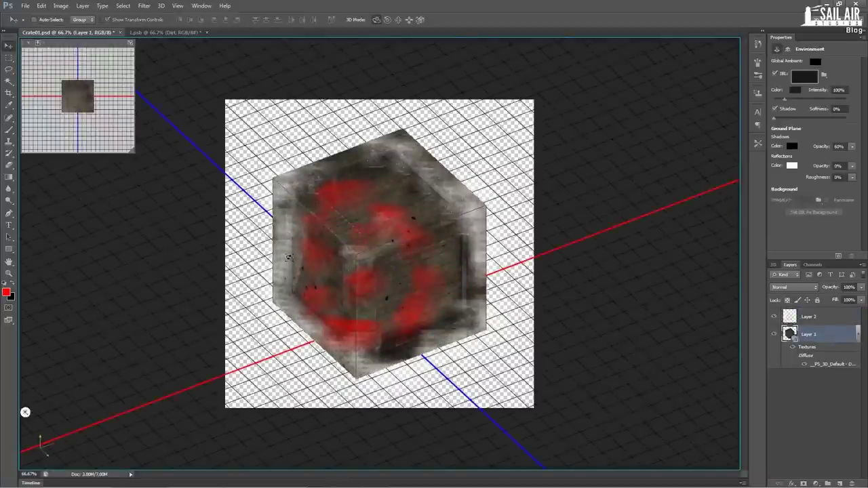
drag(294, 272, 448, 197)
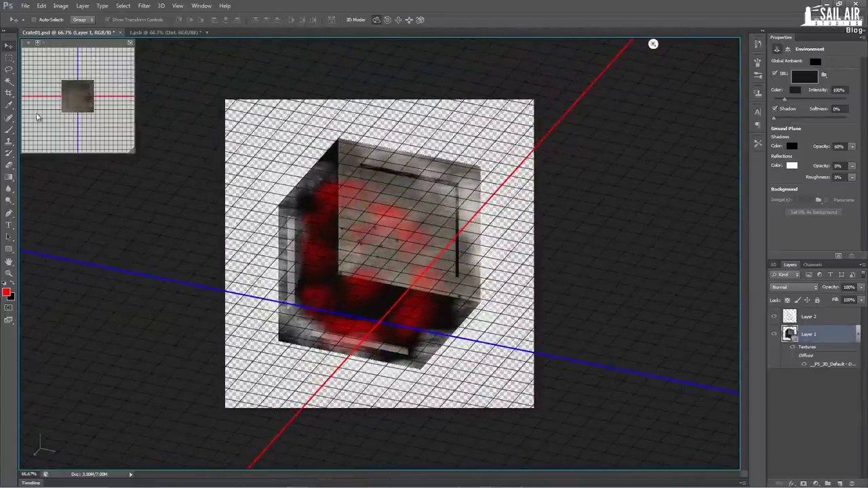
Select the painted Layer 2 and merge it down into the crate layer
click(9, 58)
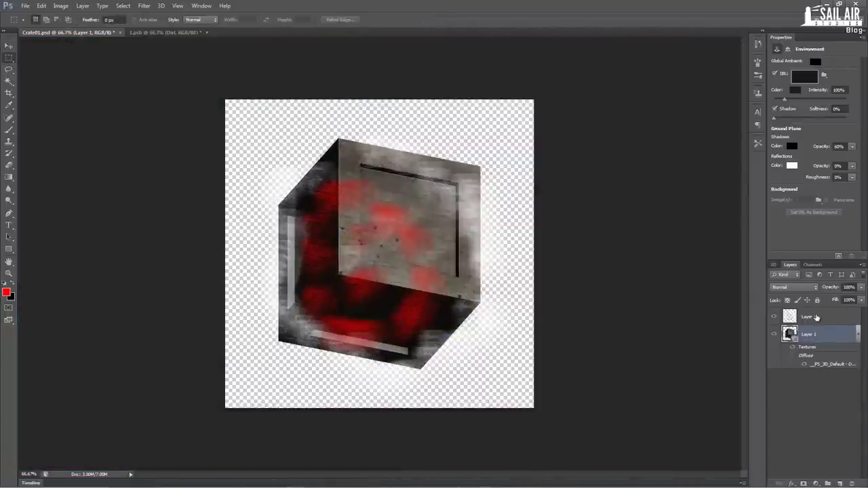
click(816, 316)
right_click(816, 316)
click(731, 346)
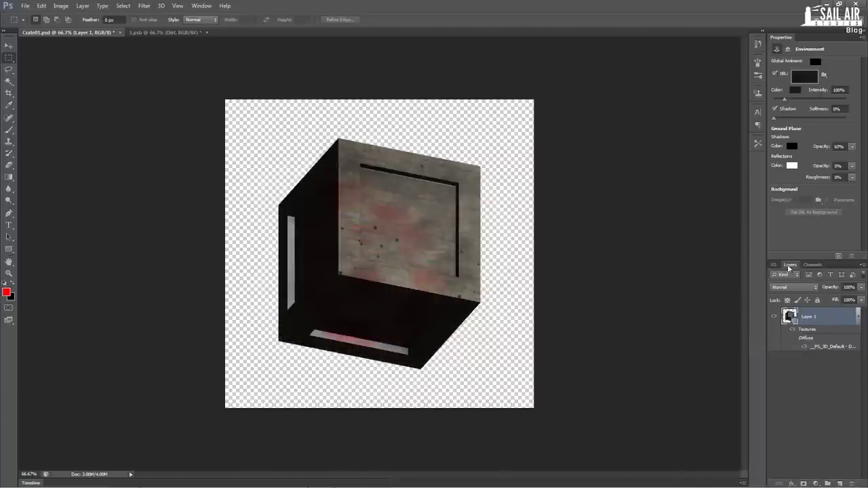
Open the crate's diffuse texture 2.psb, compare it with Layer 2 hidden and shown, and add a new layer on top
double_click(815, 347)
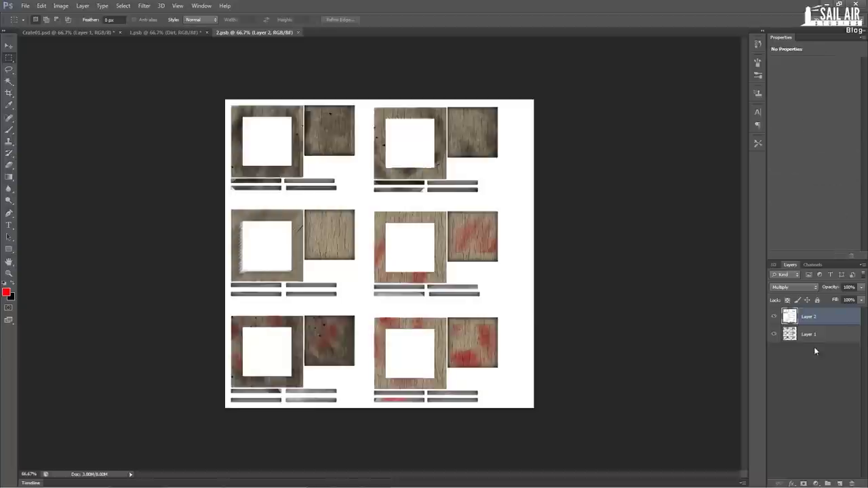
click(775, 317)
click(775, 317)
click(775, 317)
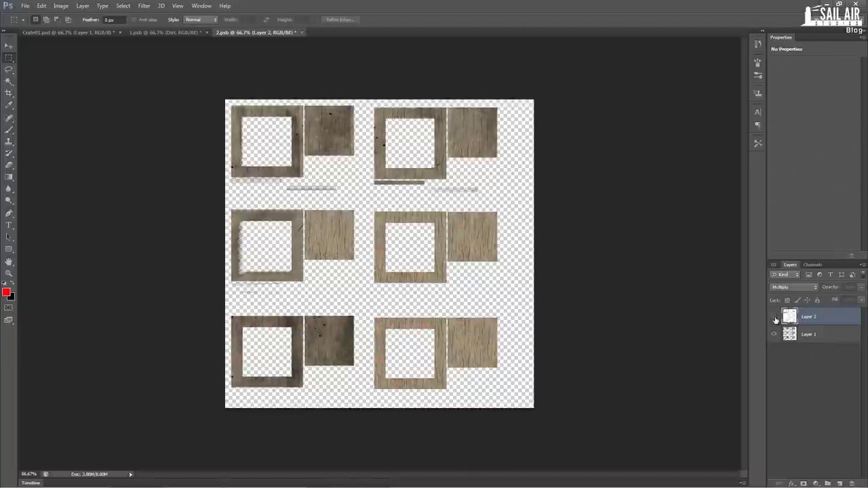
click(775, 317)
click(775, 317)
click(774, 317)
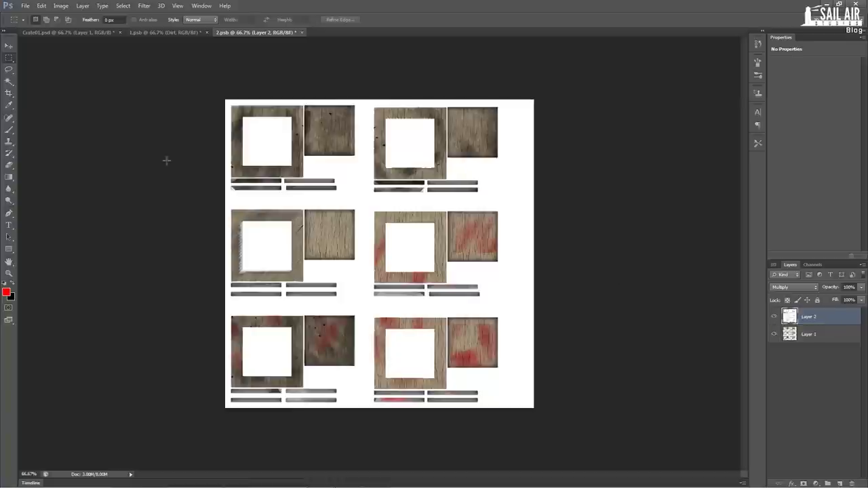
click(840, 482)
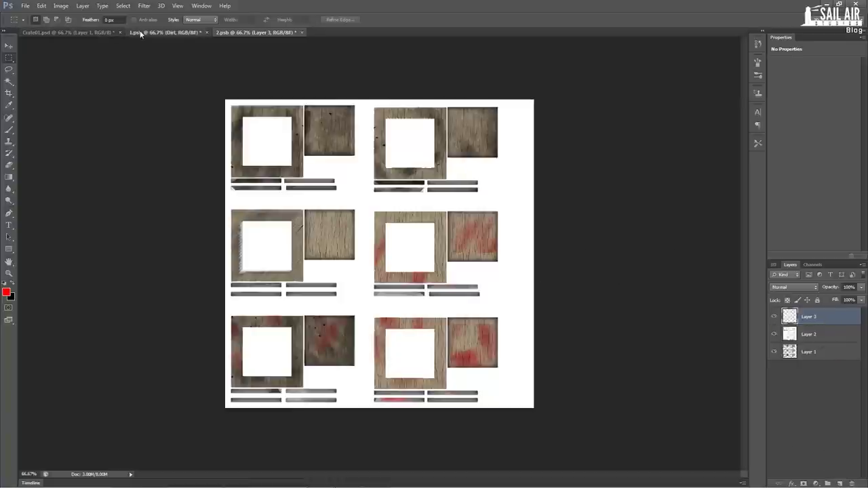
Return to the 2.psb texture and set up a save of it as a copy in Targa format
click(165, 32)
click(55, 33)
click(228, 33)
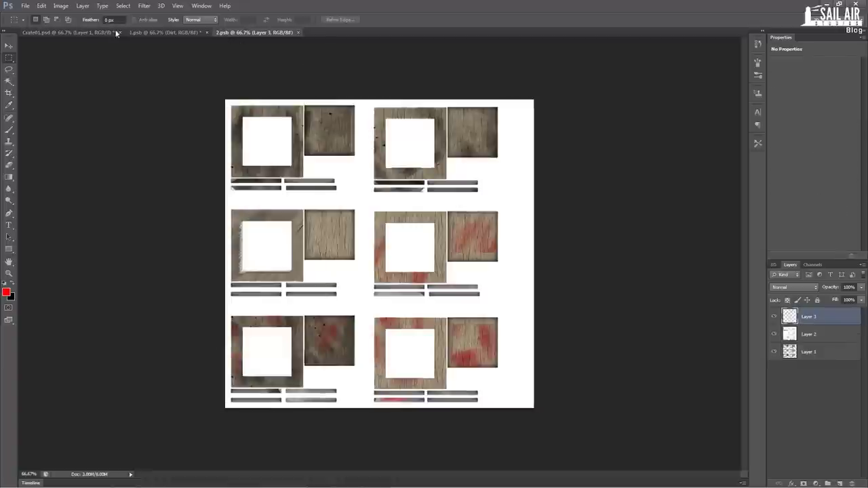
click(26, 6)
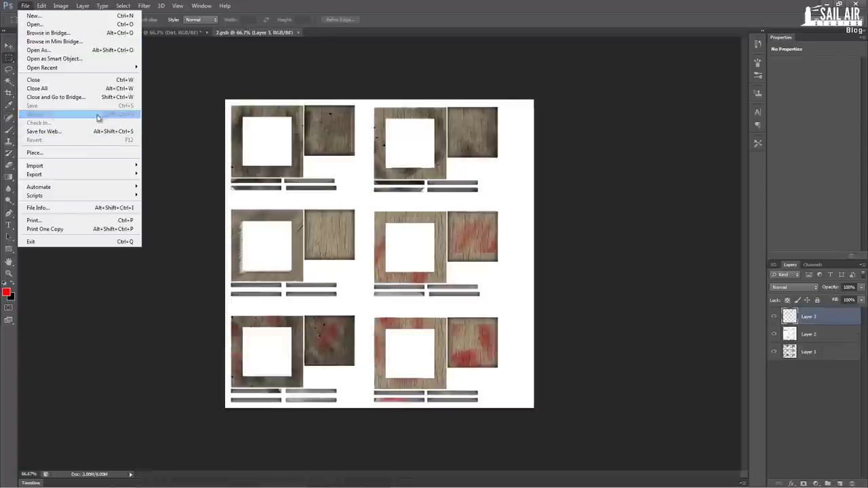
click(101, 115)
click(470, 181)
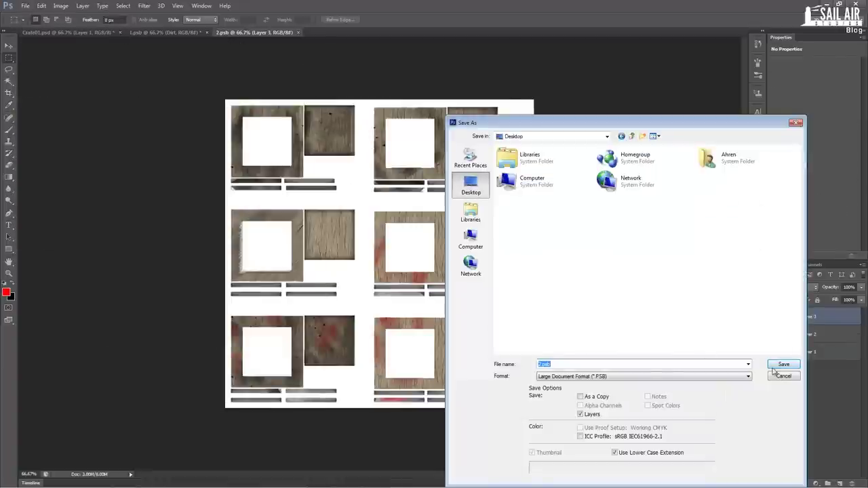
click(667, 376)
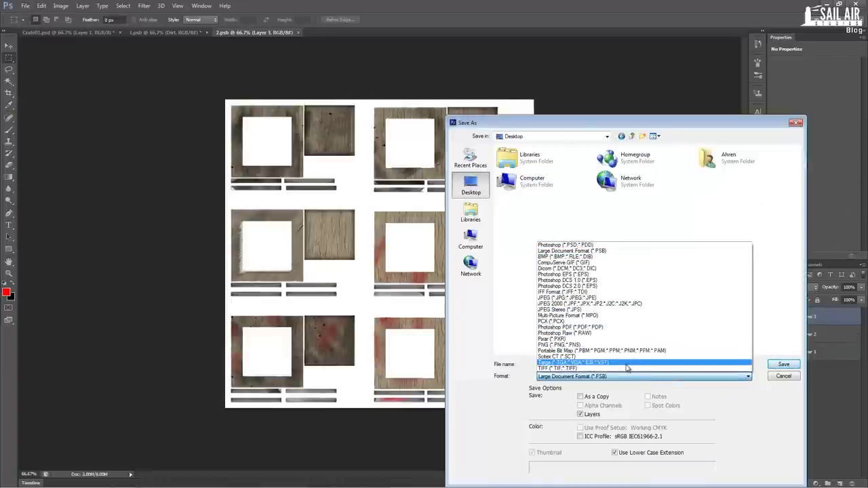
click(678, 357)
Set the save location to the YT\Tutorials\Texturing folder on the H: drive
click(606, 136)
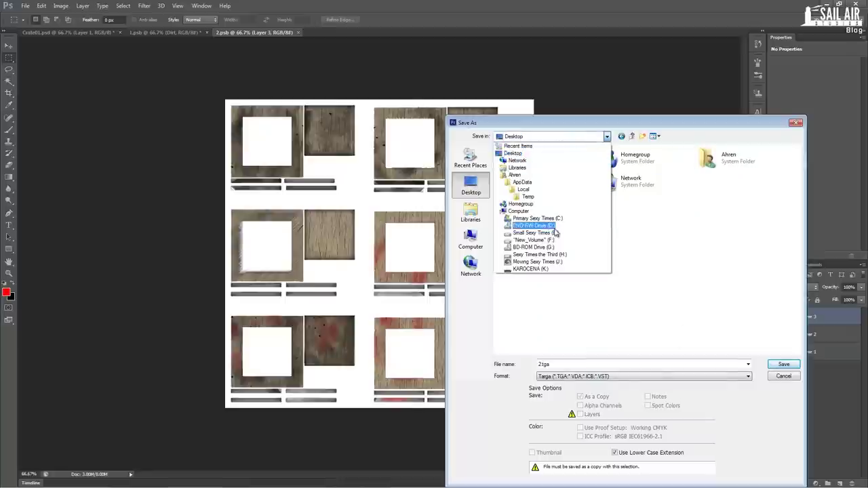
click(519, 231)
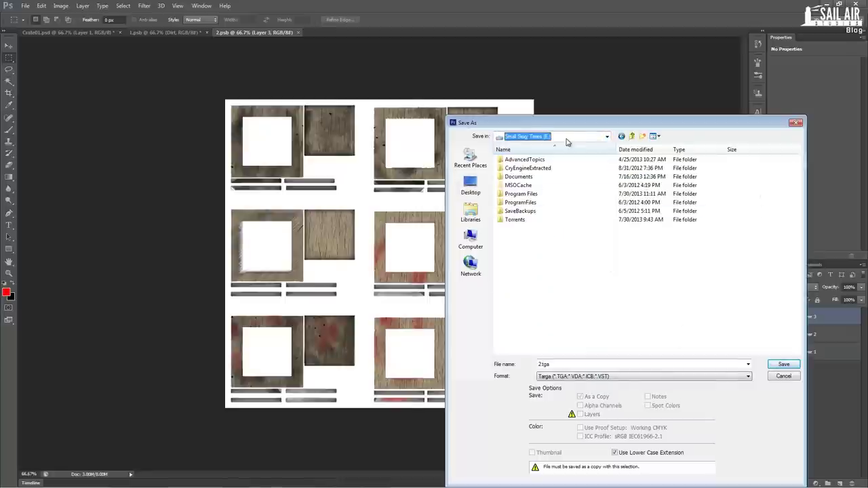
click(567, 142)
click(553, 253)
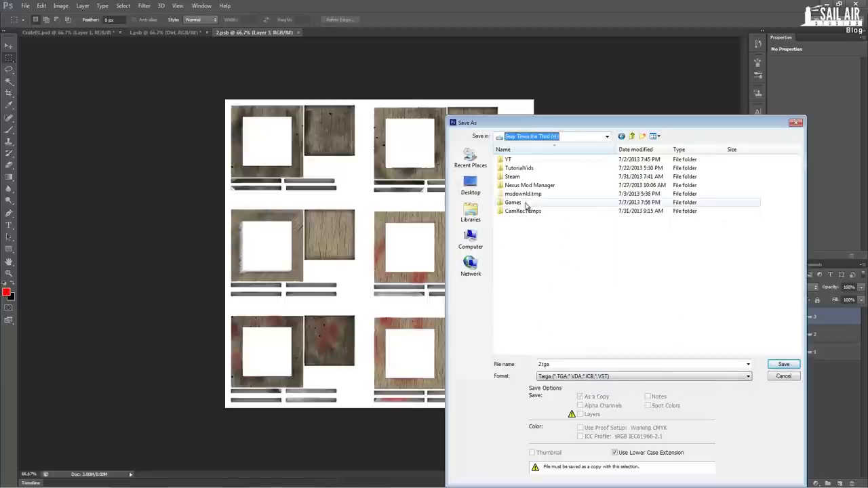
click(521, 160)
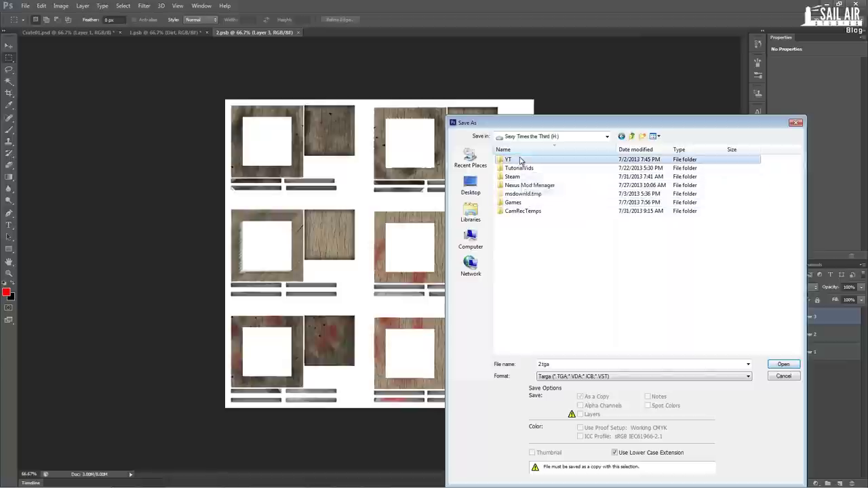
double_click(521, 160)
double_click(520, 167)
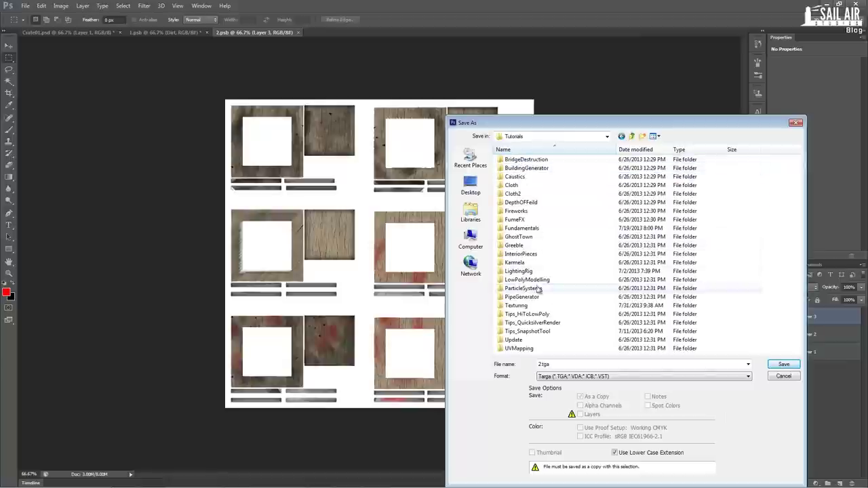
double_click(519, 305)
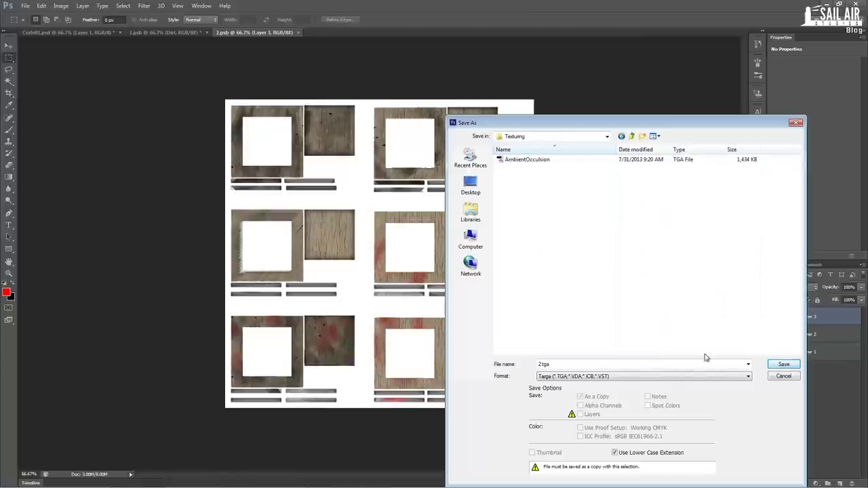
Name the Targa copy Diffuse and save it with the default Targa options
double_click(588, 365)
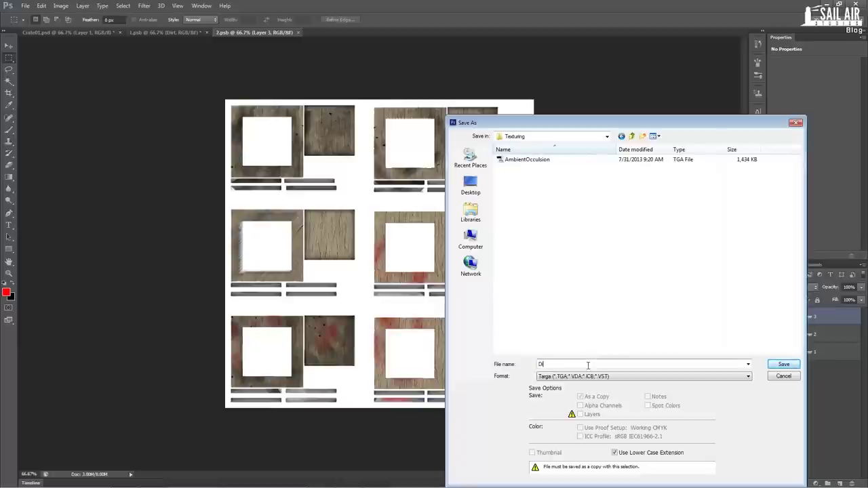
text(Diffuse)
key(Return)
key(Return)
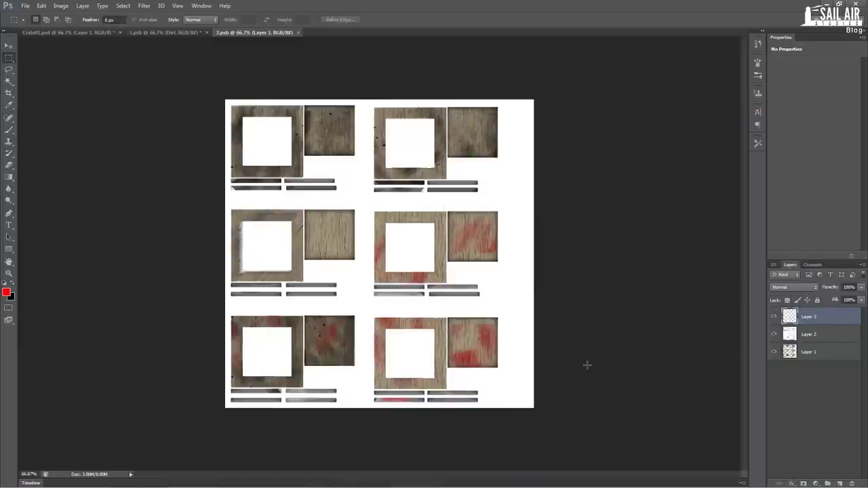
Quit Photoshop, saving the changes to the open texture documents and Crate01.psd
click(856, 4)
click(389, 188)
click(384, 186)
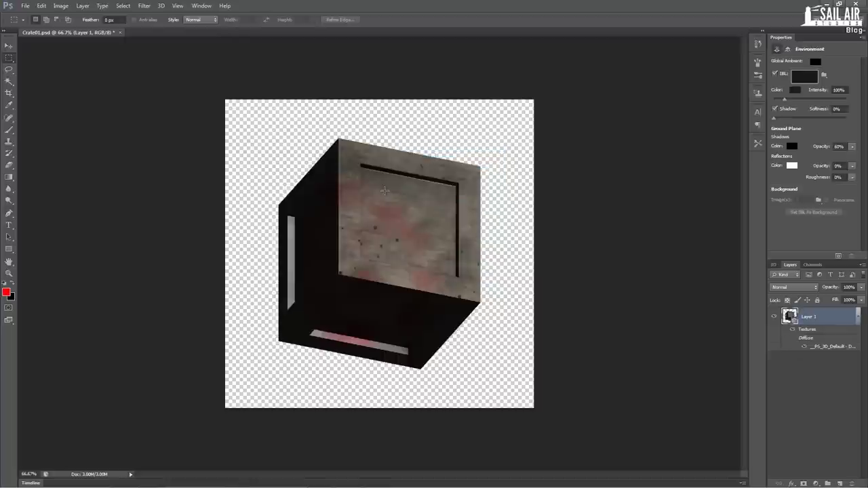
click(856, 3)
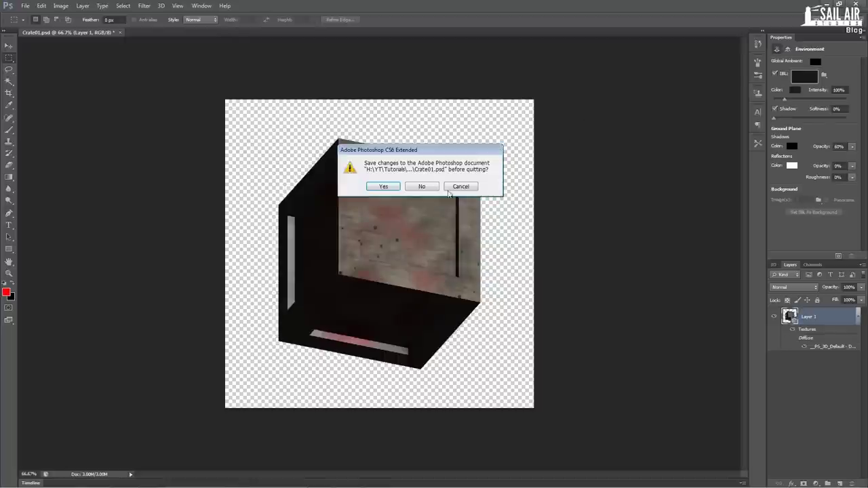
click(384, 186)
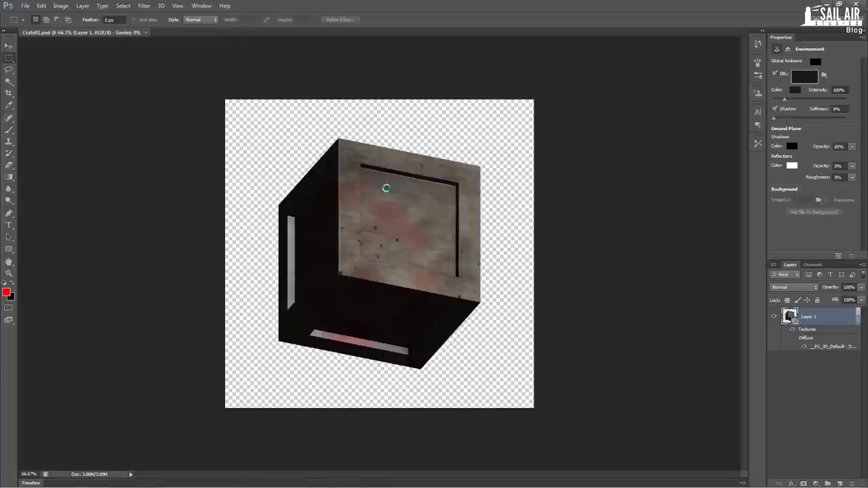
In 3ds Max, open the Slate Material Editor for the Crate01.max scene and create a Standard material
click(8, 9)
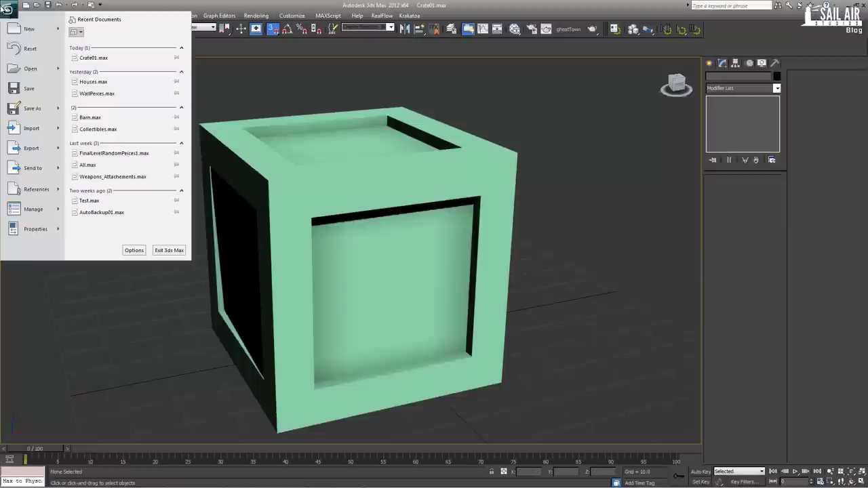
click(527, 108)
key(m)
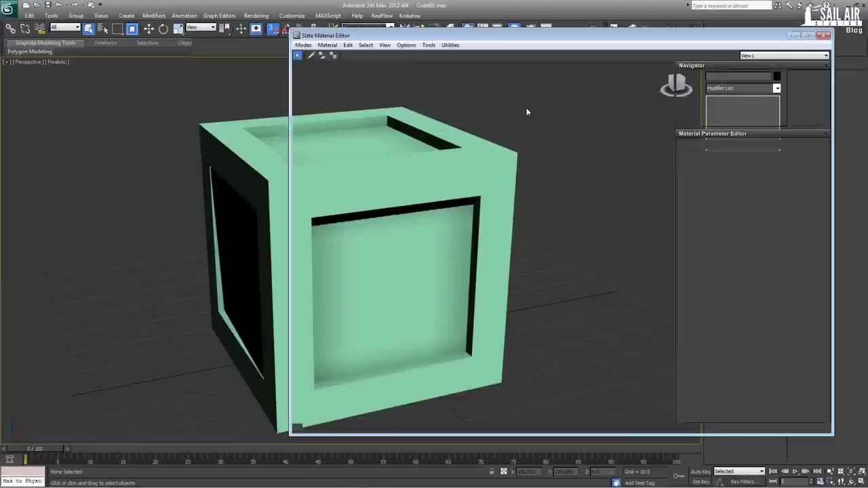
right_click(418, 145)
mouse_move(422, 145)
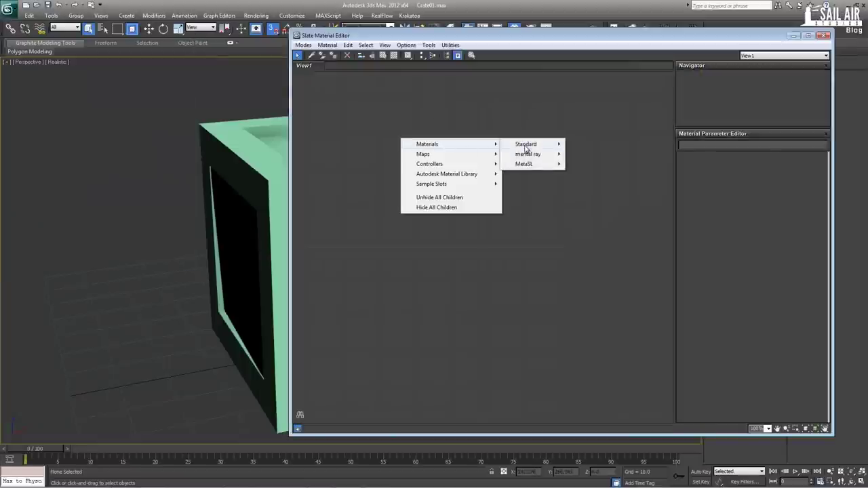
mouse_move(527, 147)
click(584, 261)
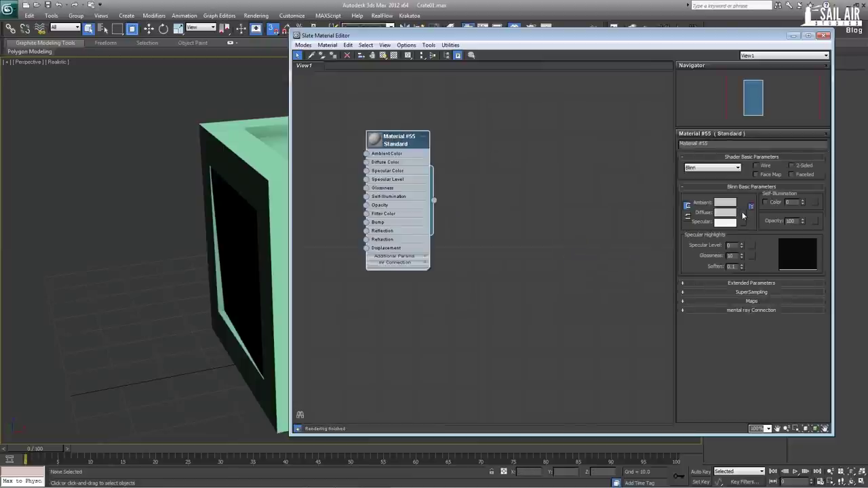
Load the Diffuse image from H:\YT\Tutorials\Texturing as a bitmap into the Standard material's diffuse color
click(743, 213)
double_click(381, 146)
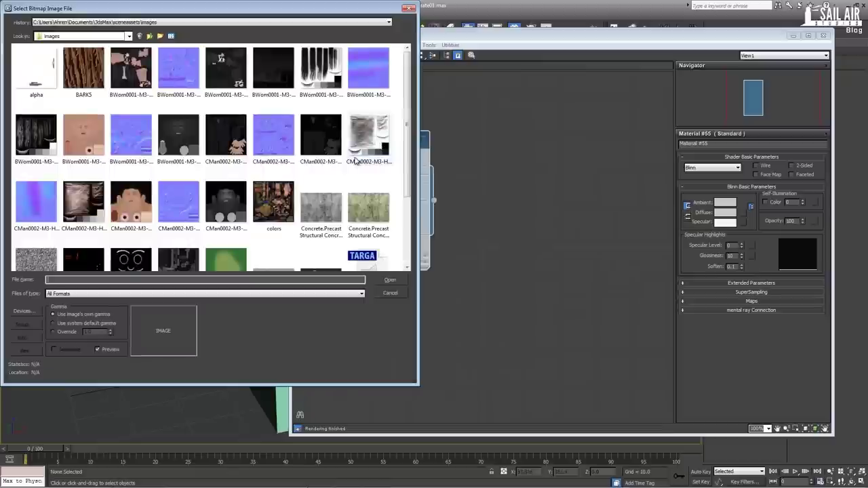
click(114, 22)
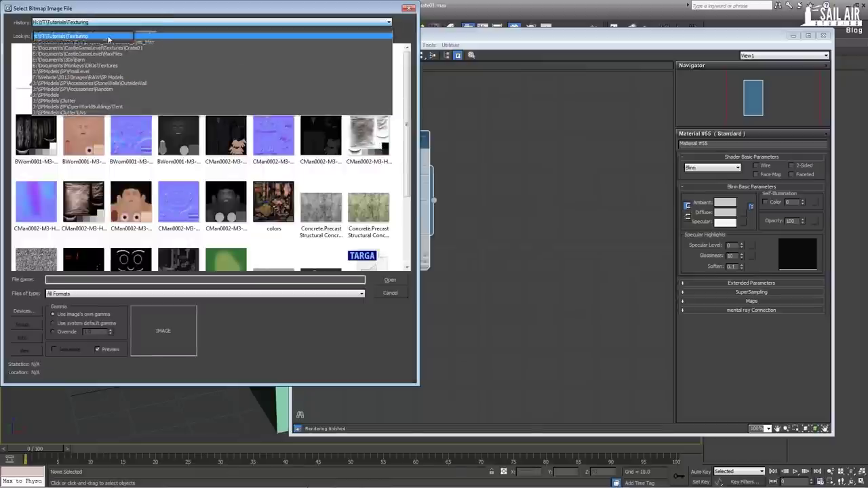
click(108, 32)
click(39, 76)
double_click(39, 76)
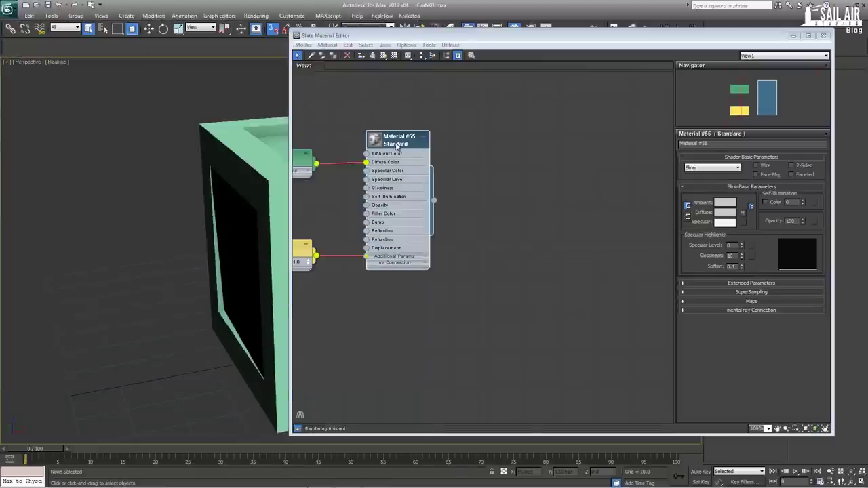
Assign the material to the crate, show its map in the viewport, and close the material editor
drag(440, 212, 251, 218)
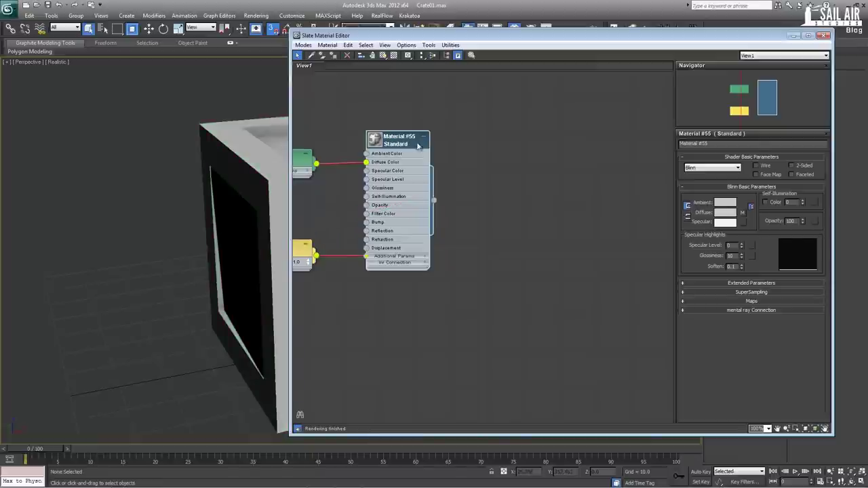
click(444, 136)
click(401, 134)
click(383, 56)
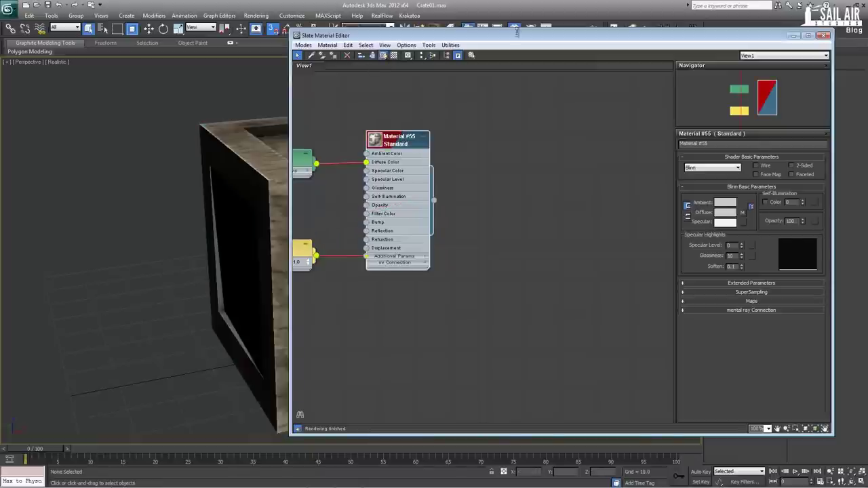
click(825, 35)
Examine the crate's painted wood, dirt and red patches from all sides, both close up and at a distance
scroll(529, 333, down, 3)
drag(529, 333, 557, 304)
scroll(540, 347, up, 2)
scroll(389, 328, down, 4)
scroll(380, 335, up, 4)
scroll(556, 305, down, 3)
drag(369, 329, 415, 311)
scroll(394, 328, up, 4)
scroll(394, 327, down, 3)
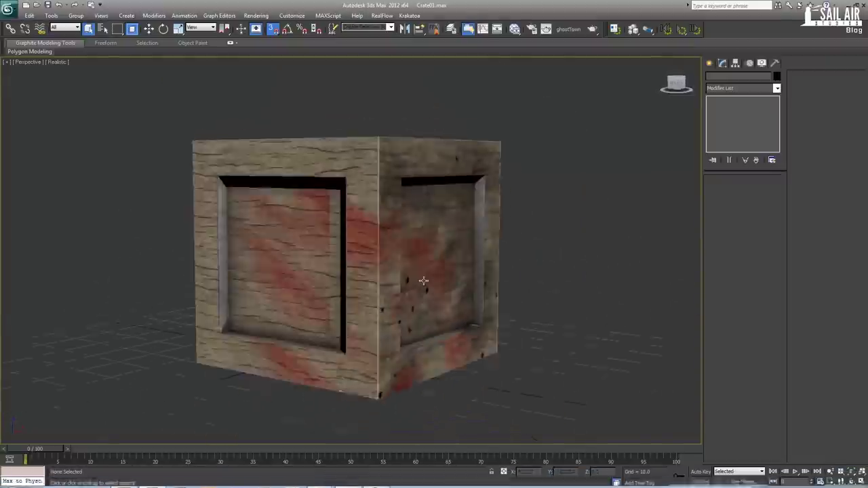
drag(416, 328, 403, 258)
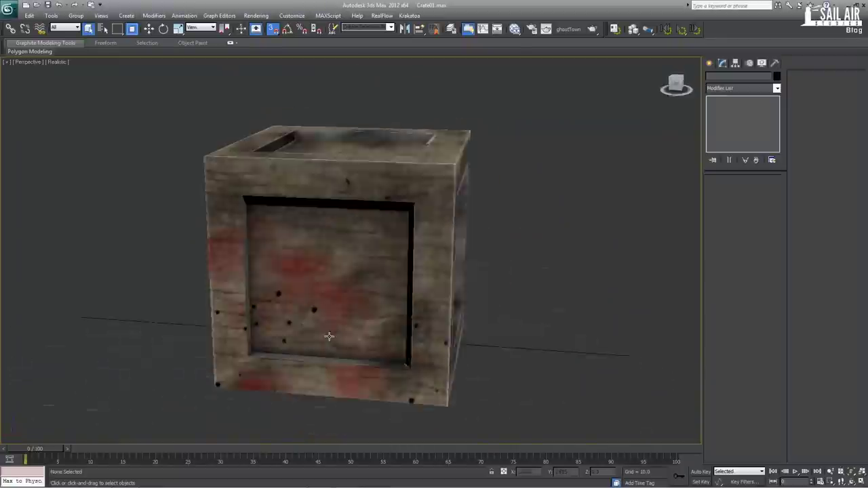
drag(330, 339, 295, 313)
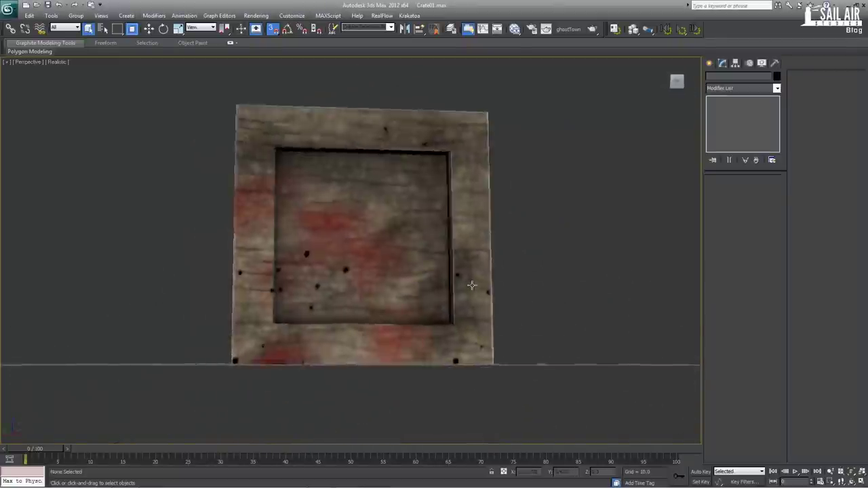
drag(468, 233, 461, 271)
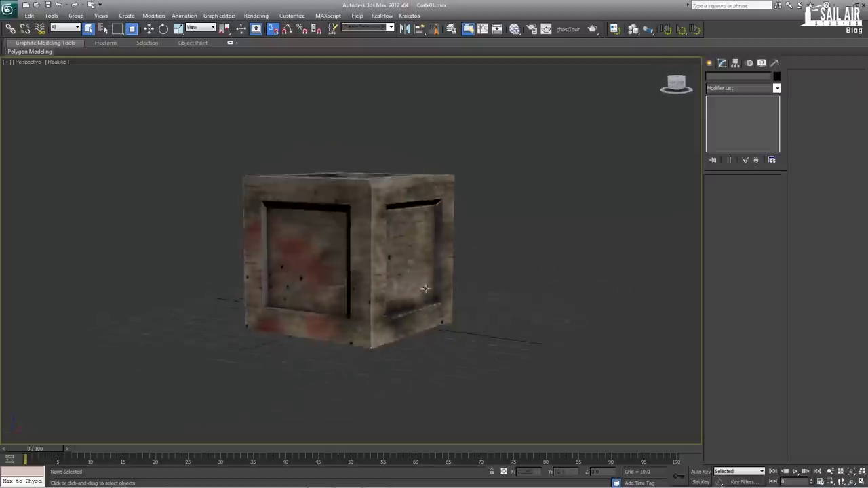
scroll(422, 293, up, 5)
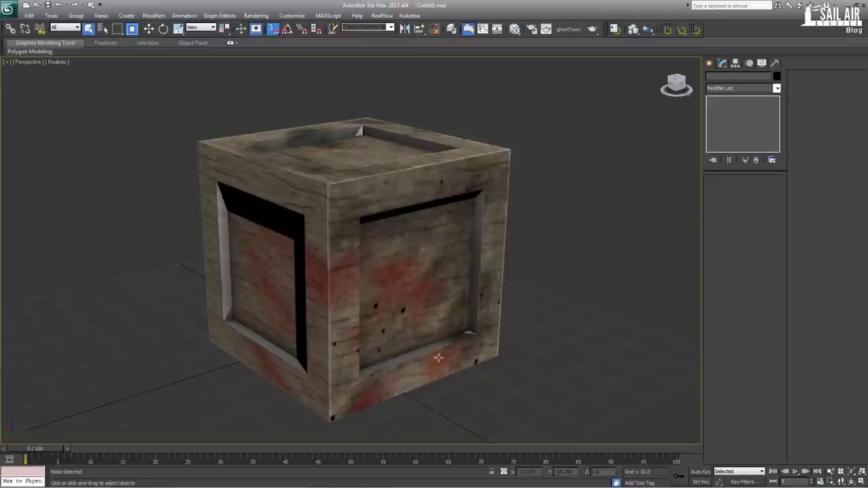
scroll(439, 358, up, 1)
drag(438, 358, 438, 372)
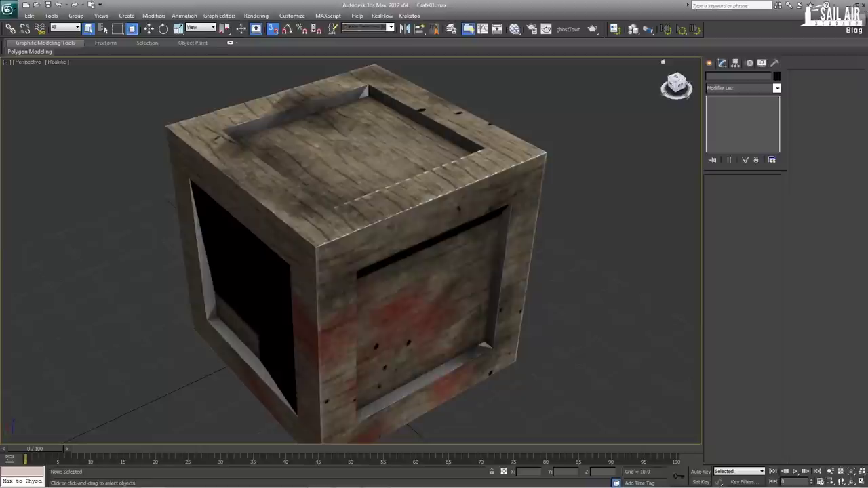
drag(536, 277, 530, 262)
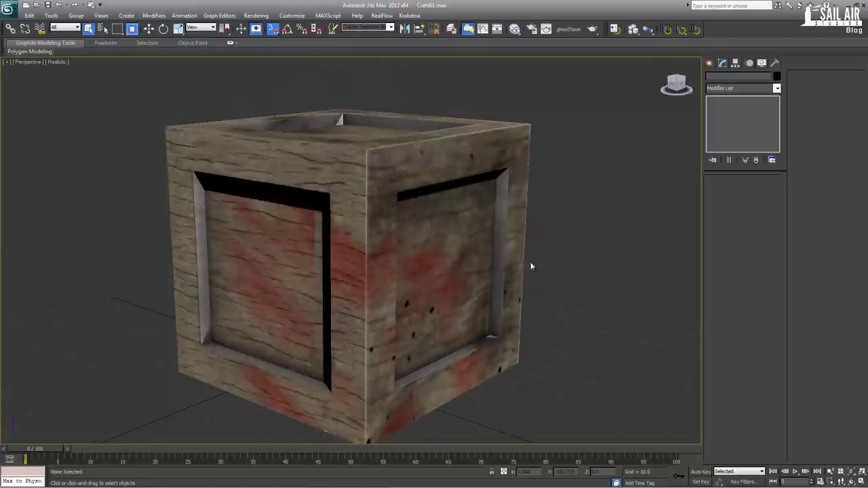